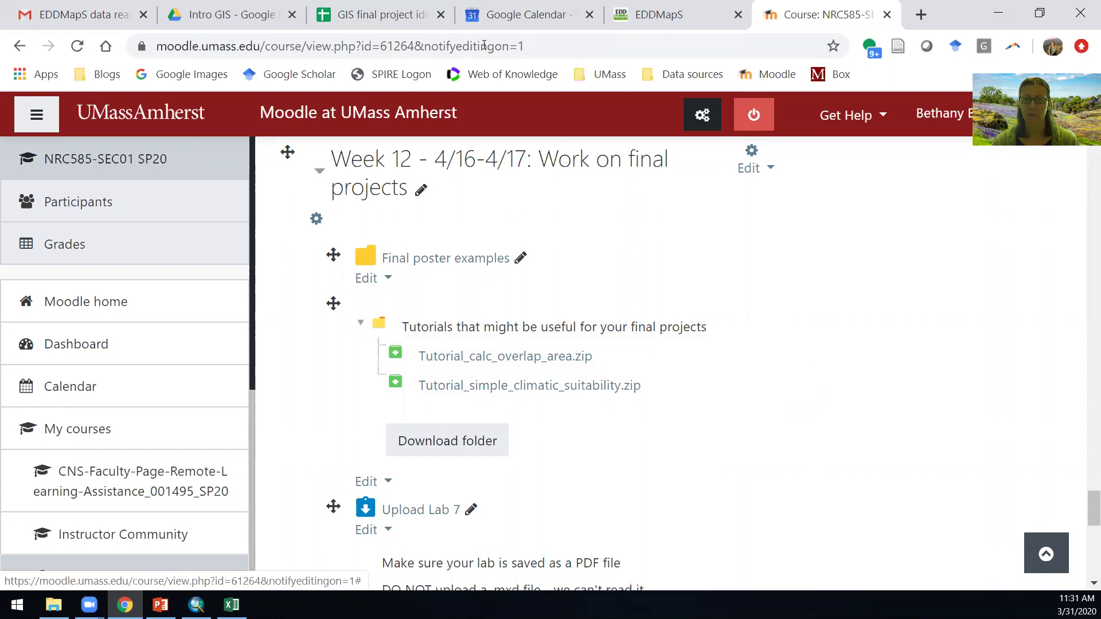
Open the GIS final project ideas spreadsheet and review the "Modeling plant invasion risk" project description
click(372, 14)
drag(64, 470, 545, 473)
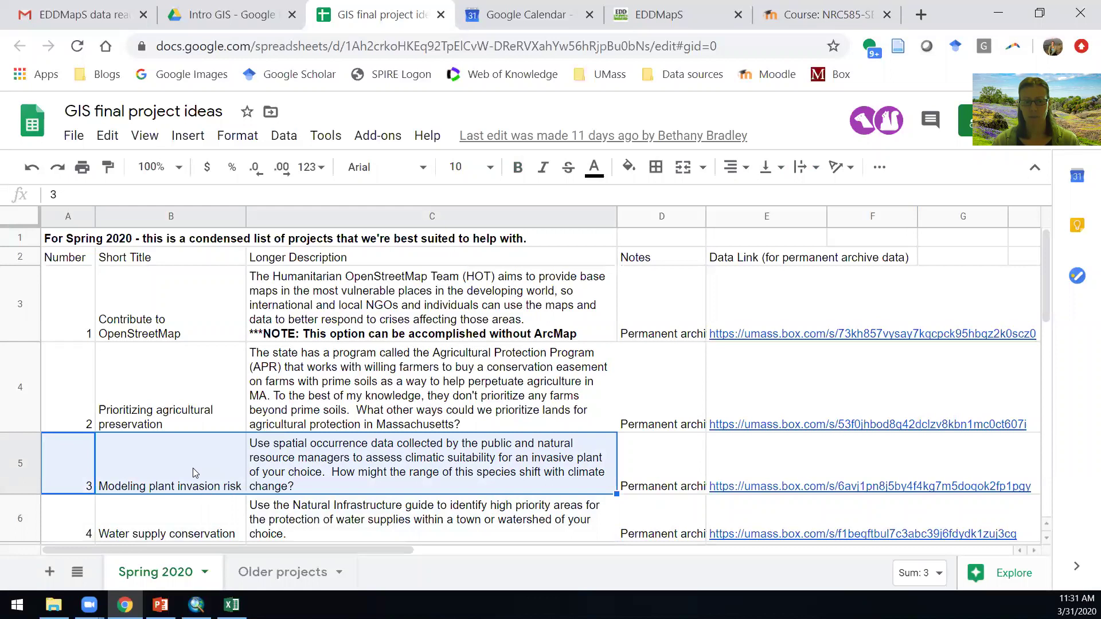
click(479, 481)
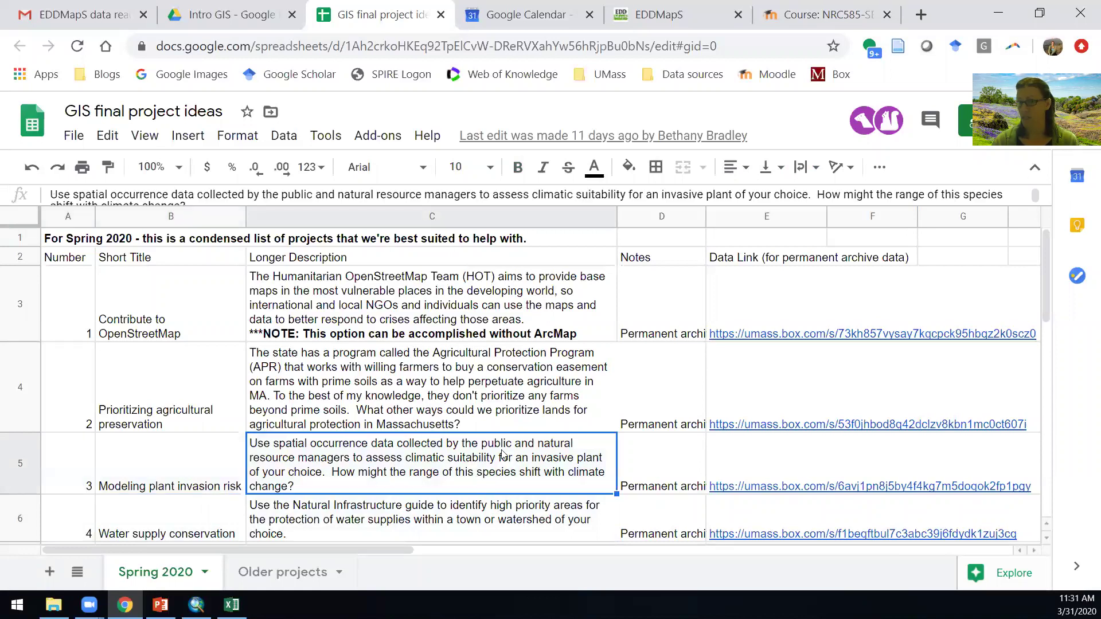
Search the EDDMapS species information for kudzu and open the Pueraria montana var. lobata page
click(693, 20)
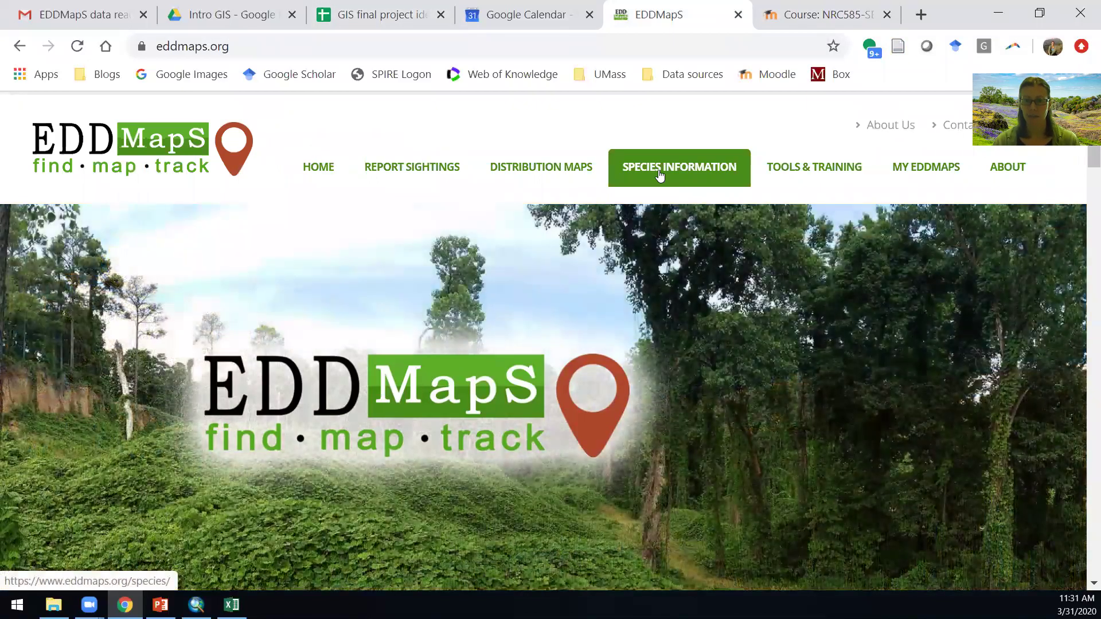
click(660, 176)
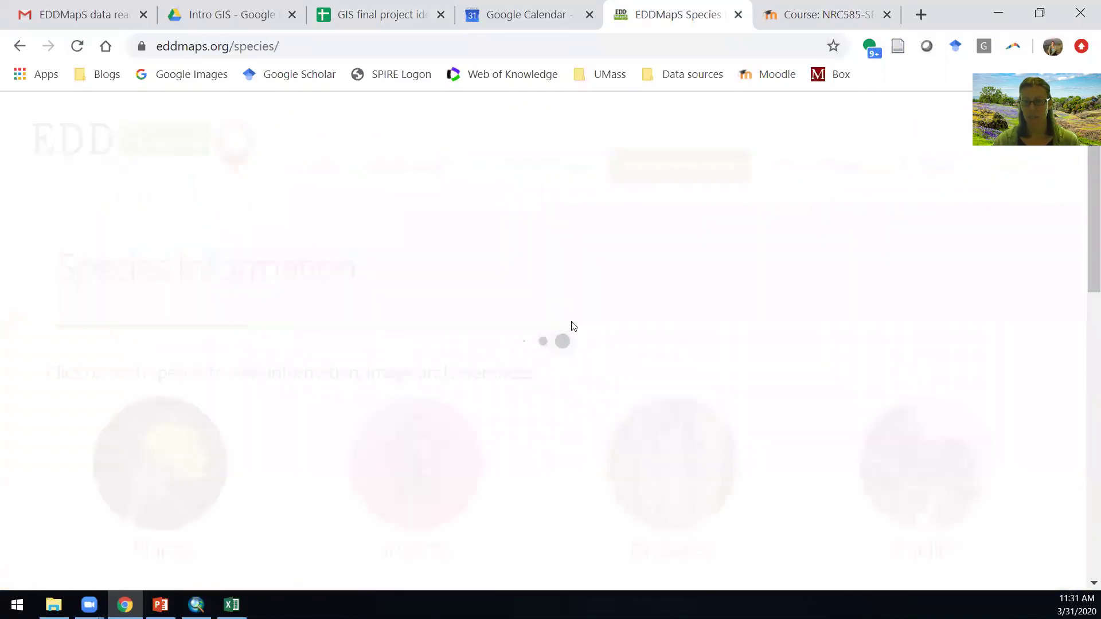
scroll(550, 359, down, 5)
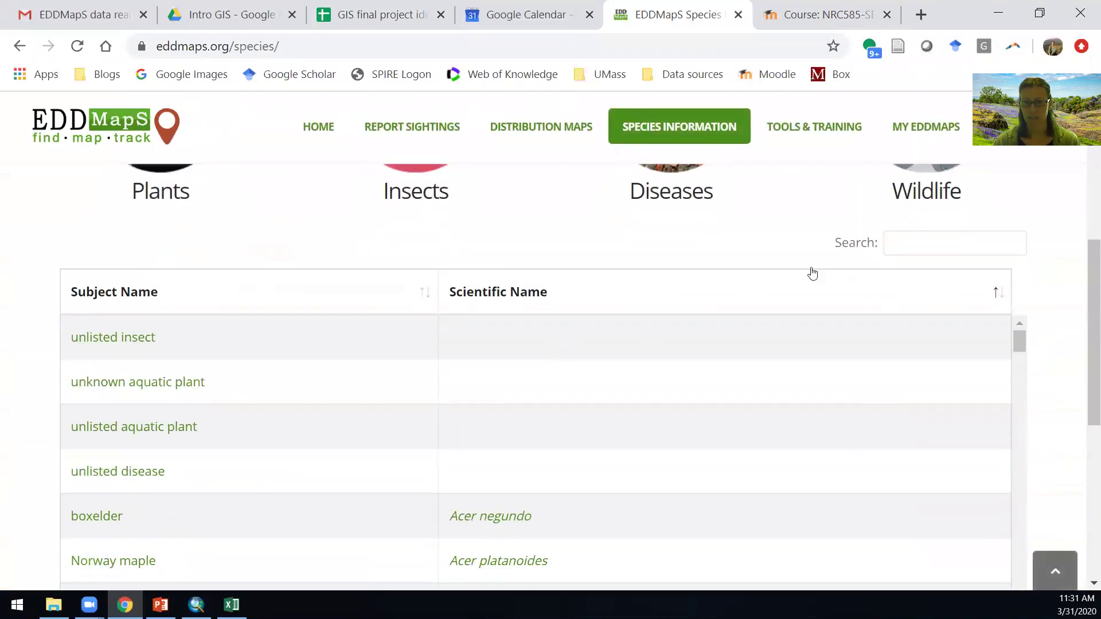
click(918, 240)
text(kudzu)
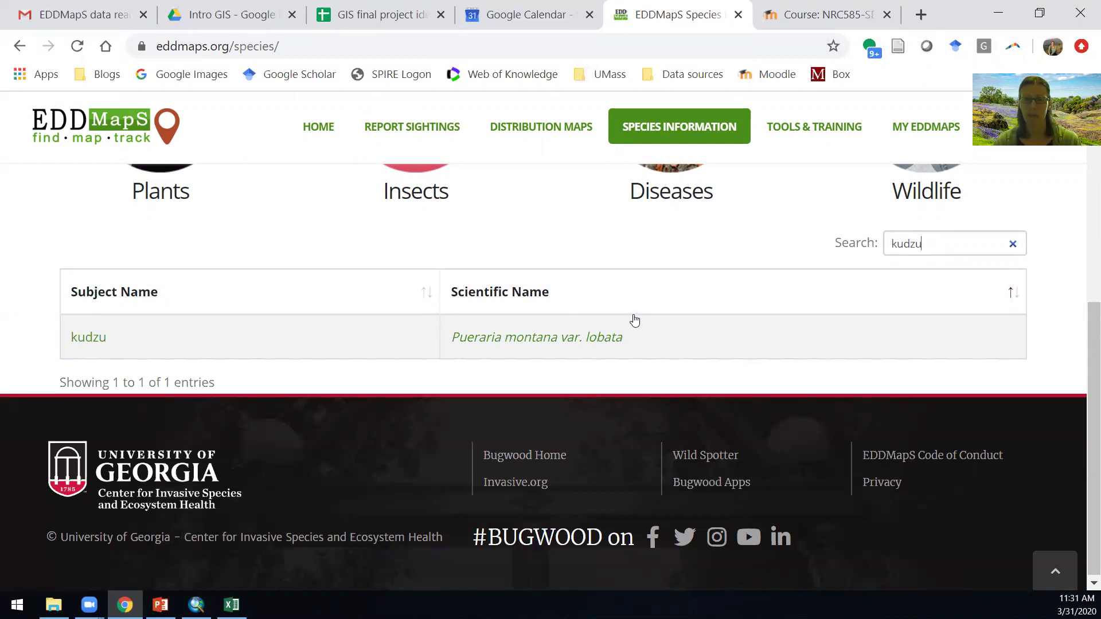
click(536, 338)
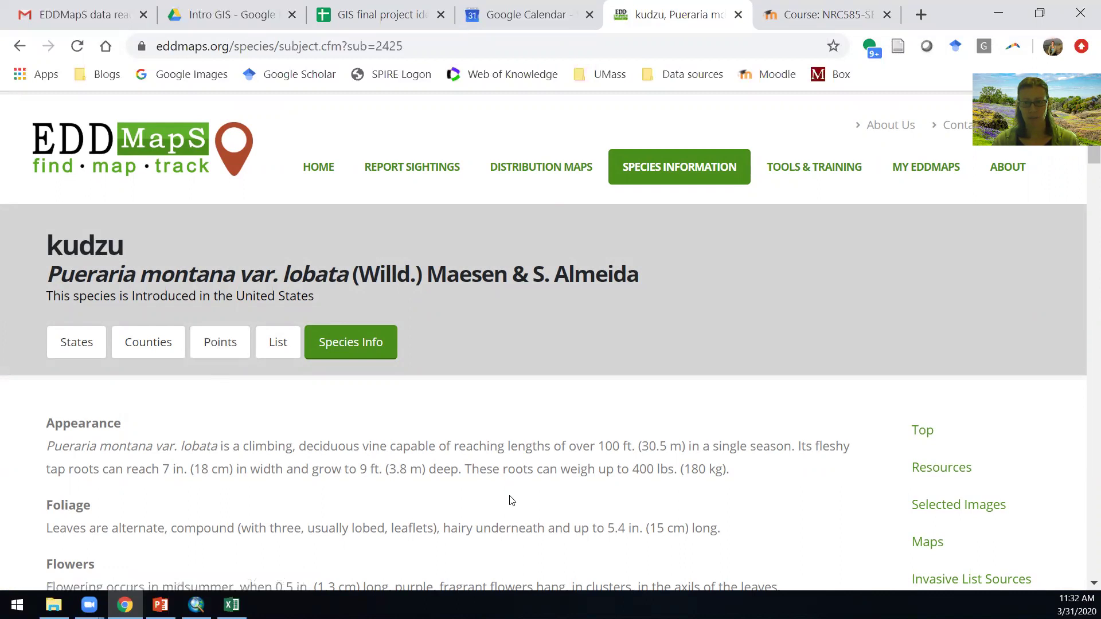
Show kudzu's point distribution and request a CSV download of all available records for the species
click(217, 341)
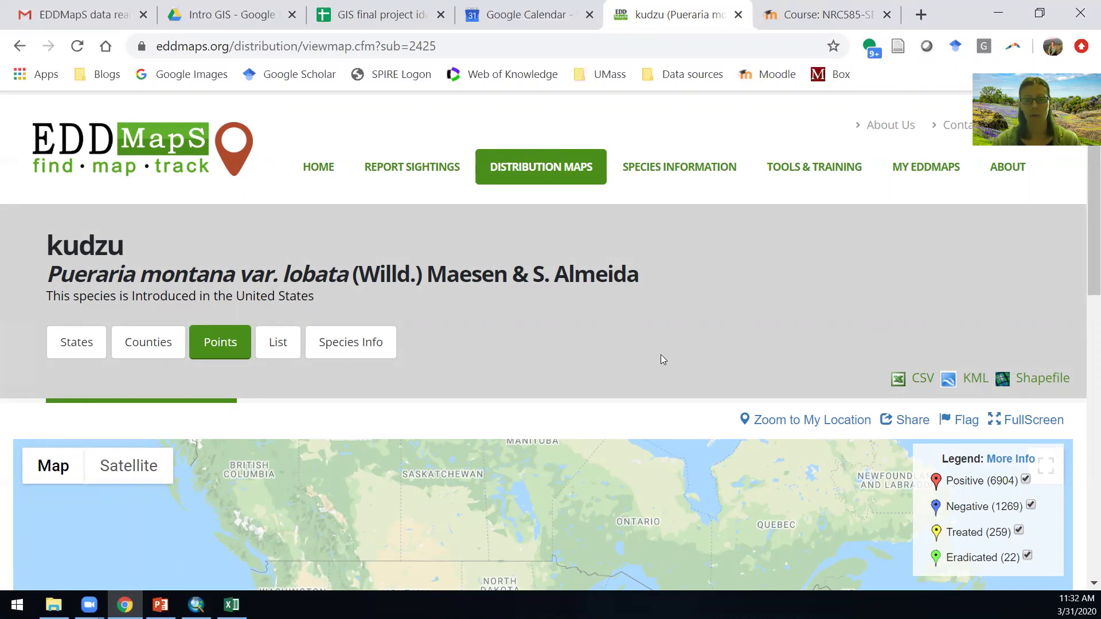
click(919, 380)
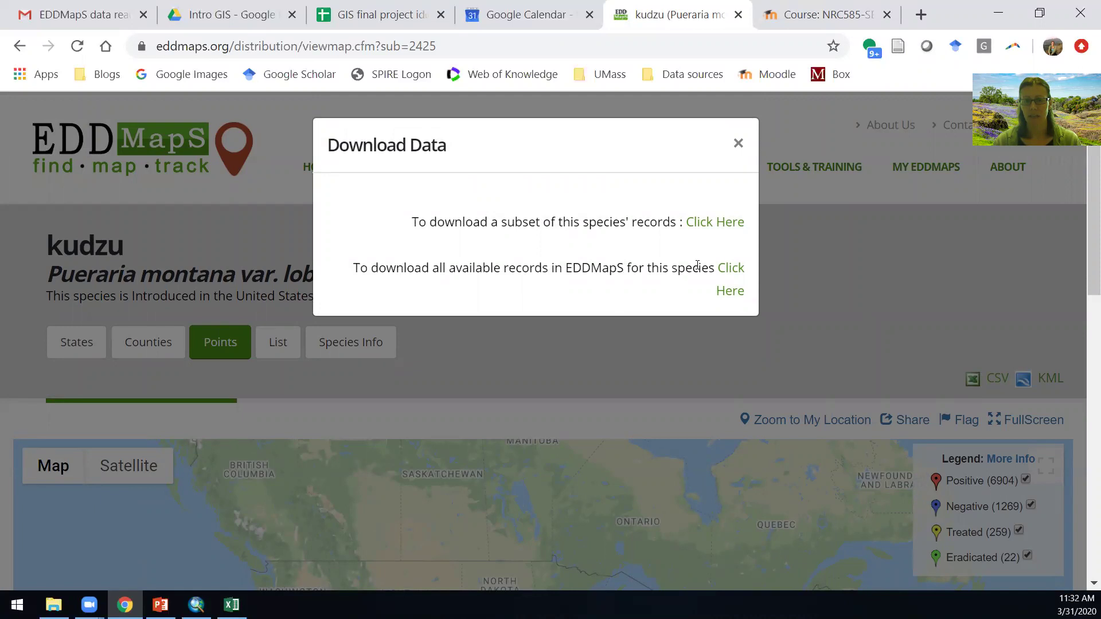
click(730, 272)
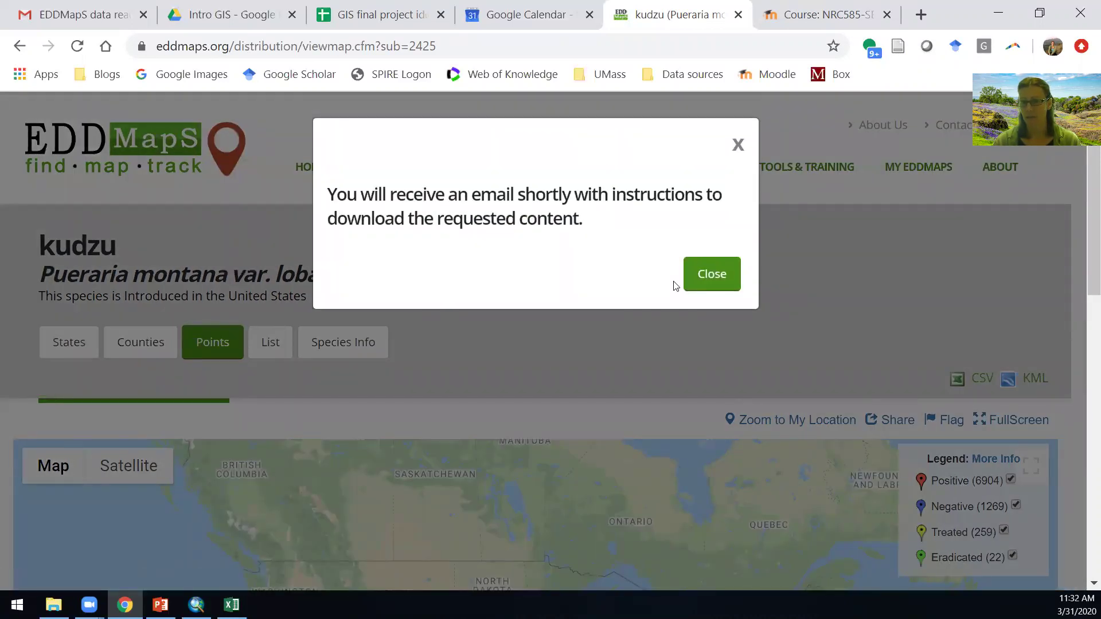
click(719, 280)
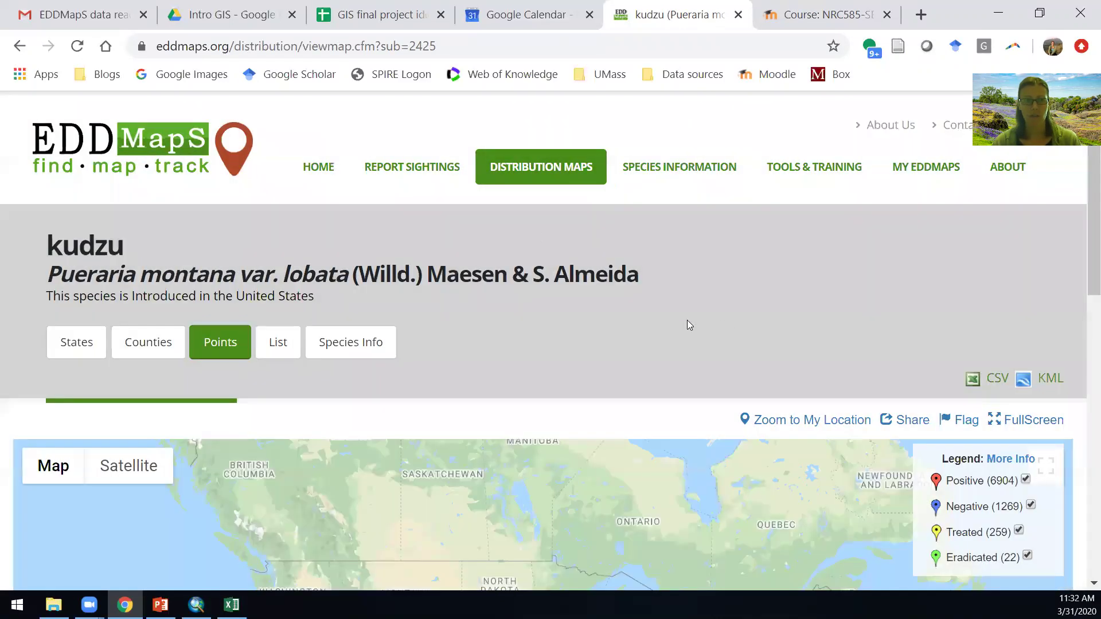
Download the kudzu CSV from the link in the EDDMapS email and open it in Excel
click(97, 16)
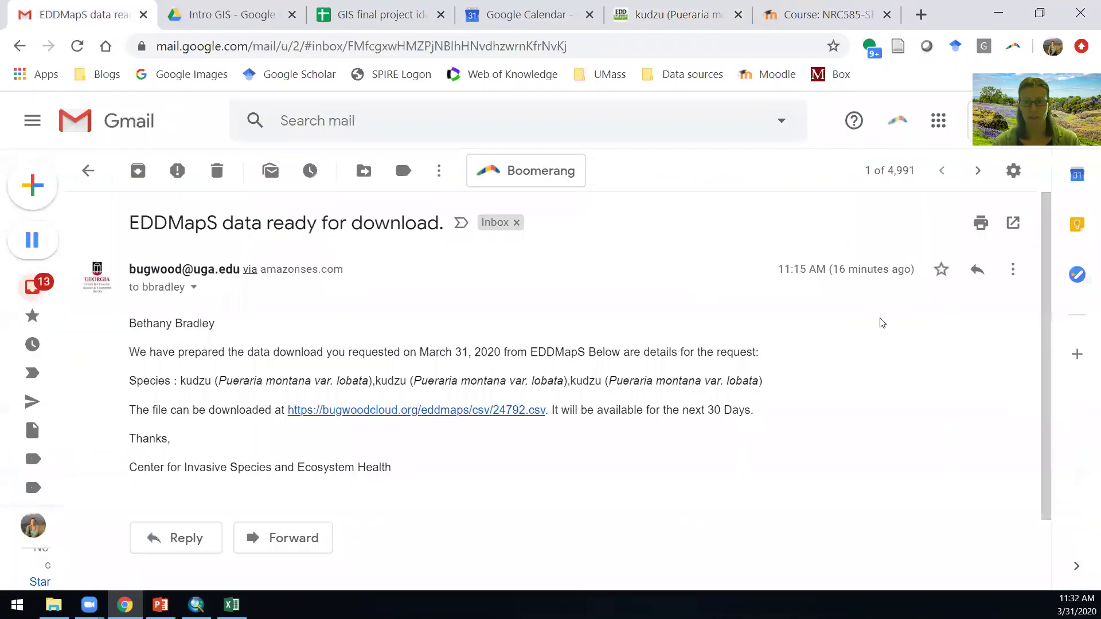
click(455, 410)
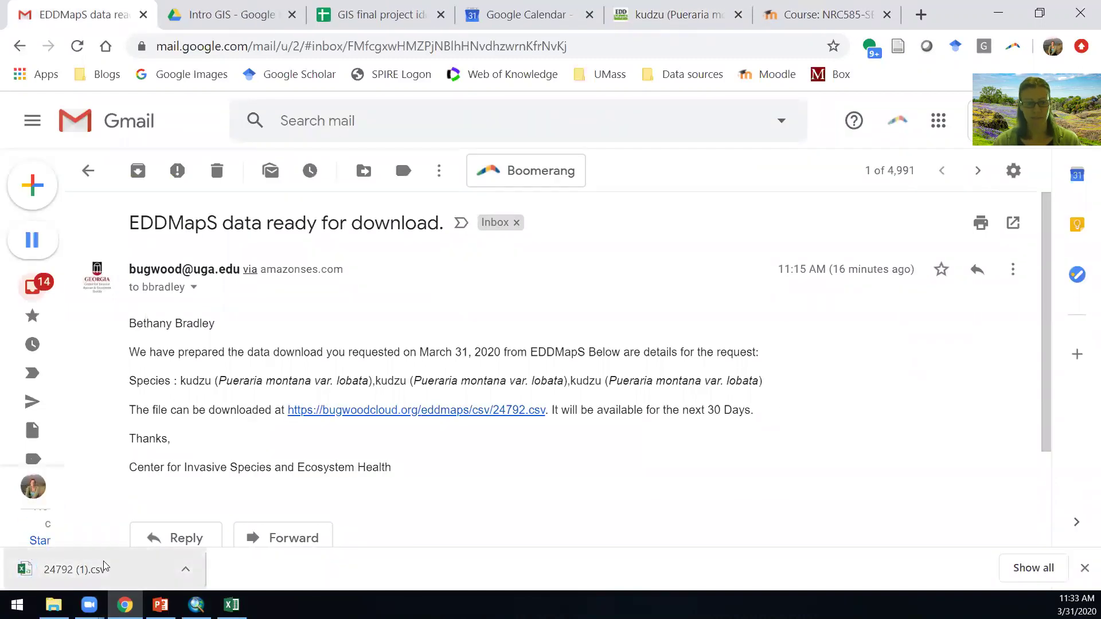
click(81, 571)
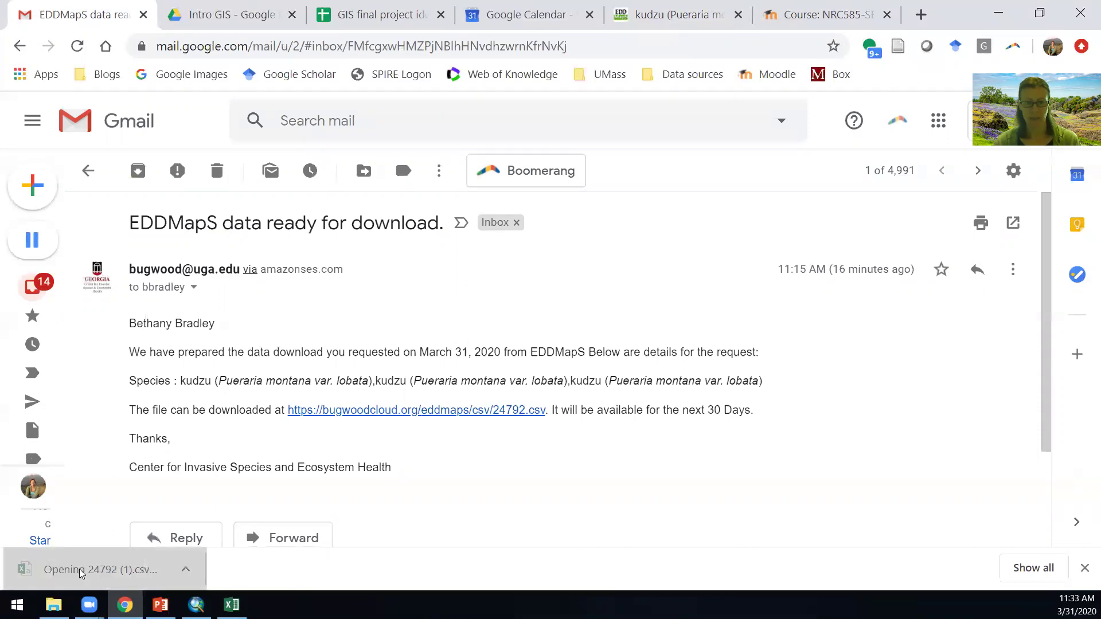
click(999, 12)
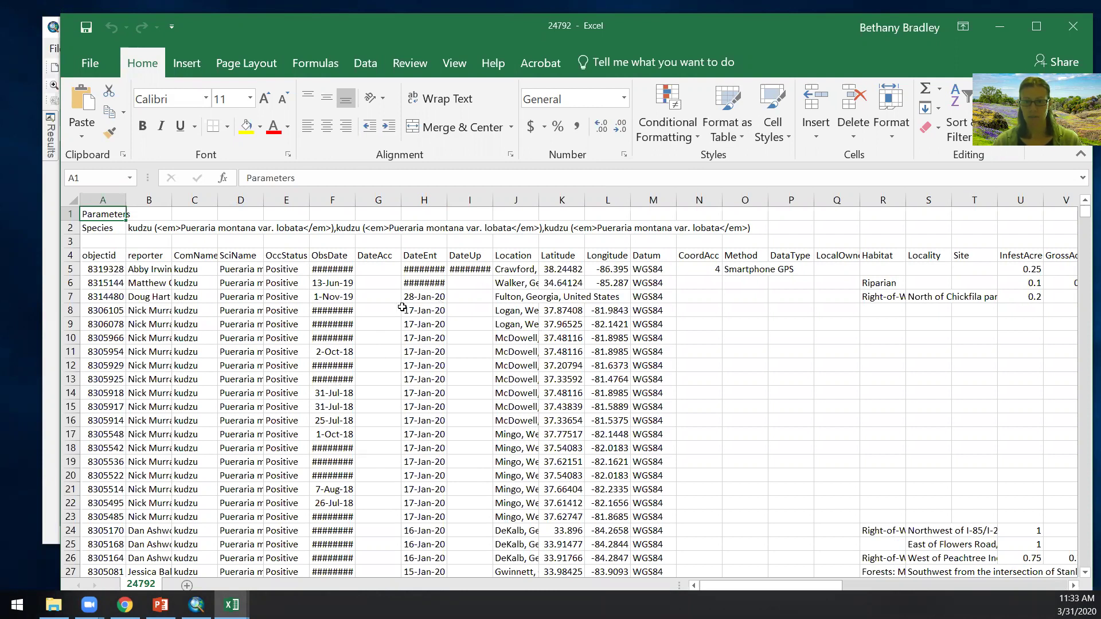
Examine the kudzu records, including a Locality entry and the Latitude and Longitude fields
drag(764, 588, 794, 589)
click(924, 298)
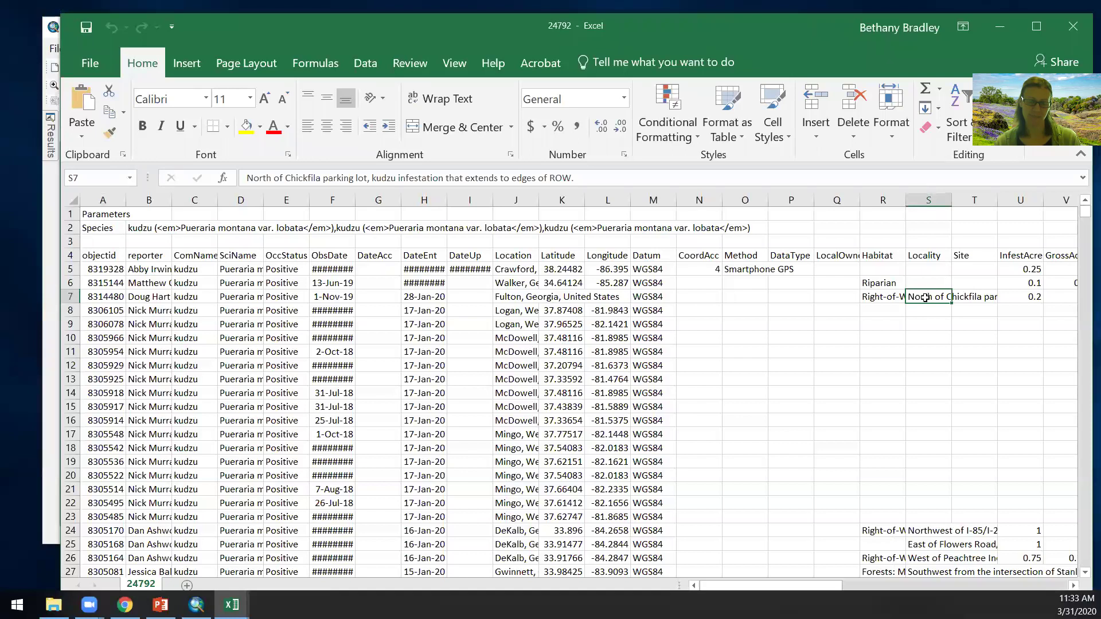
drag(562, 256, 601, 259)
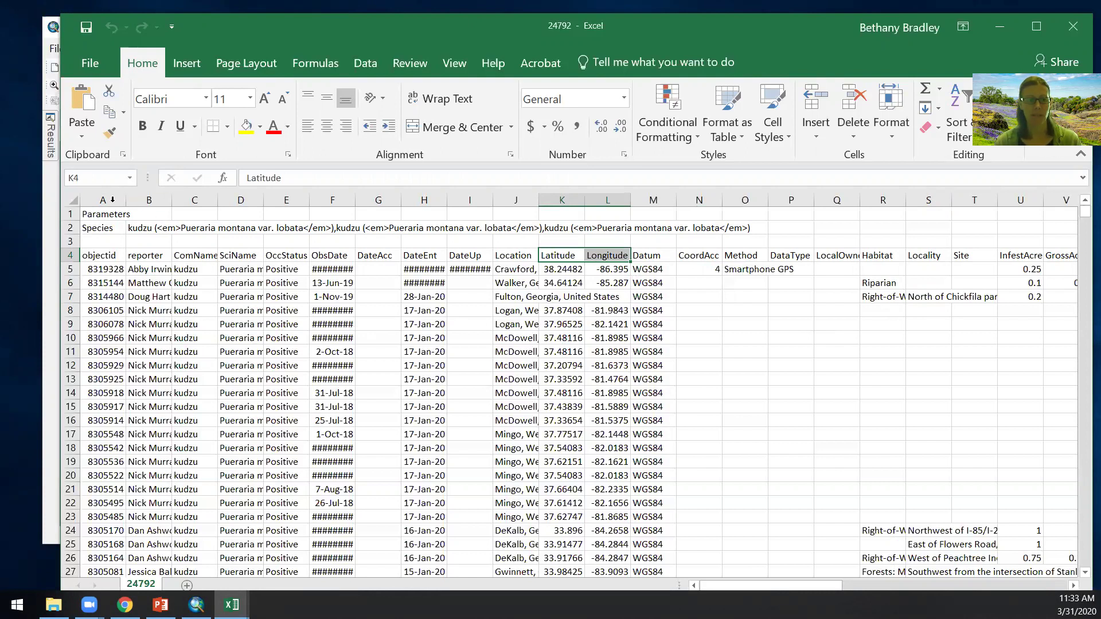
Delete columns A through J before Latitude and the three rows above the header row
drag(103, 199, 502, 200)
right_click(439, 345)
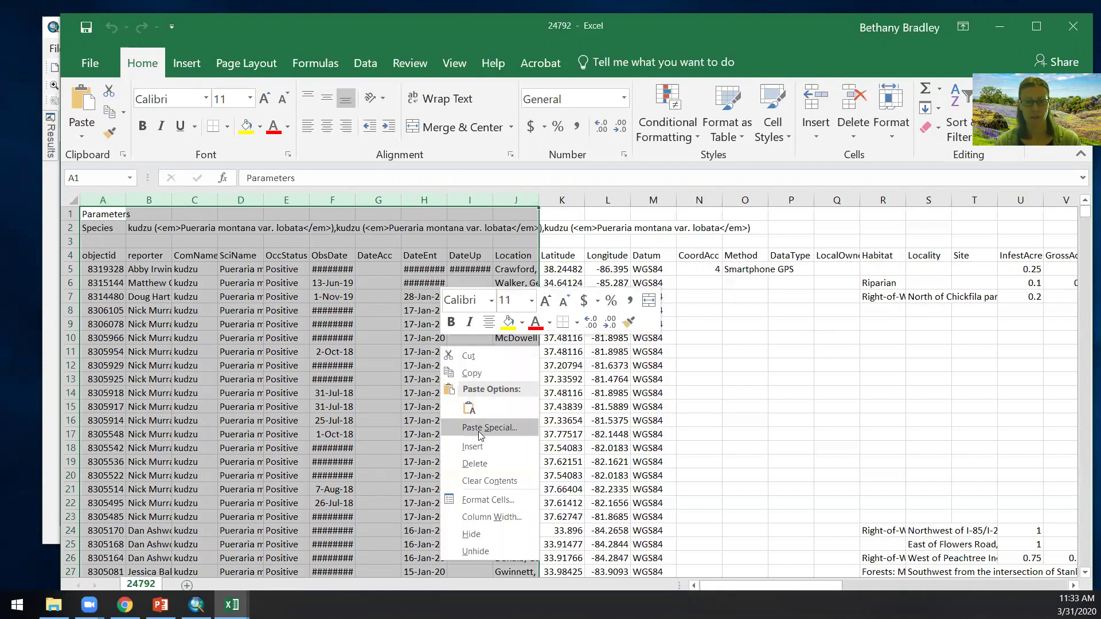
click(475, 463)
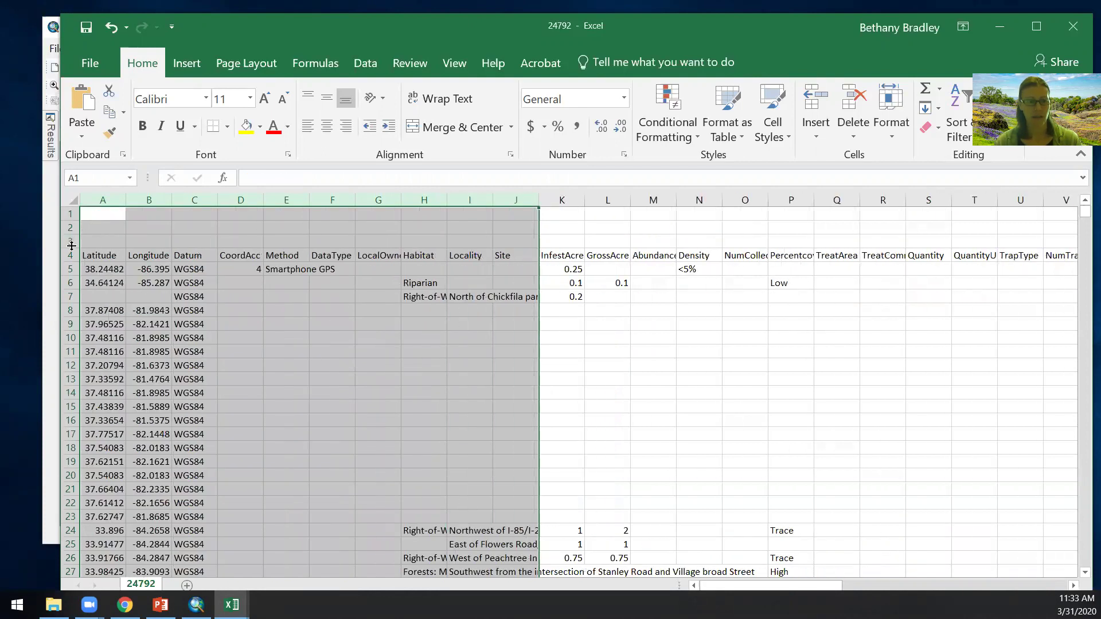
drag(67, 241, 70, 214)
right_click(147, 227)
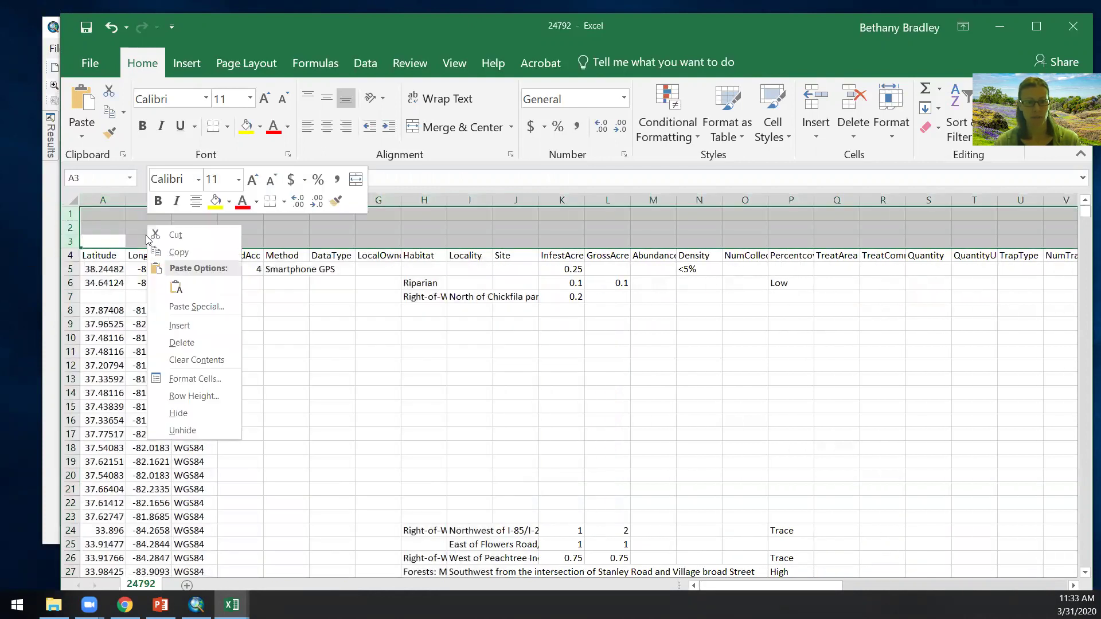
click(182, 343)
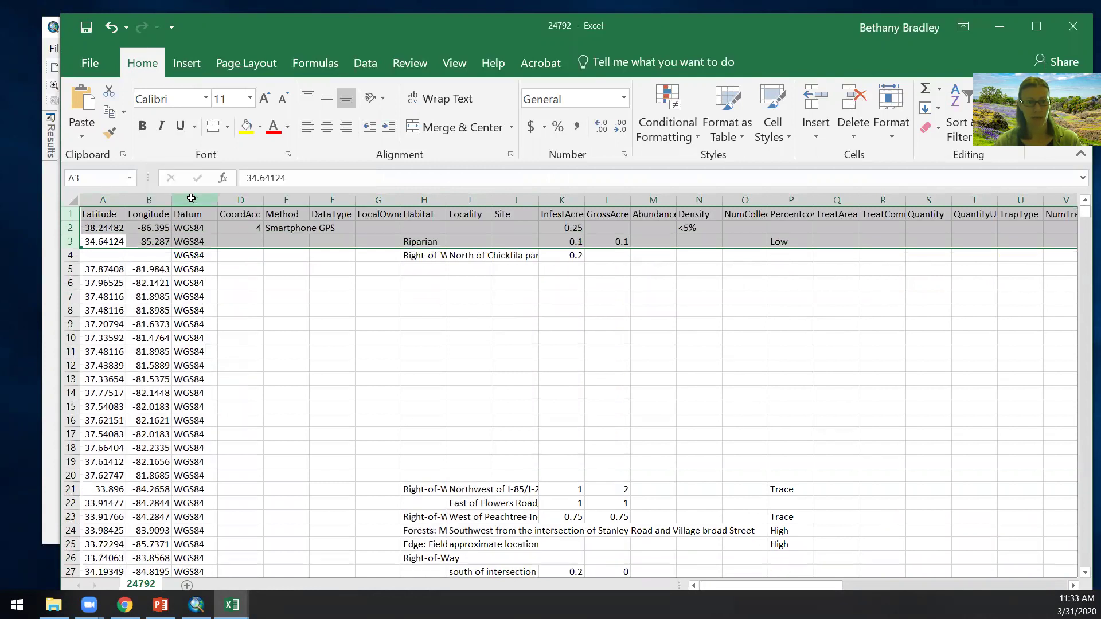
Delete all columns from Datum through Reference, keeping only Latitude and Longitude
click(191, 198)
drag(751, 590, 975, 587)
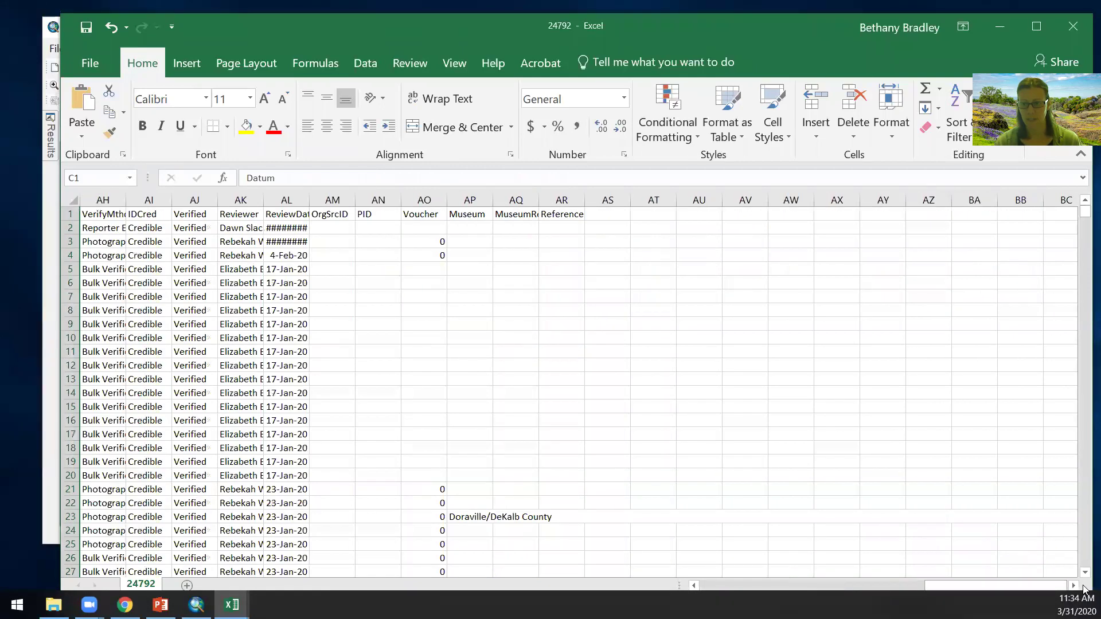
shift+click(561, 200)
right_click(540, 258)
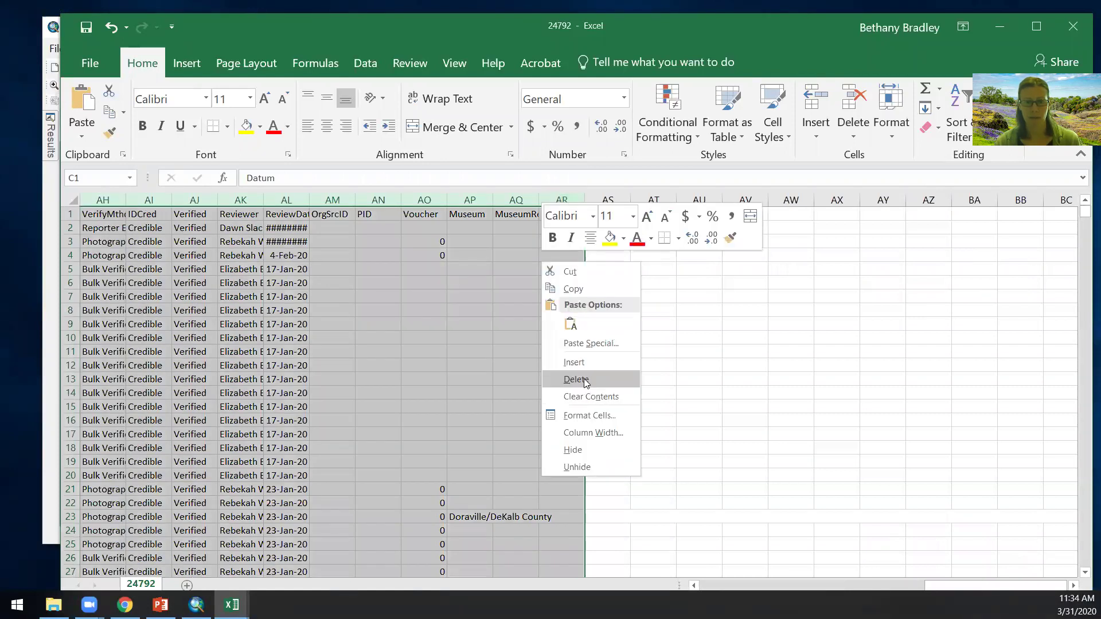
click(583, 378)
click(231, 283)
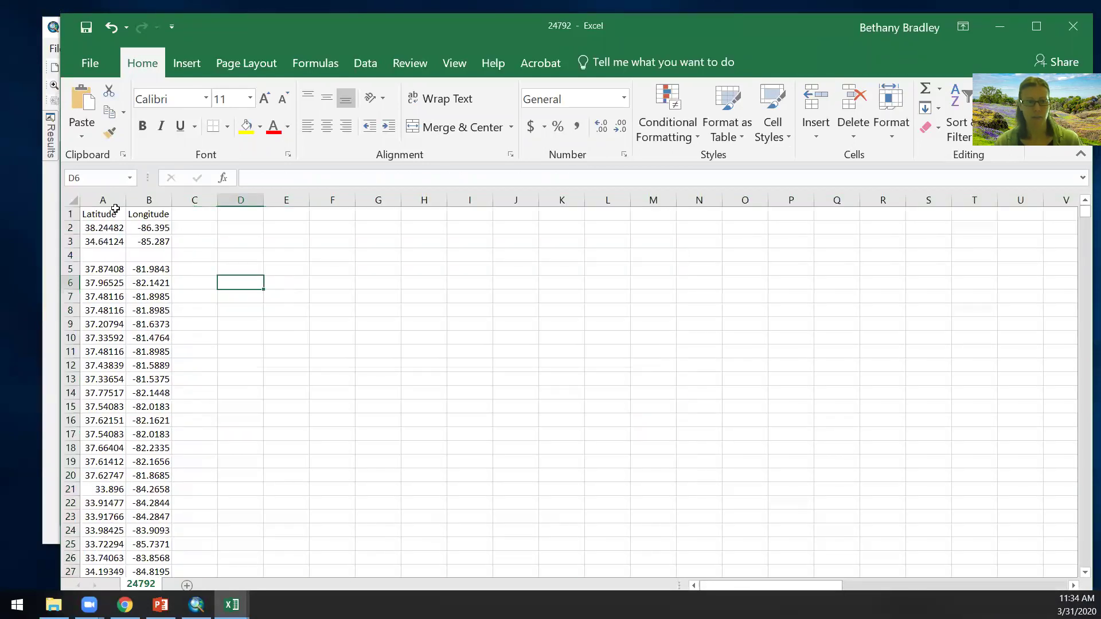
Insert a new column before Latitude and give it the header Species
click(104, 198)
right_click(104, 201)
click(143, 300)
click(101, 214)
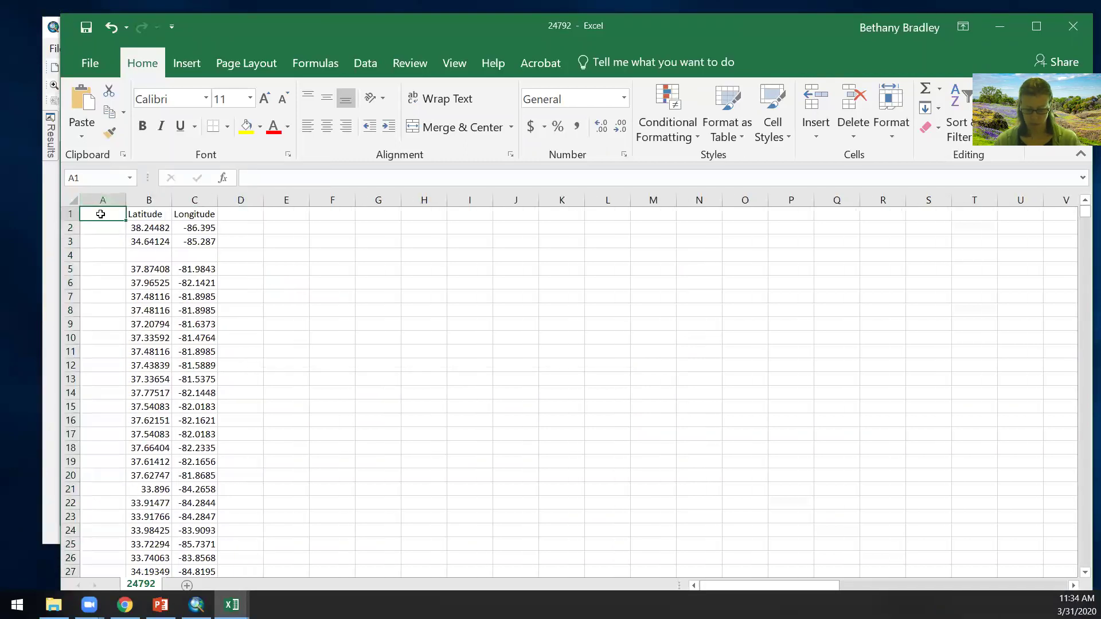
text(Species)
key(Return)
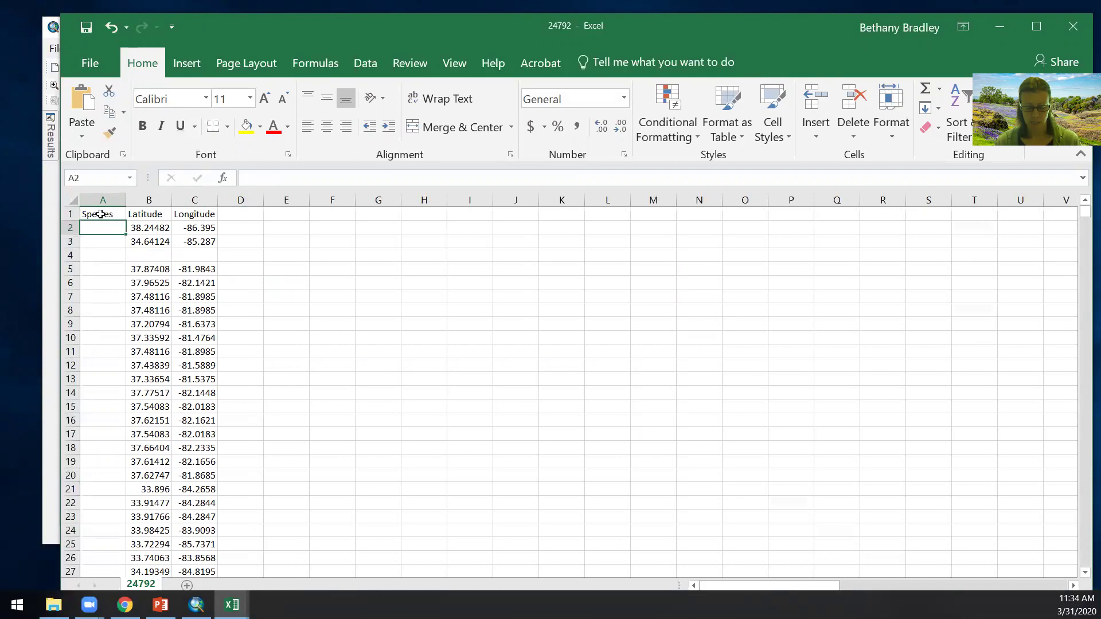
Enter Kudzu in the first Species cell and fill it down the column
text(Kudzu)
key(ctrl+Return)
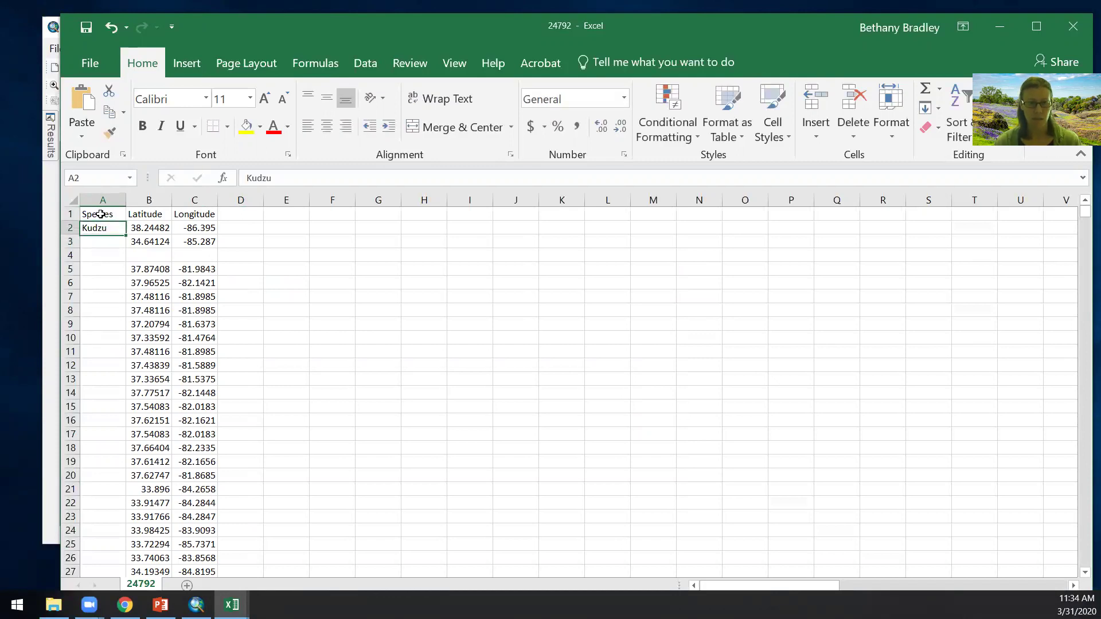
drag(125, 235, 124, 246)
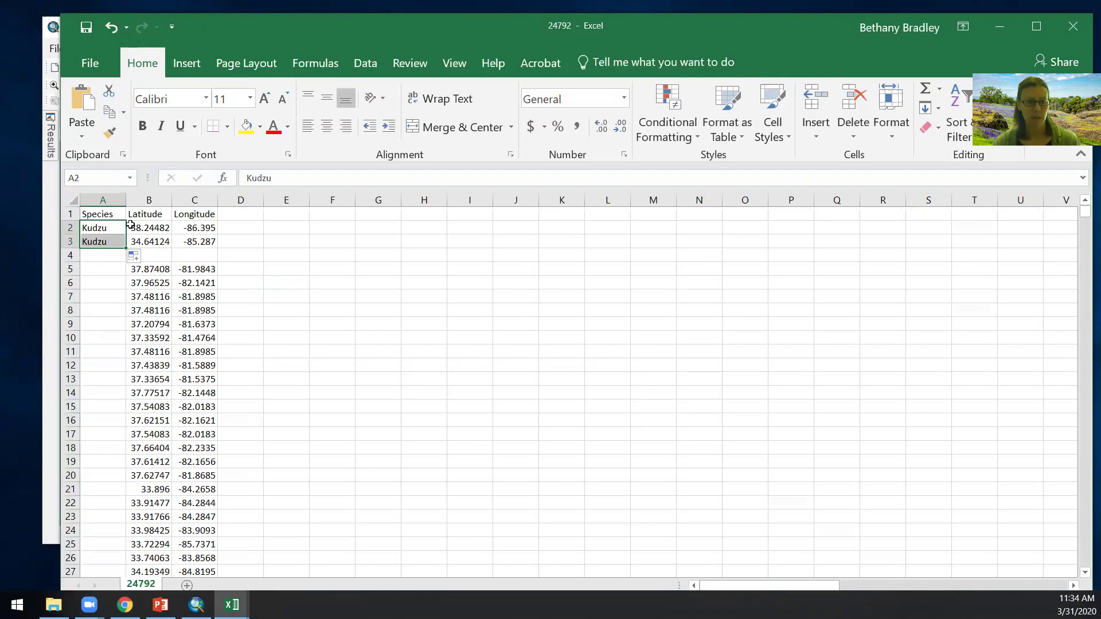
double_click(126, 245)
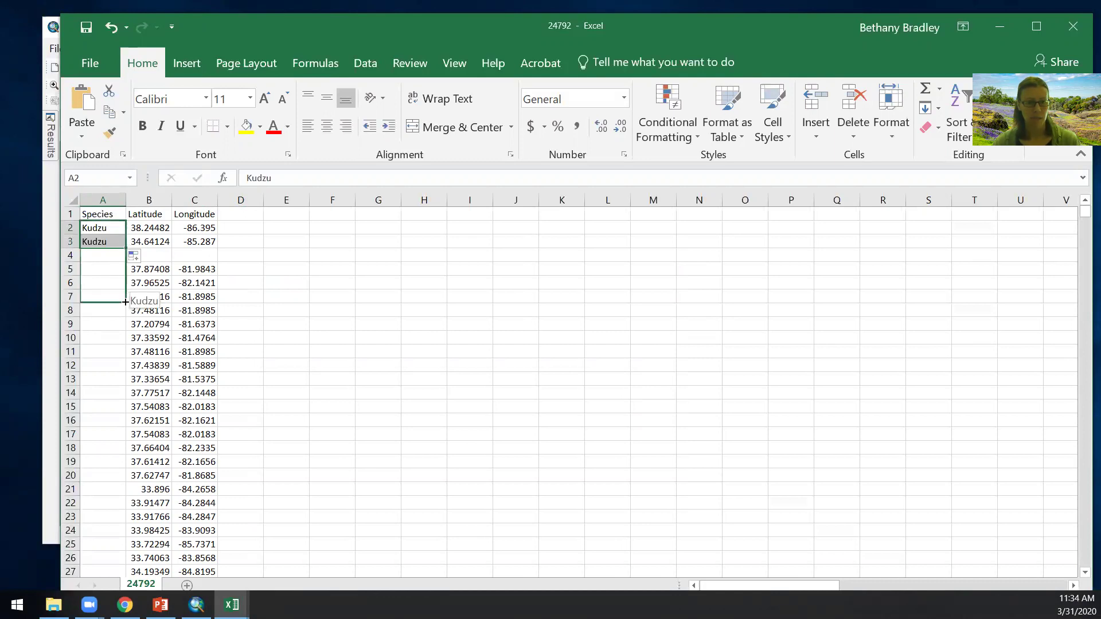
mouse_move(1085, 213)
mouse_down()
mouse_move(1084, 367)
mouse_move(1084, 228)
mouse_up()
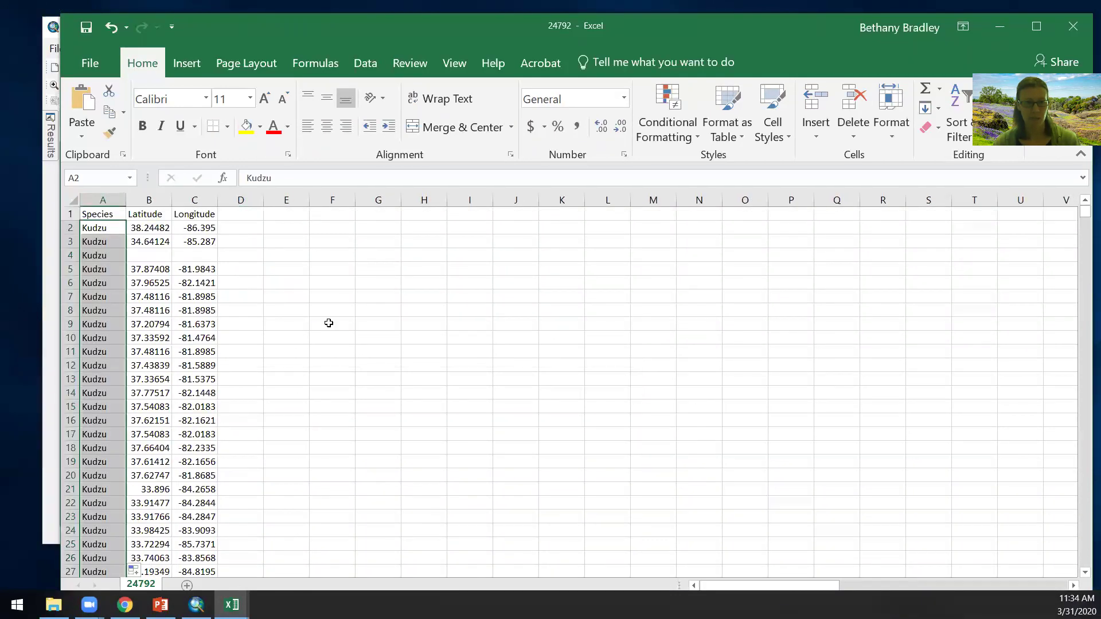
Add filters to the Species, Latitude and Longitude columns and sort the records by Latitude in ascending order
click(166, 255)
drag(100, 198, 194, 199)
click(370, 67)
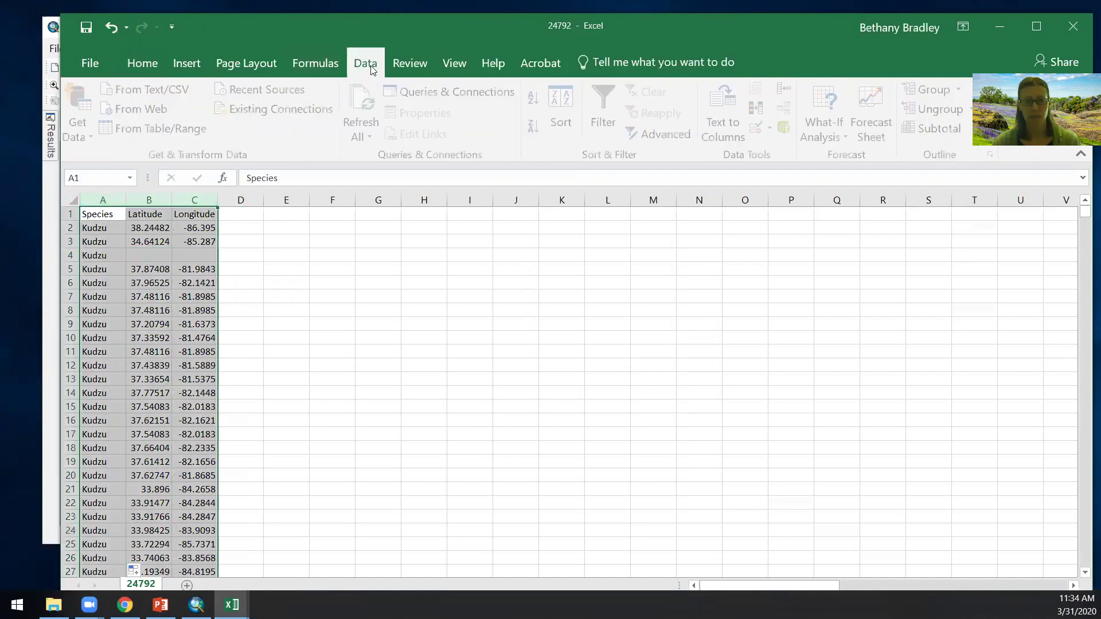
click(606, 114)
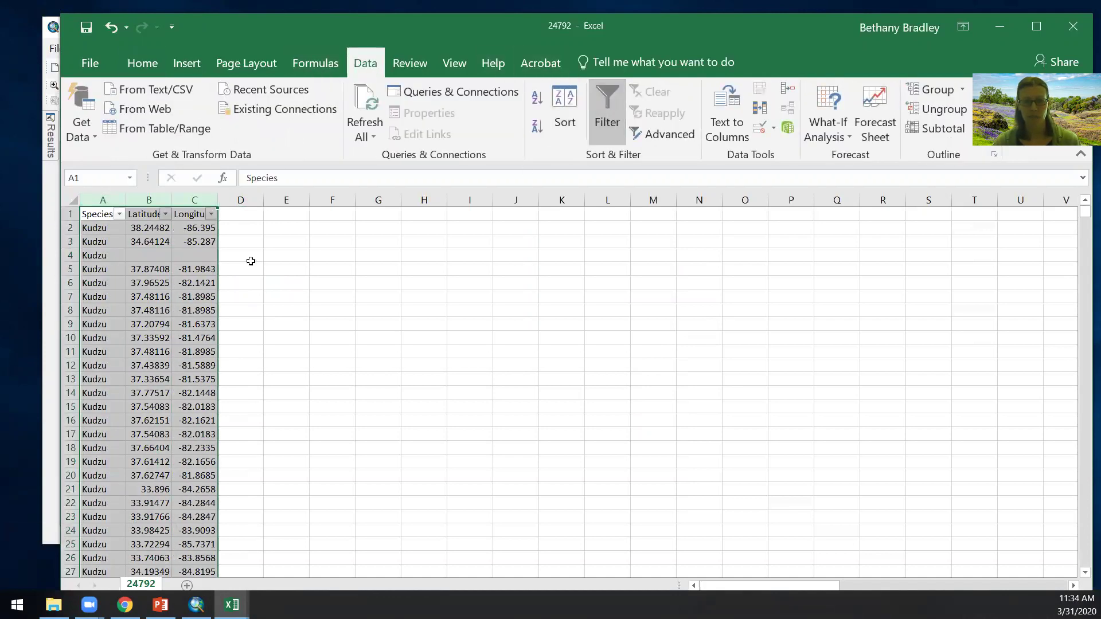
click(186, 295)
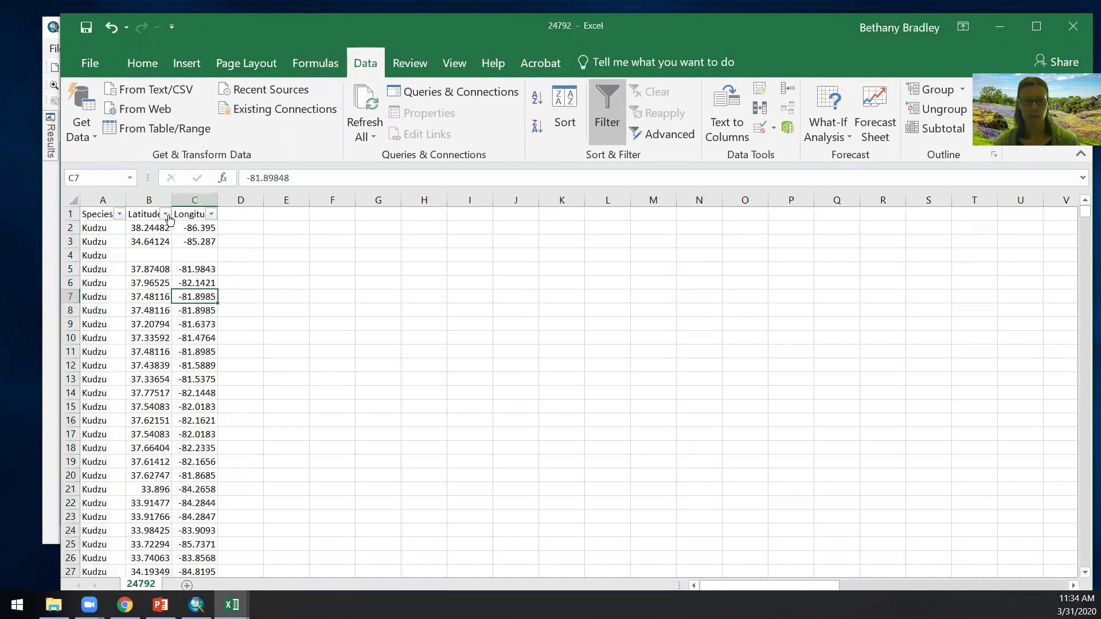
click(166, 214)
click(63, 226)
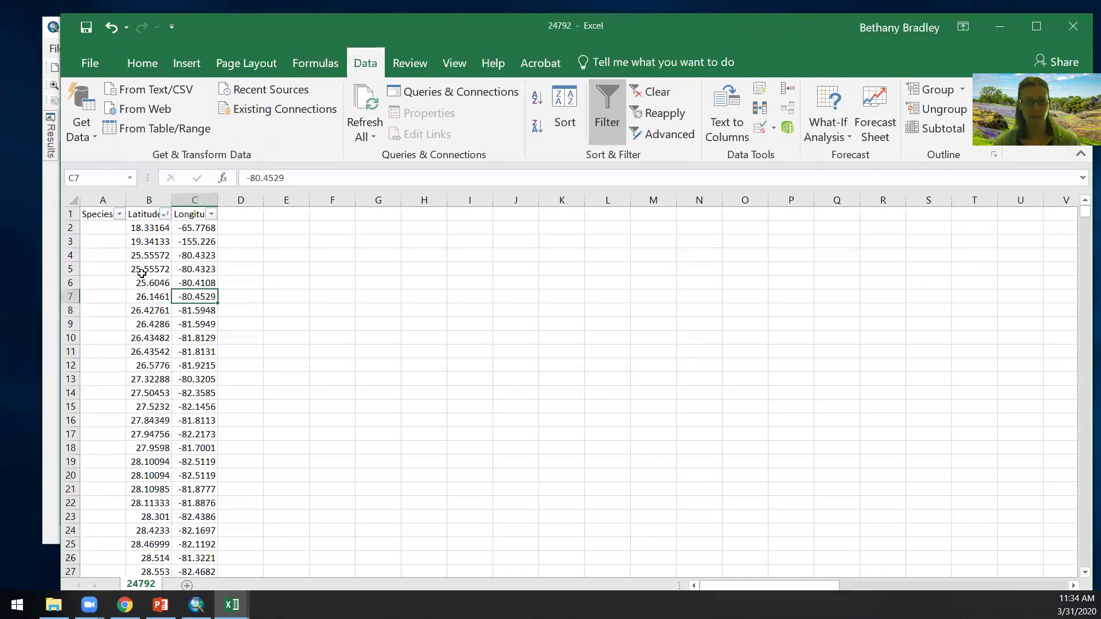
scroll(146, 281, down, 6)
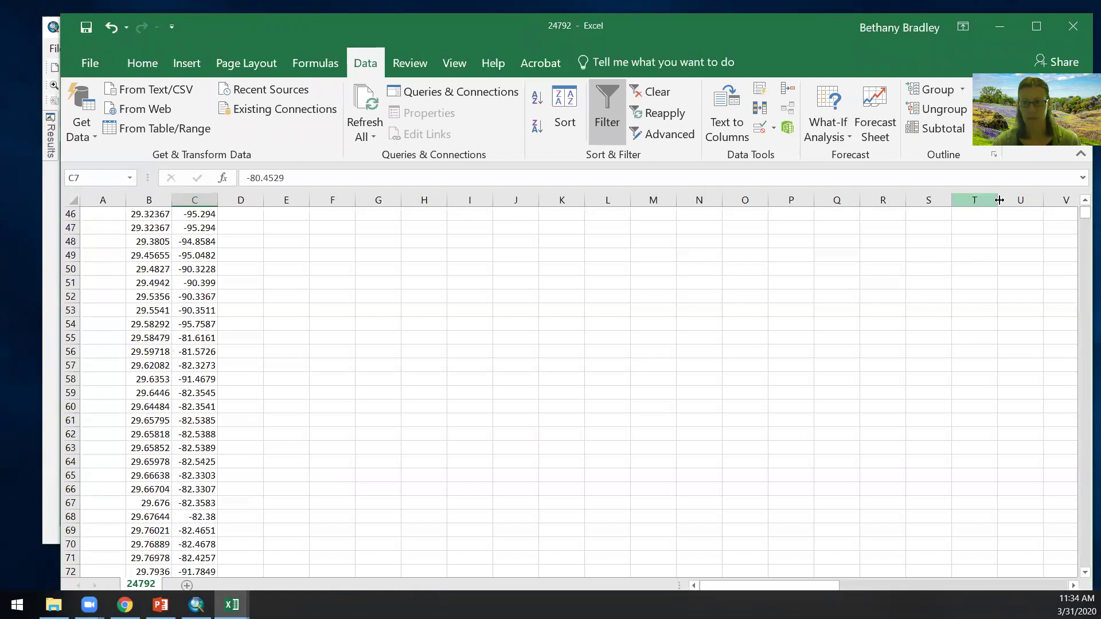
Clear the contents of rows 8456 through 11213, below the last record with coordinates
drag(1083, 218, 1085, 479)
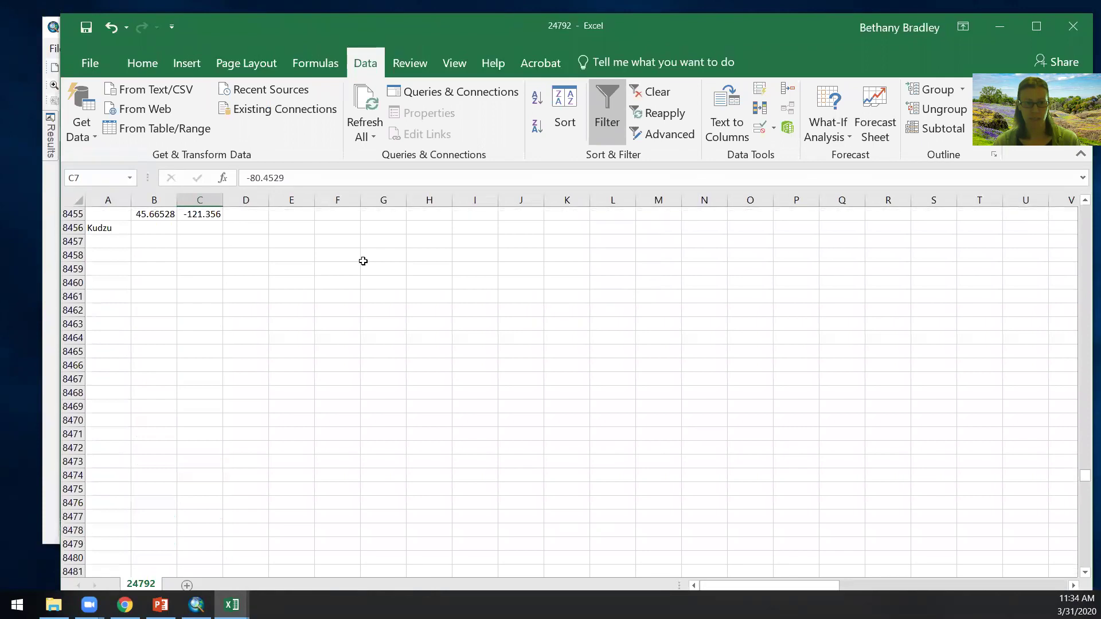
click(71, 228)
drag(1084, 483, 1084, 562)
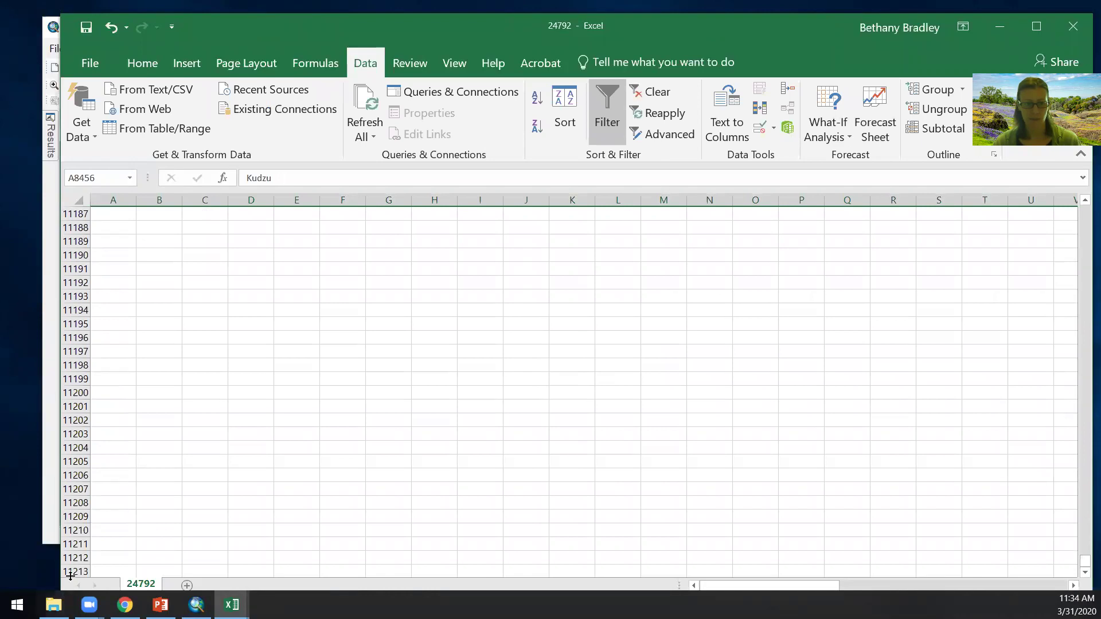
shift+click(71, 572)
right_click(144, 459)
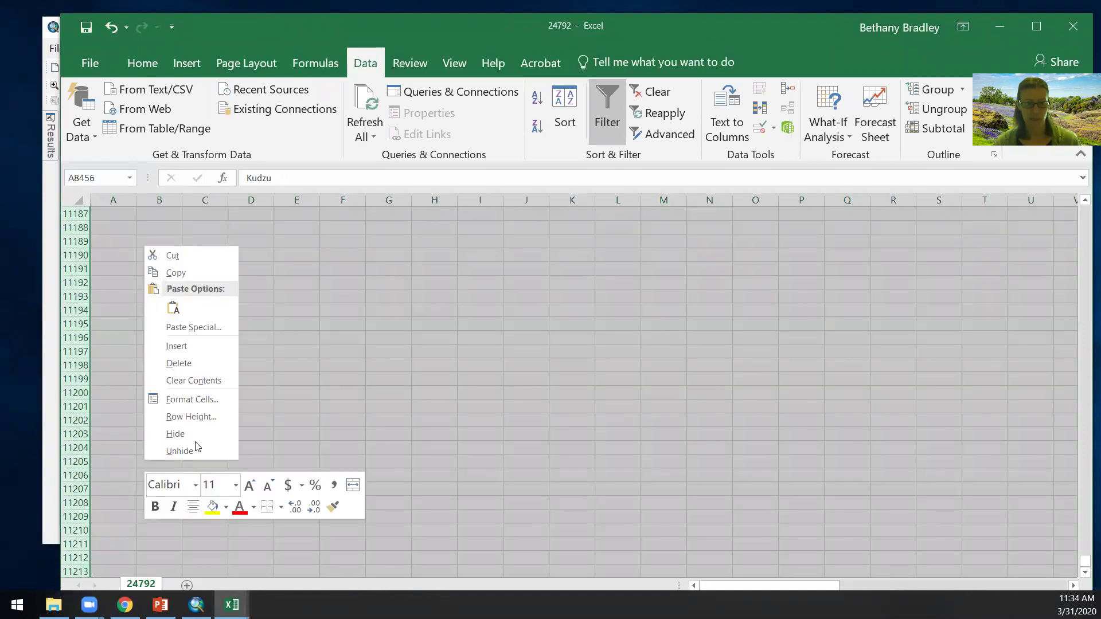
click(187, 379)
click(263, 379)
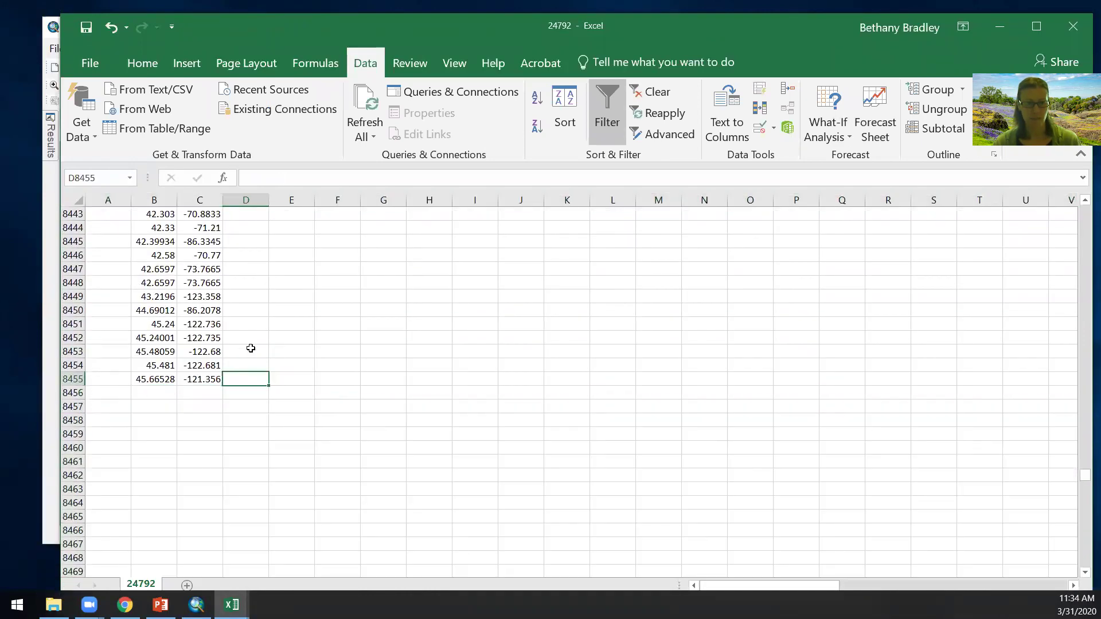
Enter Kudzu in the first Species cell beneath the header and auto-fill it down the column
drag(1084, 476, 1084, 199)
click(111, 231)
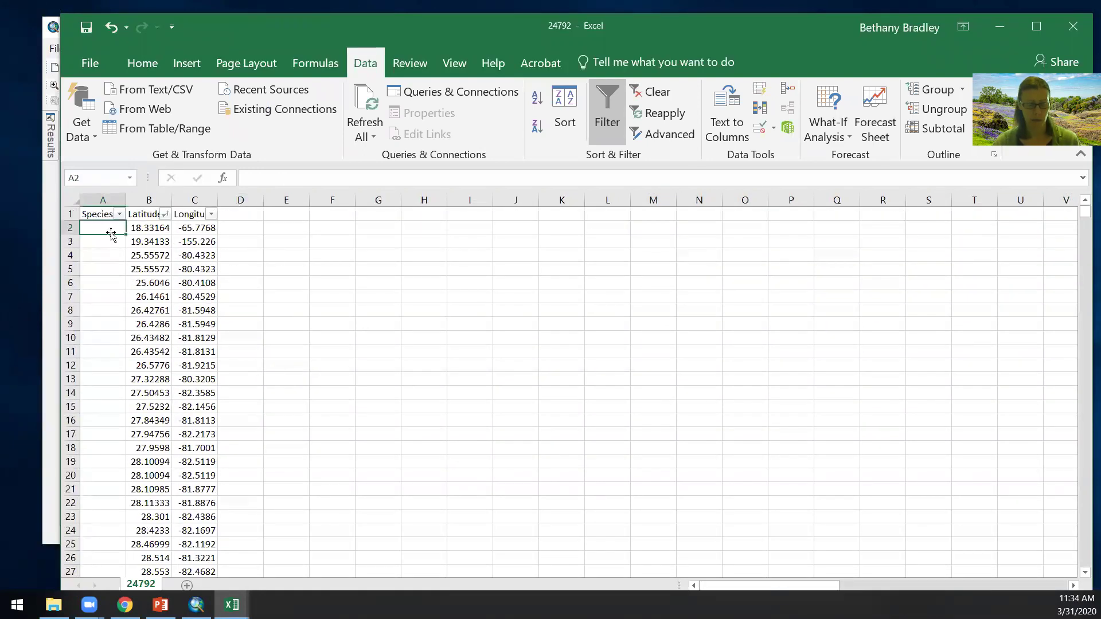
text(kudzu)
key(Return)
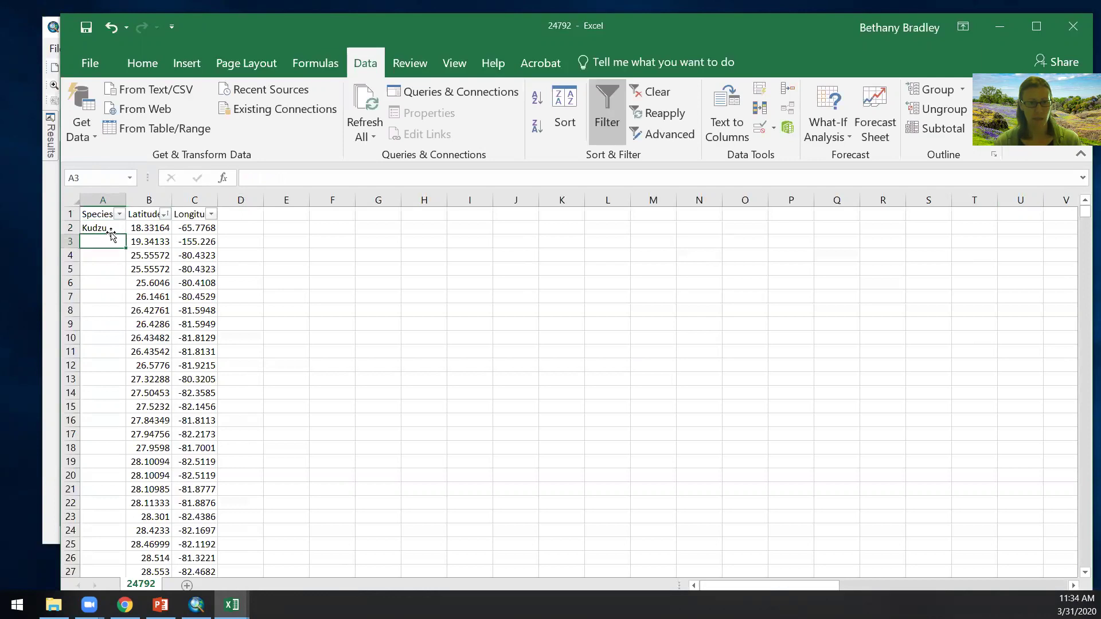
click(111, 230)
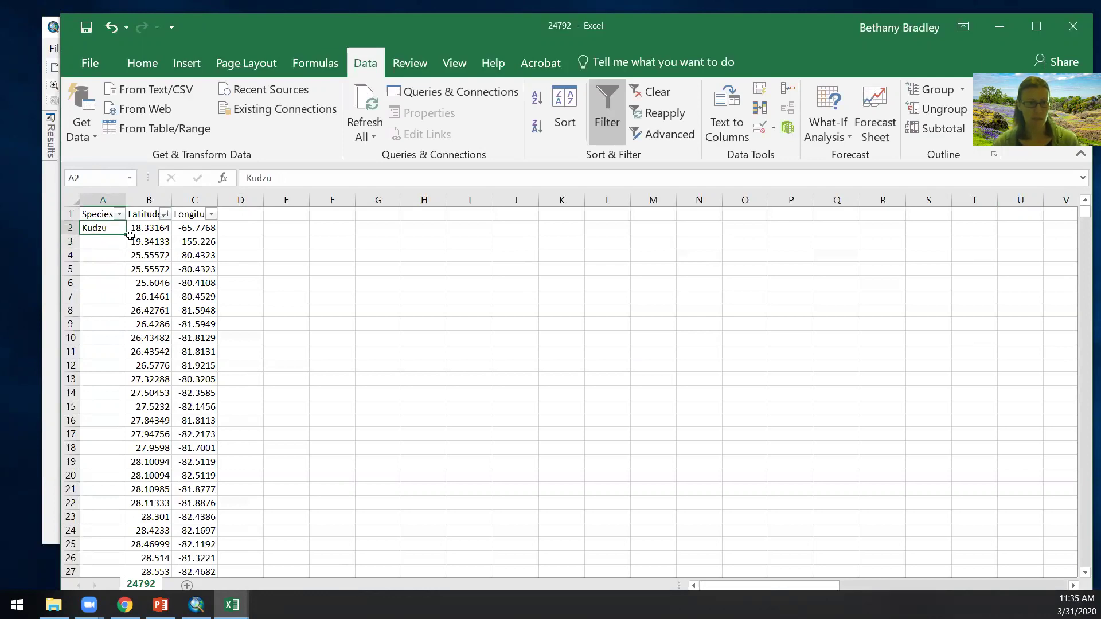
double_click(125, 235)
scroll(143, 468, down, 20)
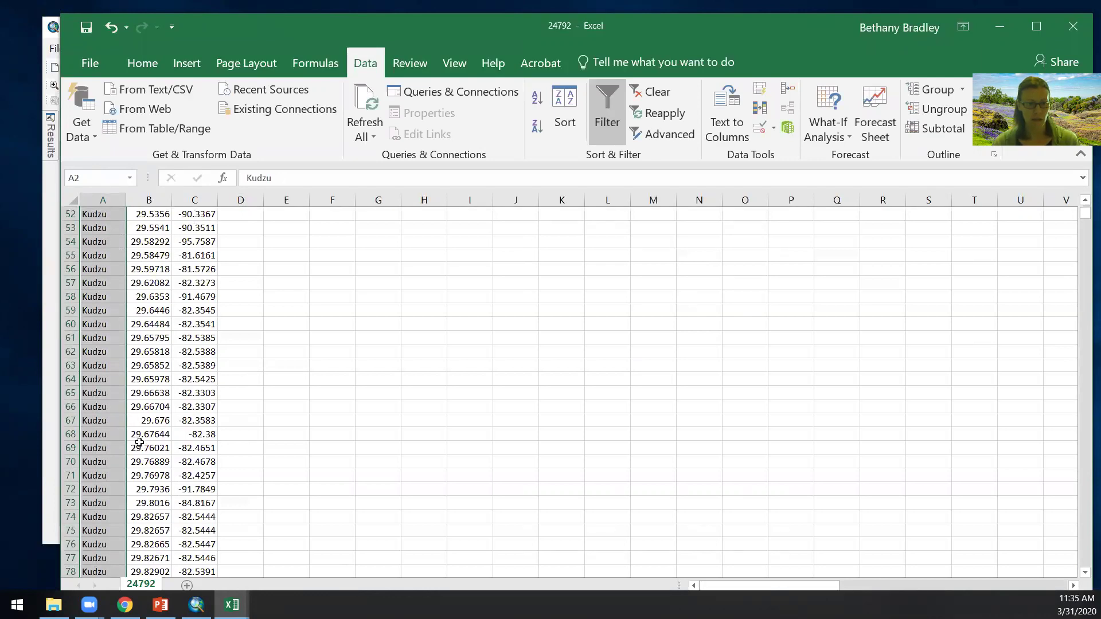
click(1085, 281)
mouse_move(1085, 217)
mouse_down()
mouse_move(1085, 231)
mouse_move(1084, 215)
mouse_up()
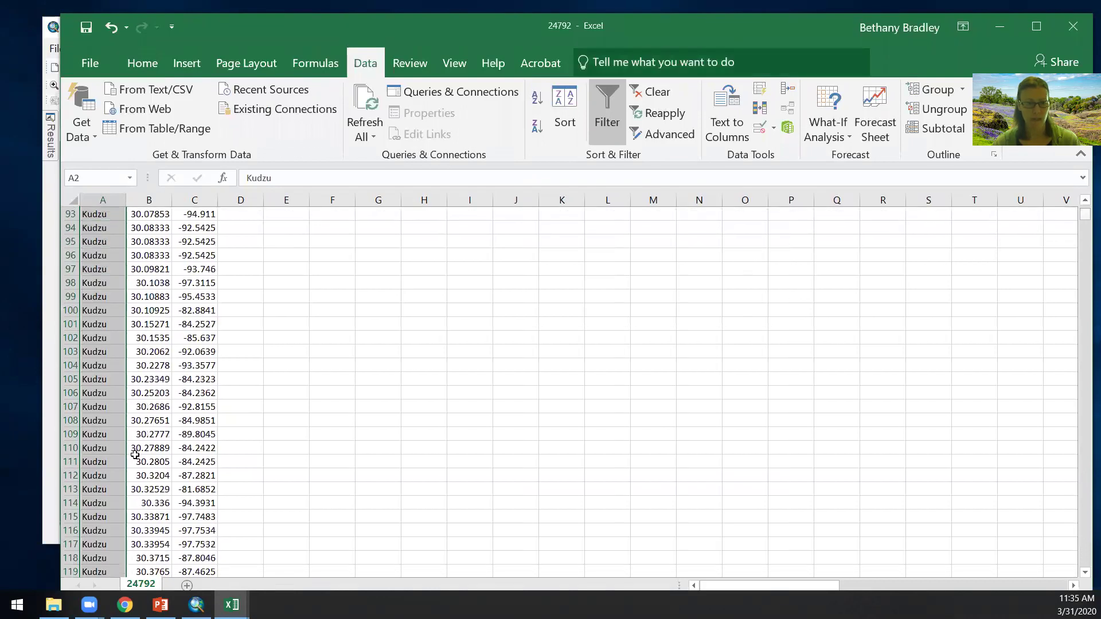
Extend the Kudzu fill in the Species column down to the last coordinate record in row 8455
scroll(135, 454, down, 8)
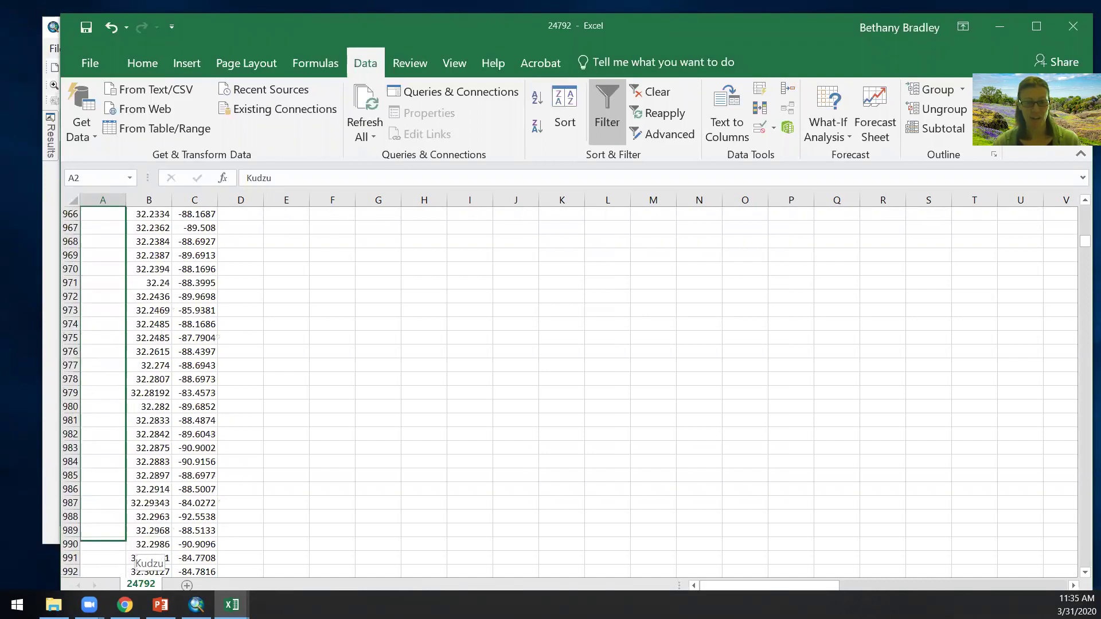
drag(130, 553, 130, 553)
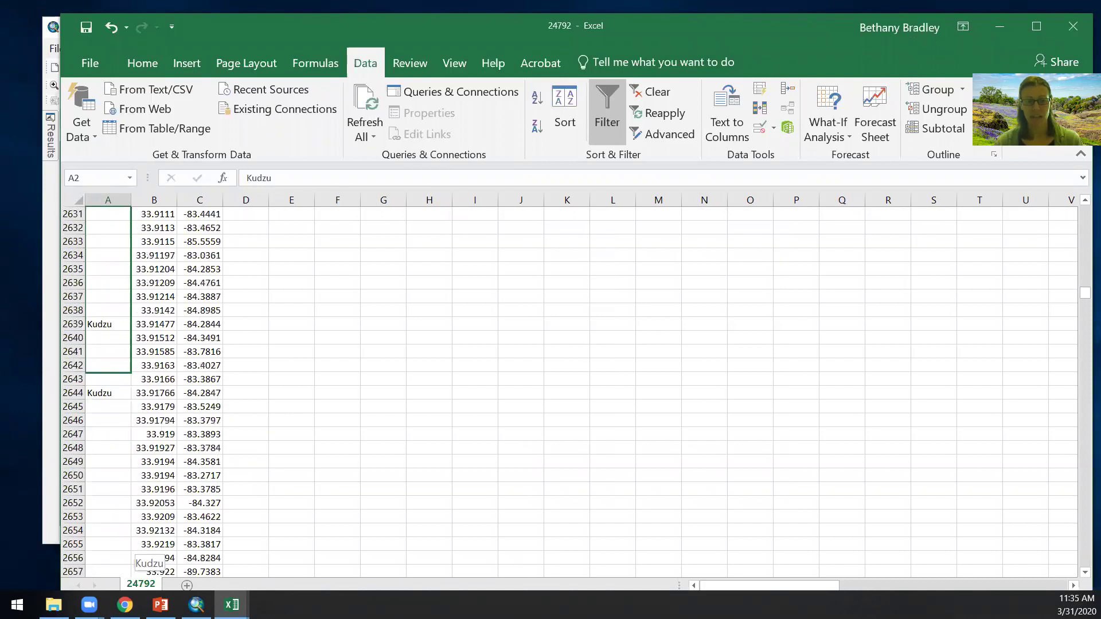
drag(129, 574, 129, 573)
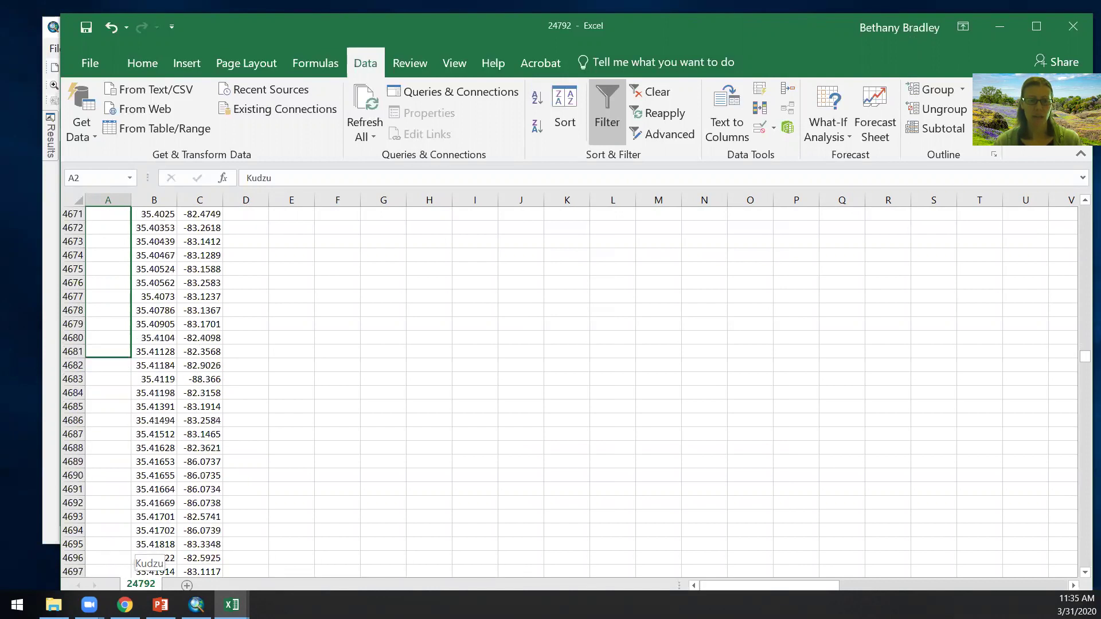
drag(130, 573, 84, 549)
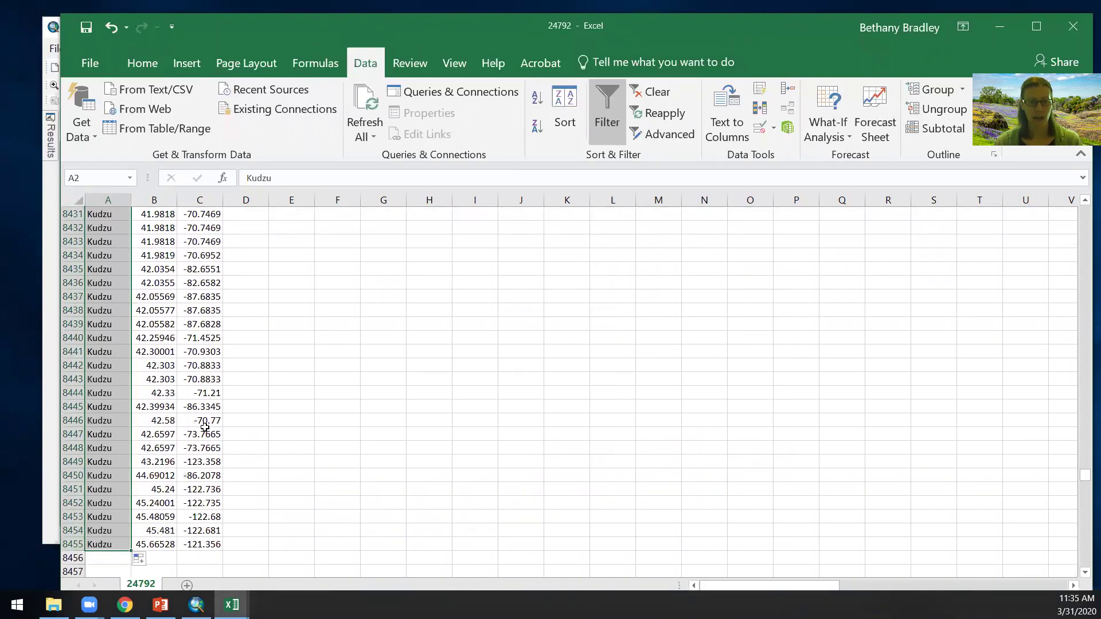
click(259, 420)
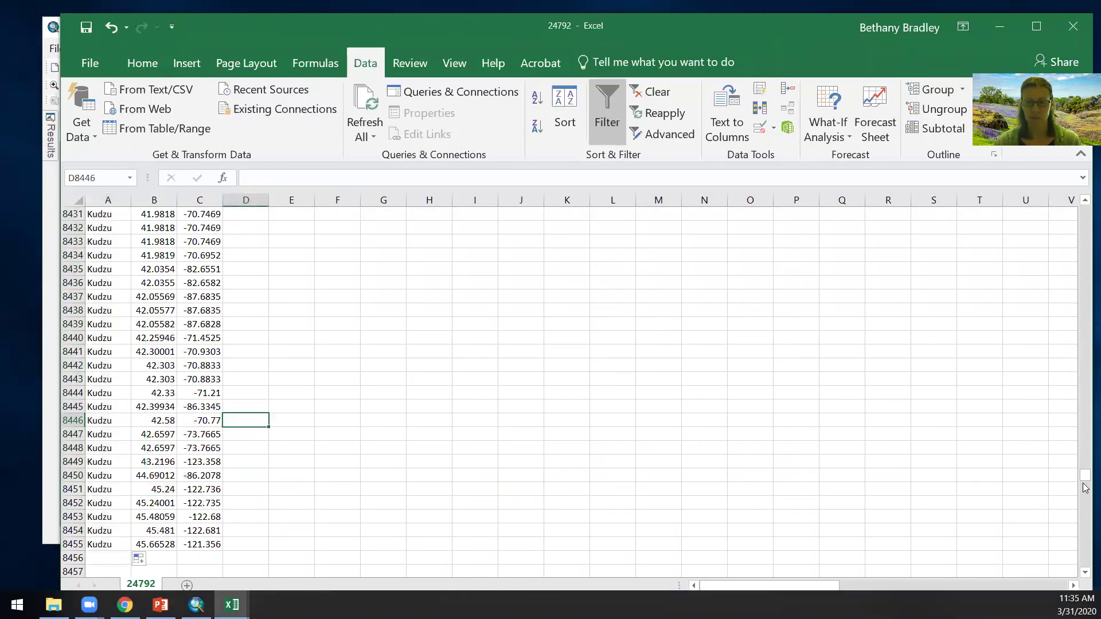
Save the cleaned table as a comma-delimited CSV named kudzu in the Downloads folder and close the workbook
drag(1085, 479, 1084, 211)
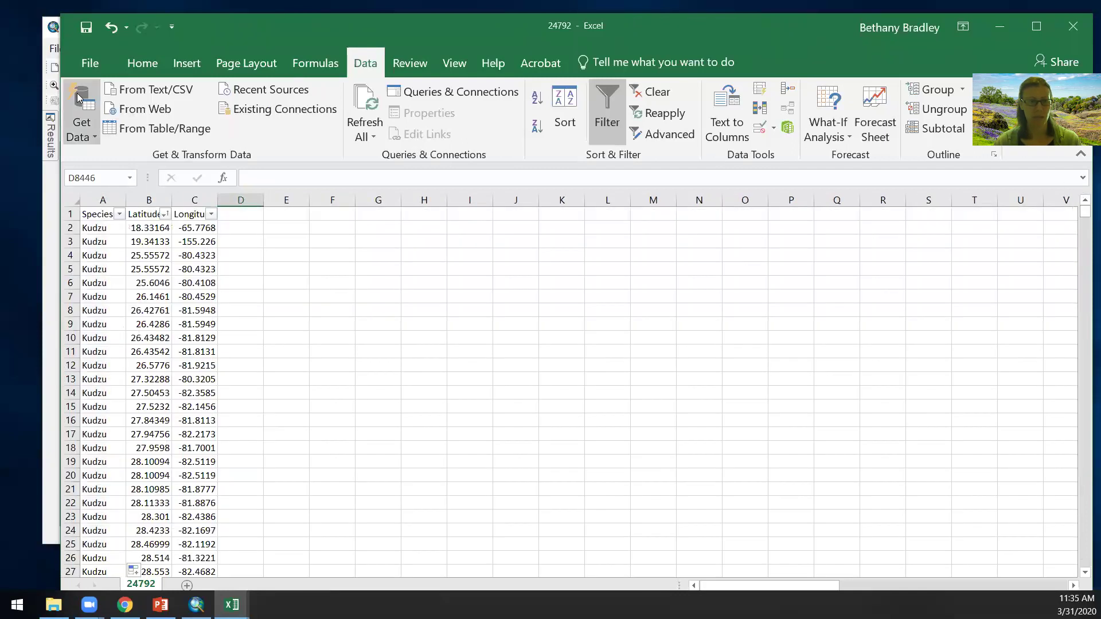
click(90, 58)
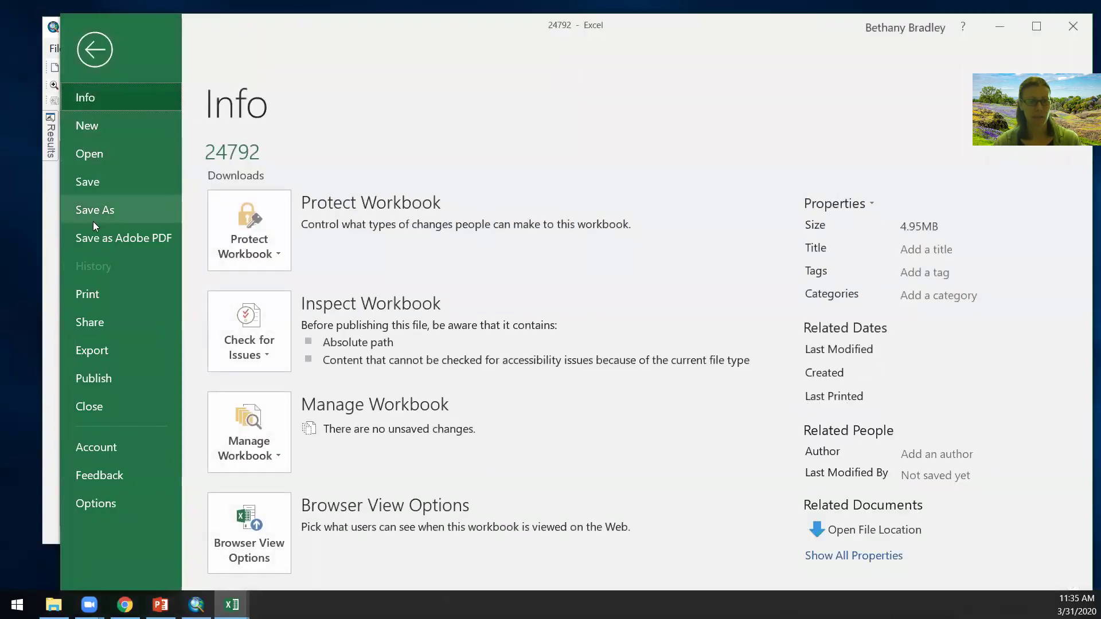
click(91, 218)
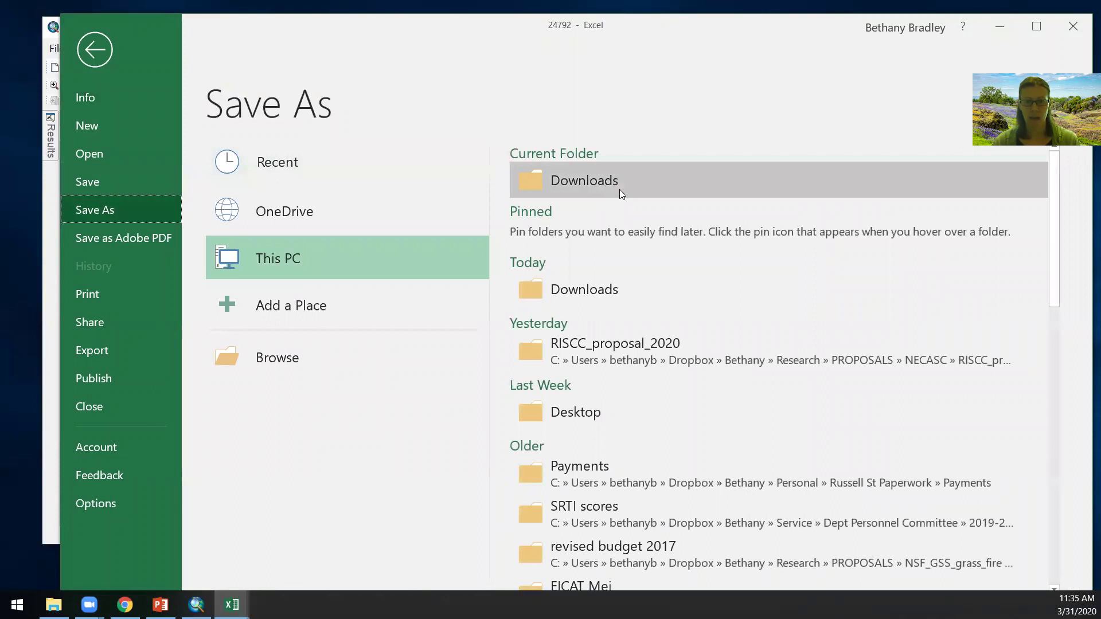
click(609, 186)
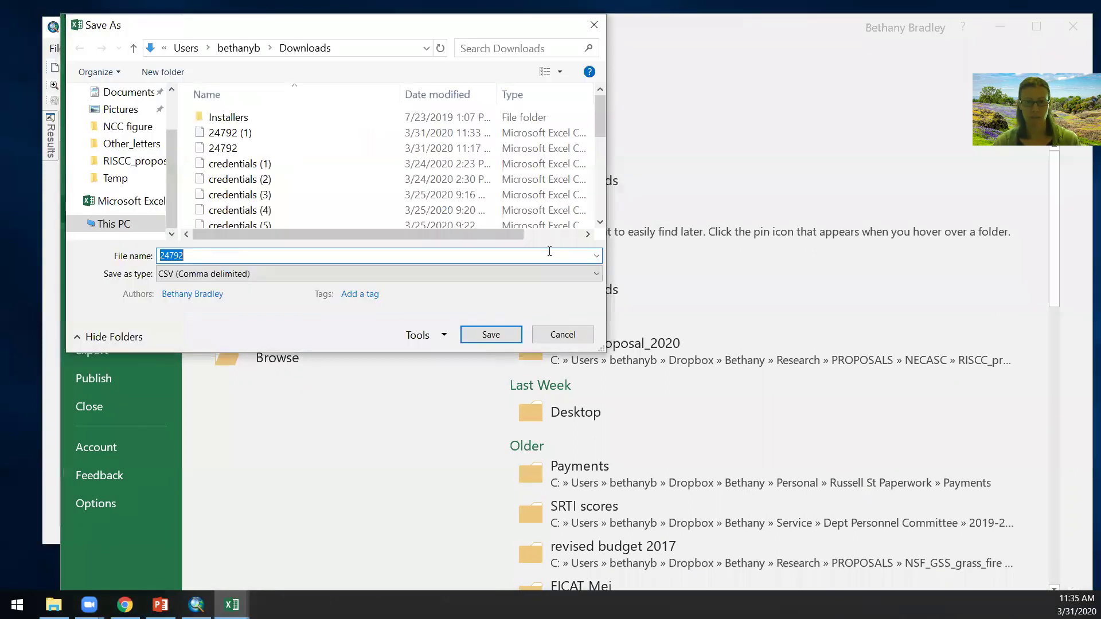
click(201, 275)
click(209, 256)
double_click(211, 255)
text(kudzuy)
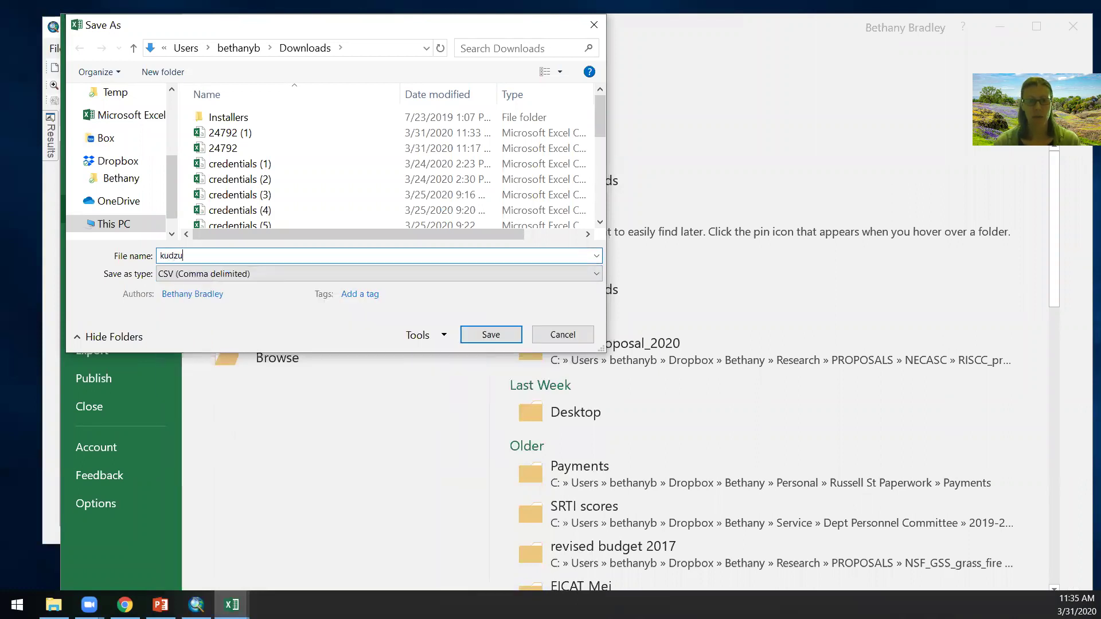
key(Return)
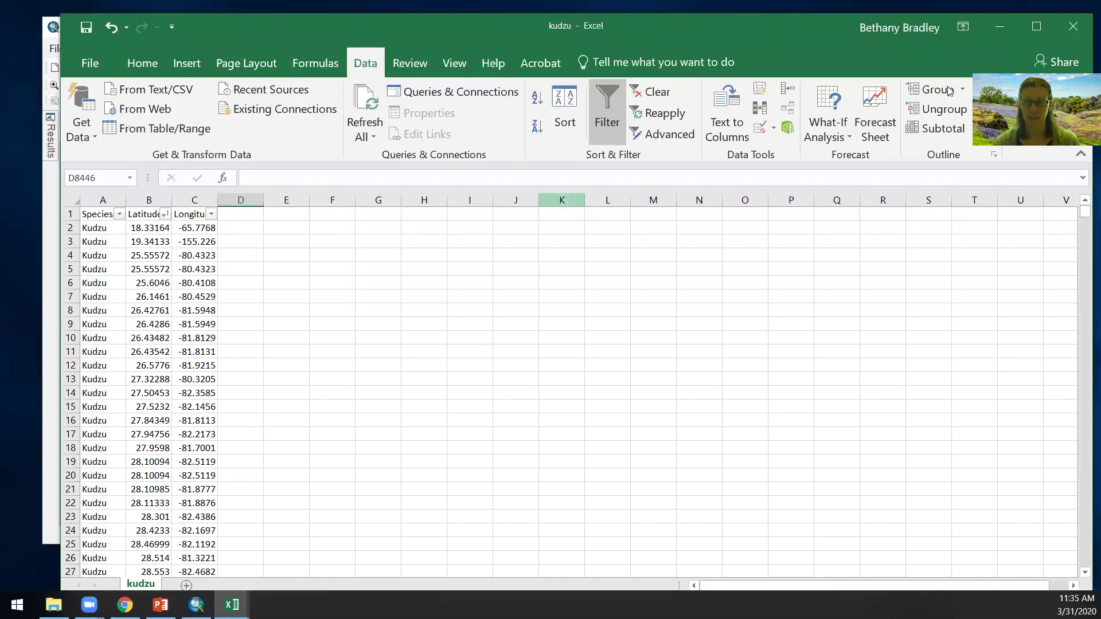
click(1072, 26)
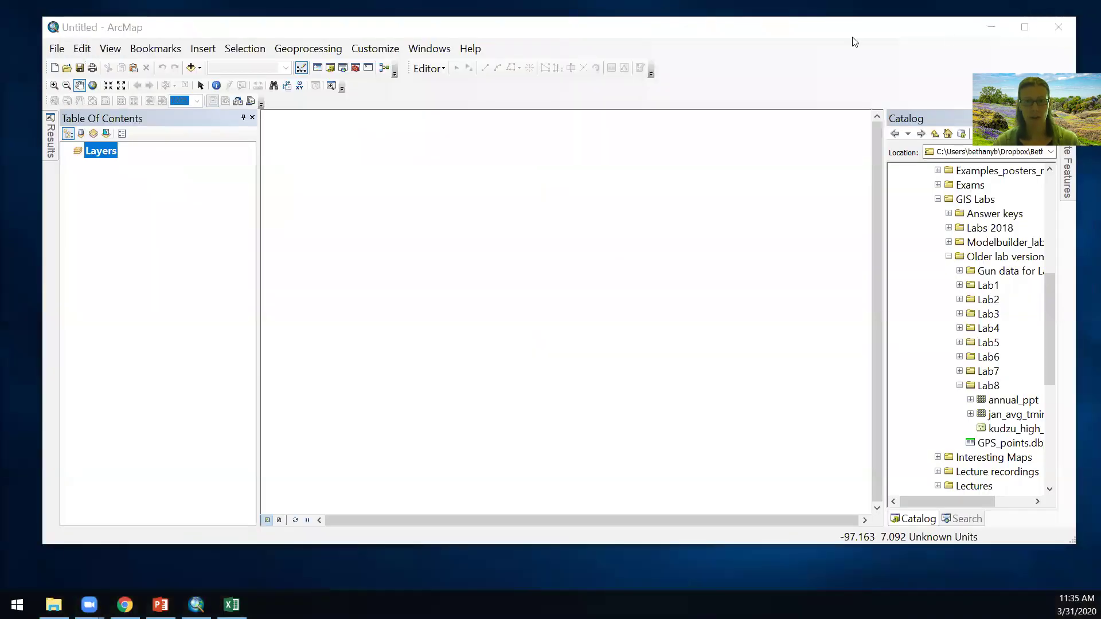
In ArcMap, add a folder connection to the user's Downloads folder in the Catalog
drag(1046, 320, 1032, 240)
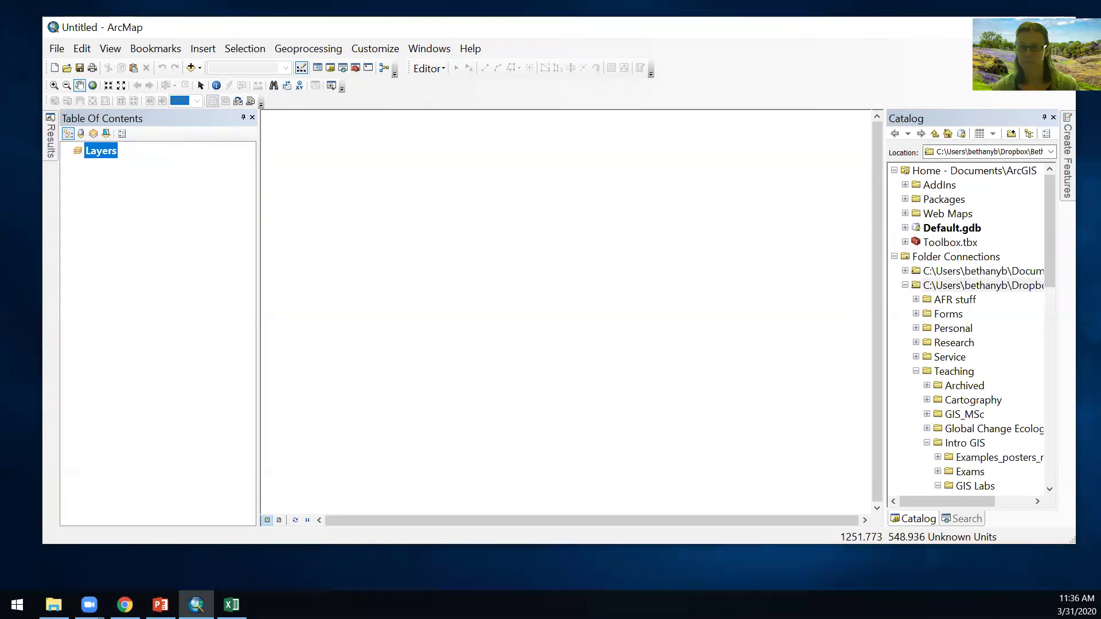
click(1012, 135)
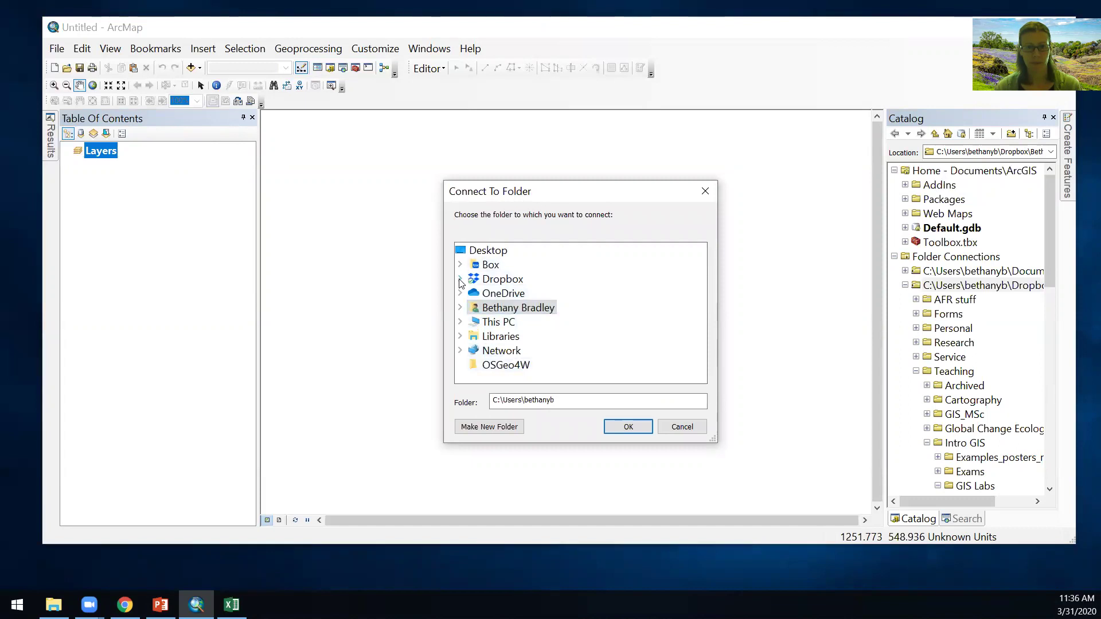
click(487, 250)
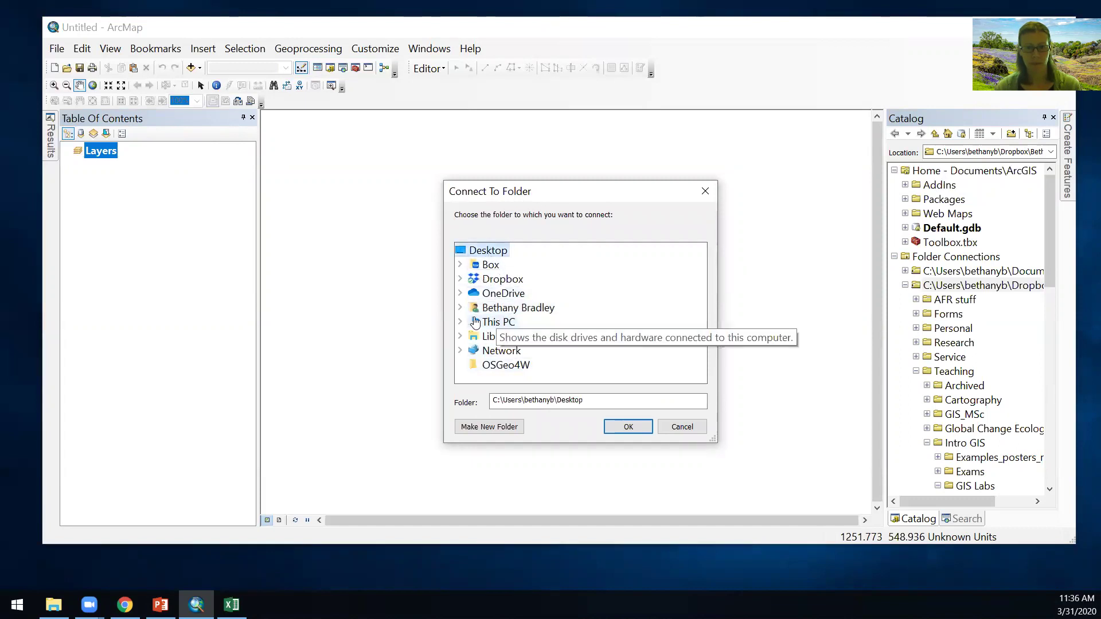
click(460, 308)
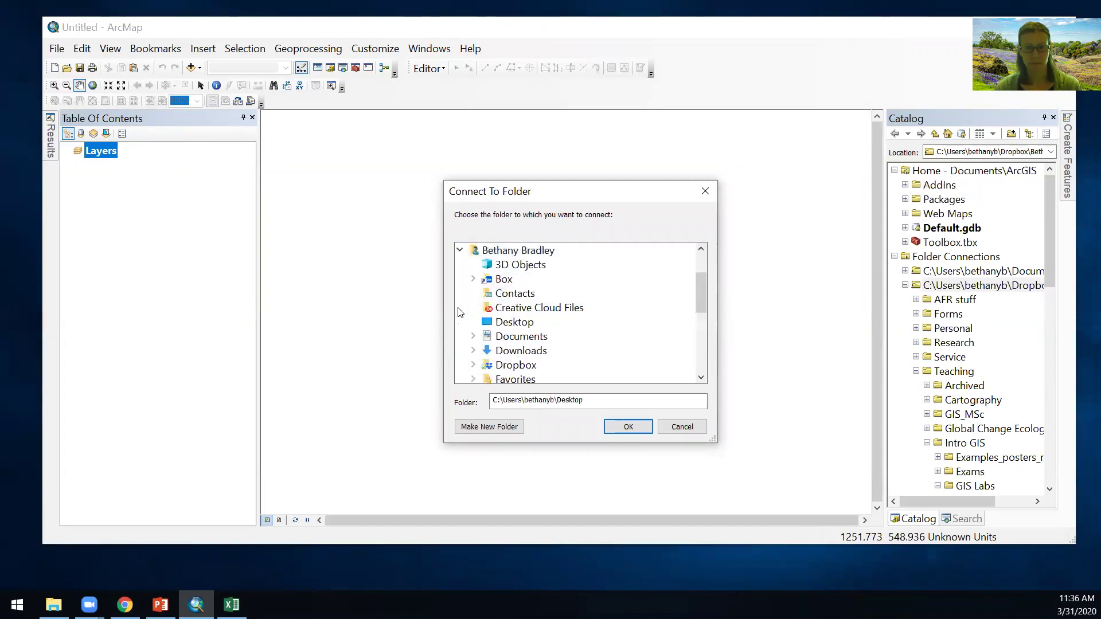
click(510, 351)
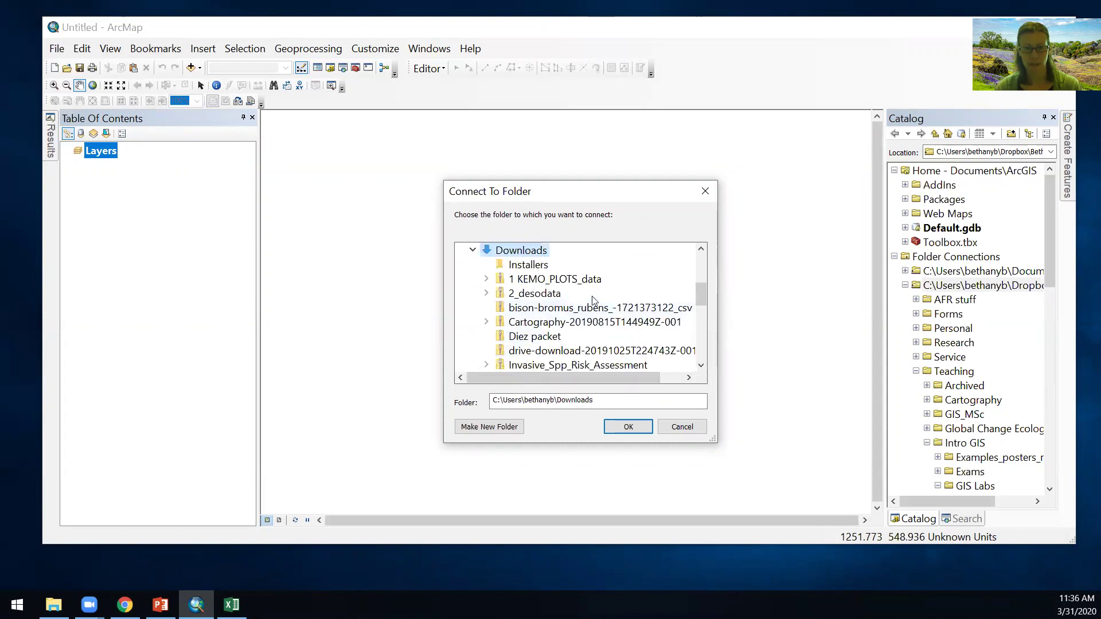
scroll(593, 304, down, 2)
scroll(647, 325, up, 2)
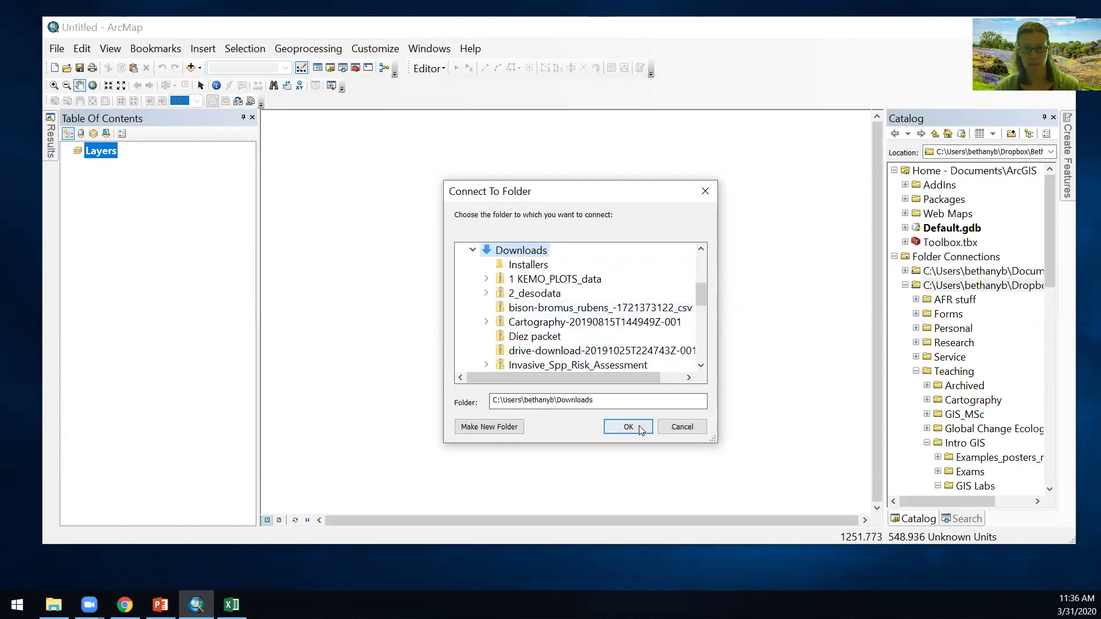
click(628, 427)
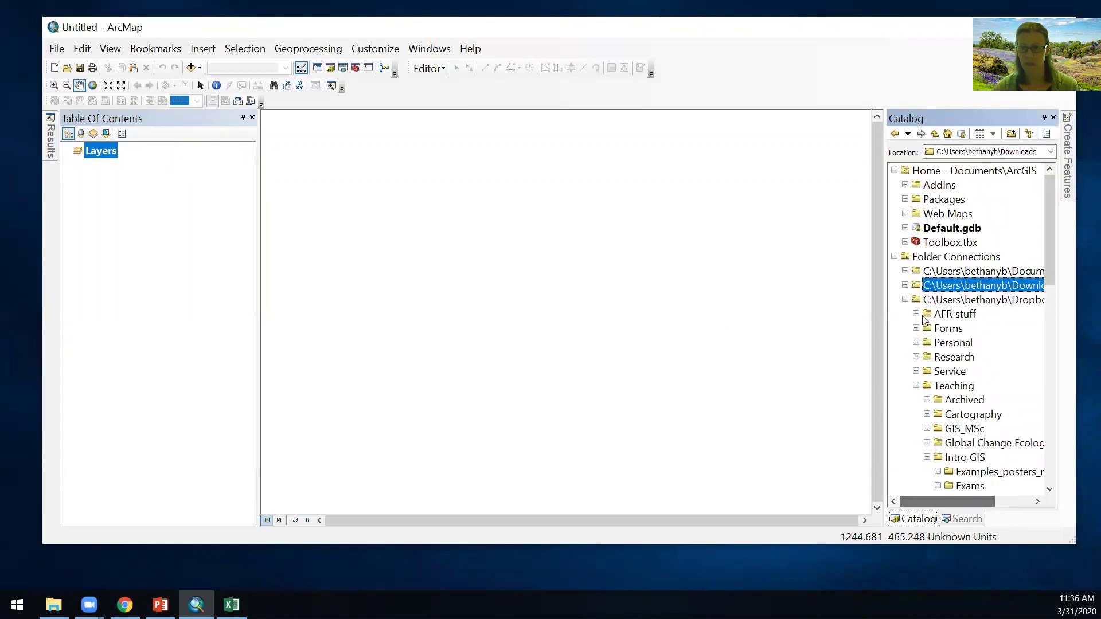
Add kudzu.csv from the connected Downloads folder to the map document
click(906, 285)
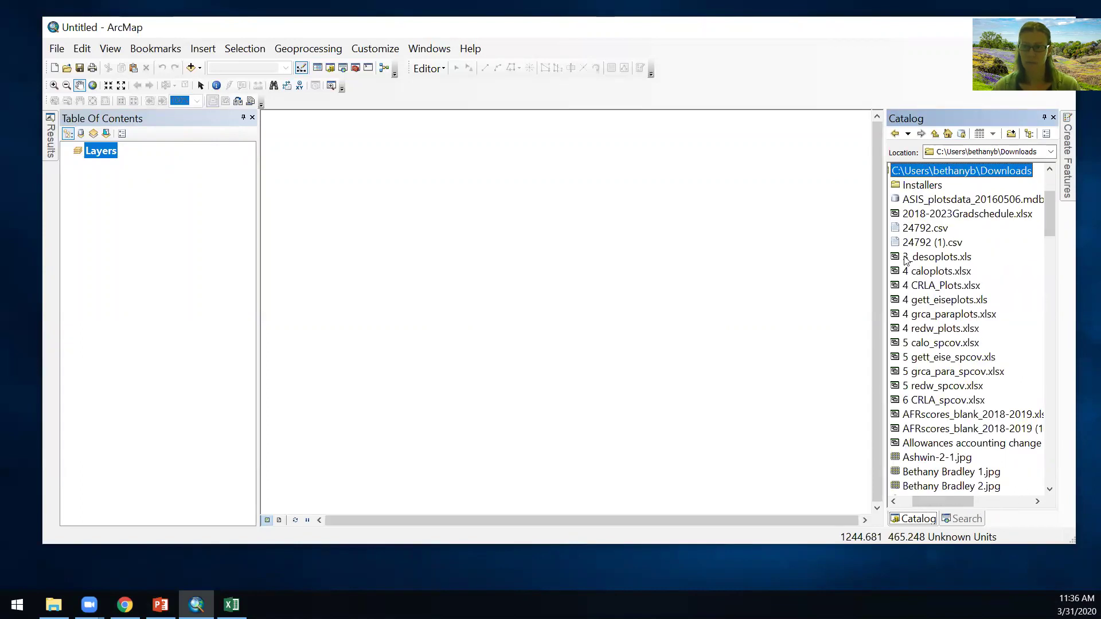
scroll(917, 298, down, 15)
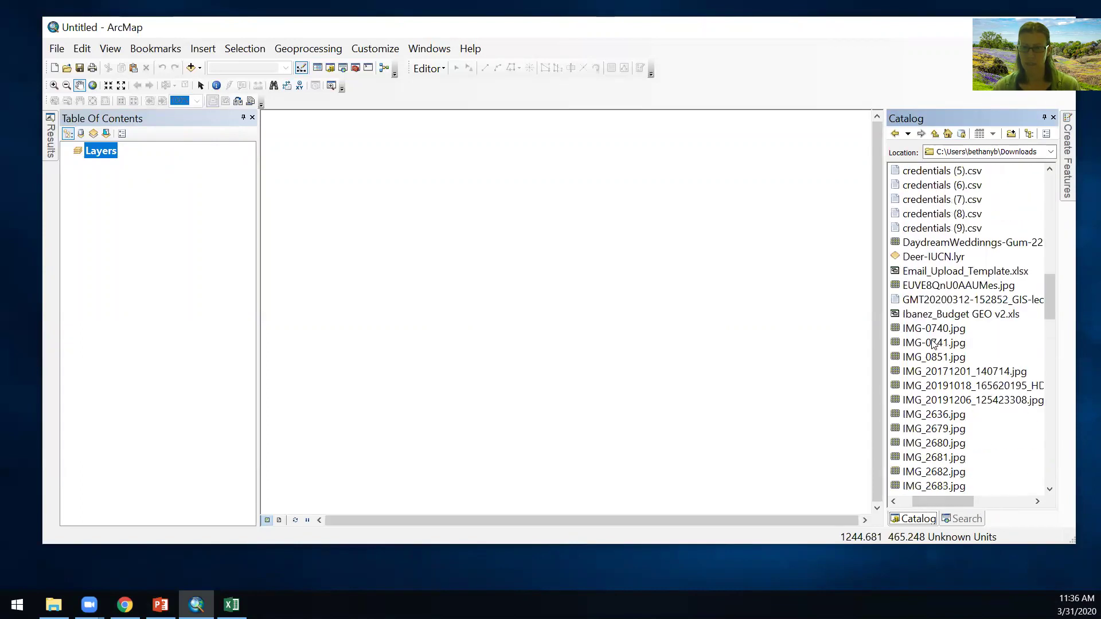
scroll(940, 344, down, 8)
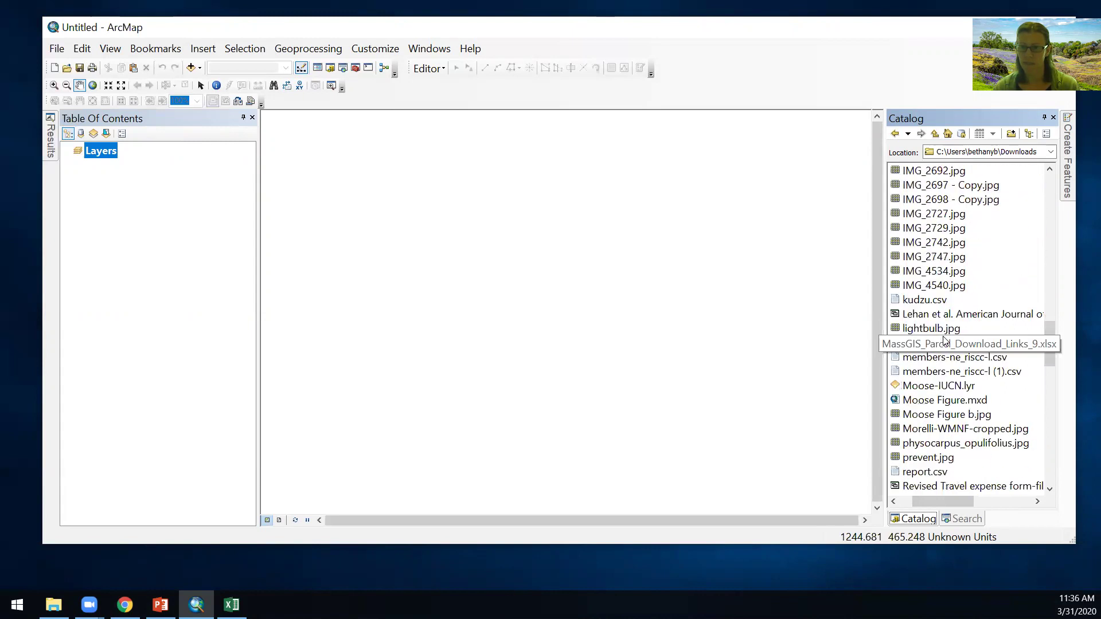
drag(926, 303, 607, 283)
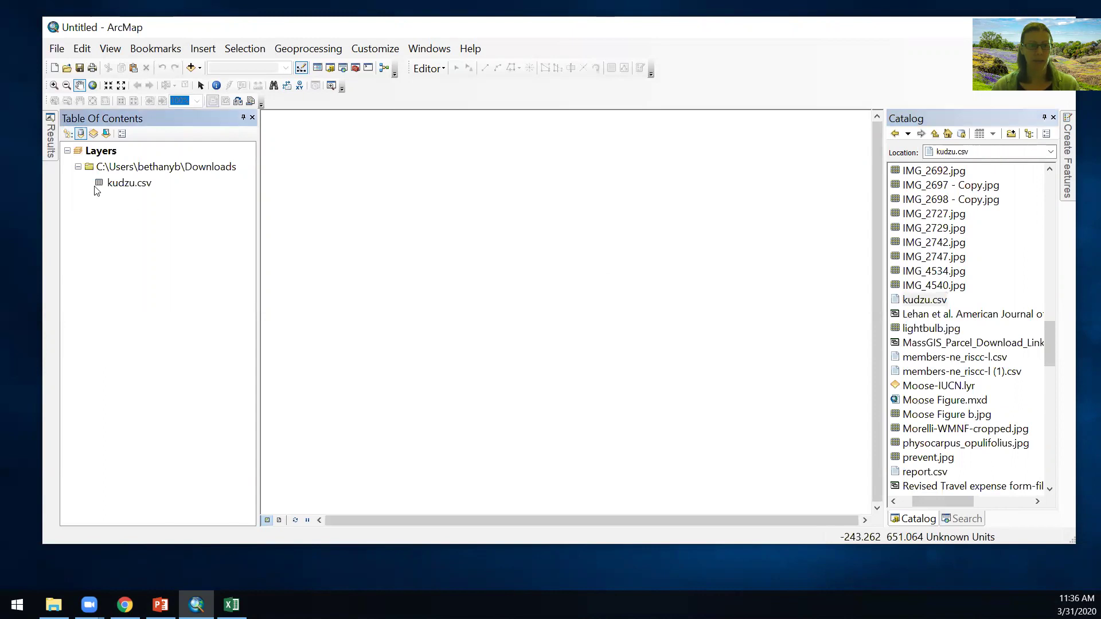
Open the kudzu.csv table to check its Species, Latitude and Longitude fields, and close it again
click(115, 182)
right_click(131, 182)
click(162, 190)
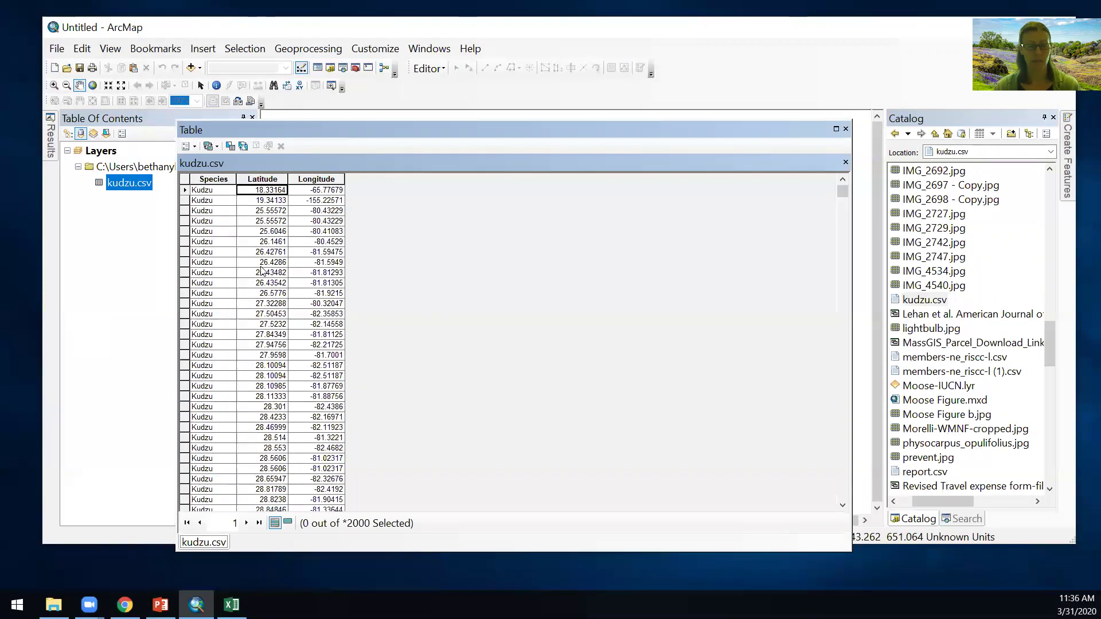
click(845, 130)
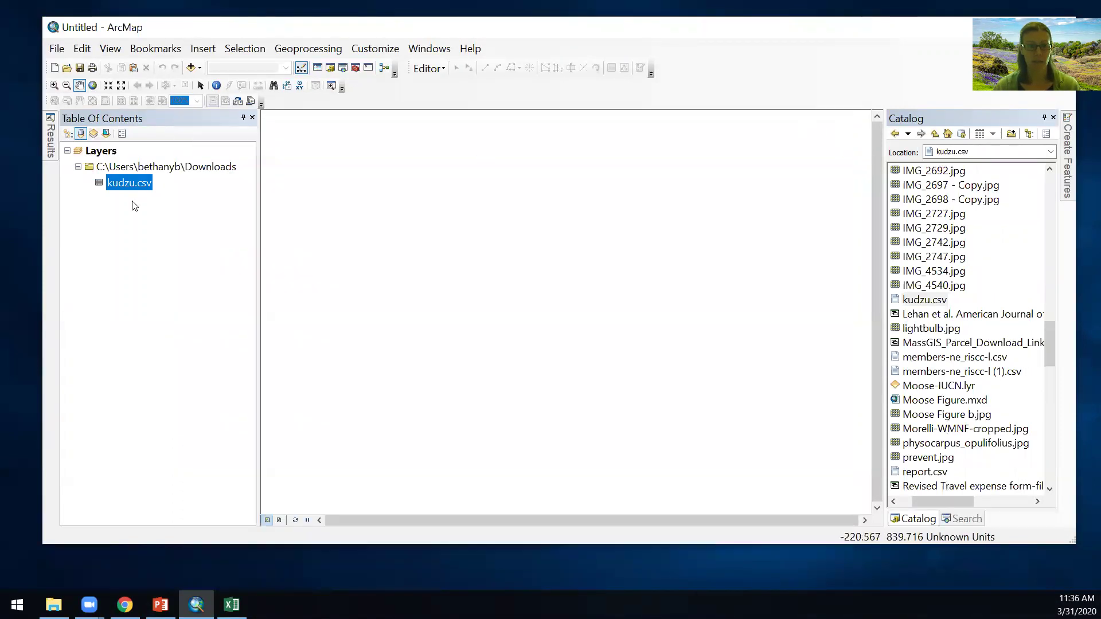
Display kudzu.csv as XY points with Longitude as X, Latitude as Y and WGS 1984 as the coordinate system, accepting the Object-ID notice
right_click(130, 184)
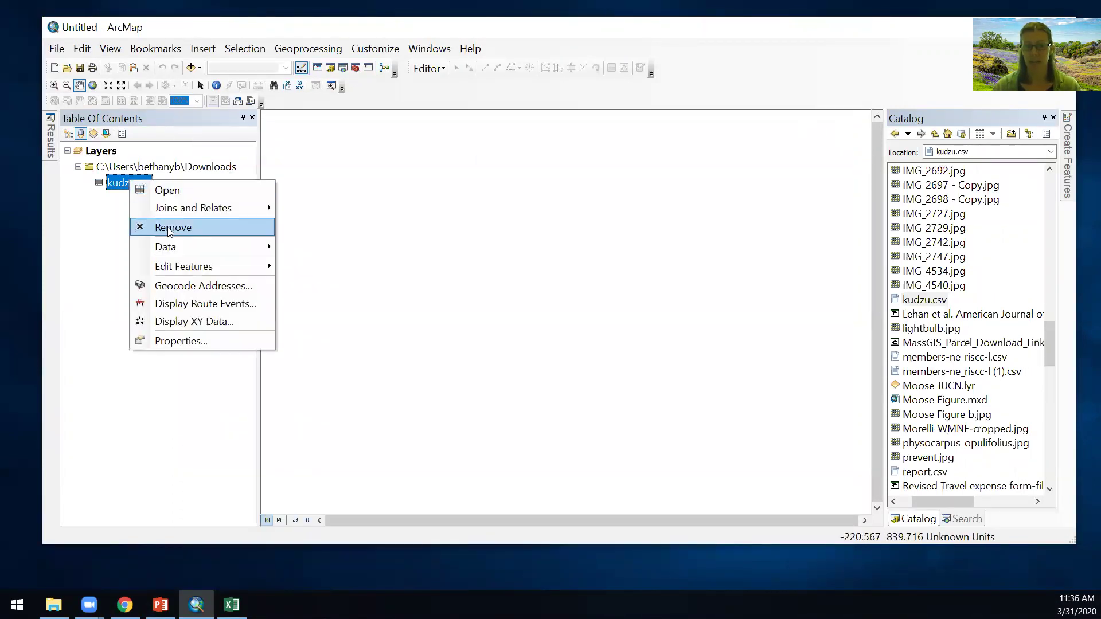
click(187, 321)
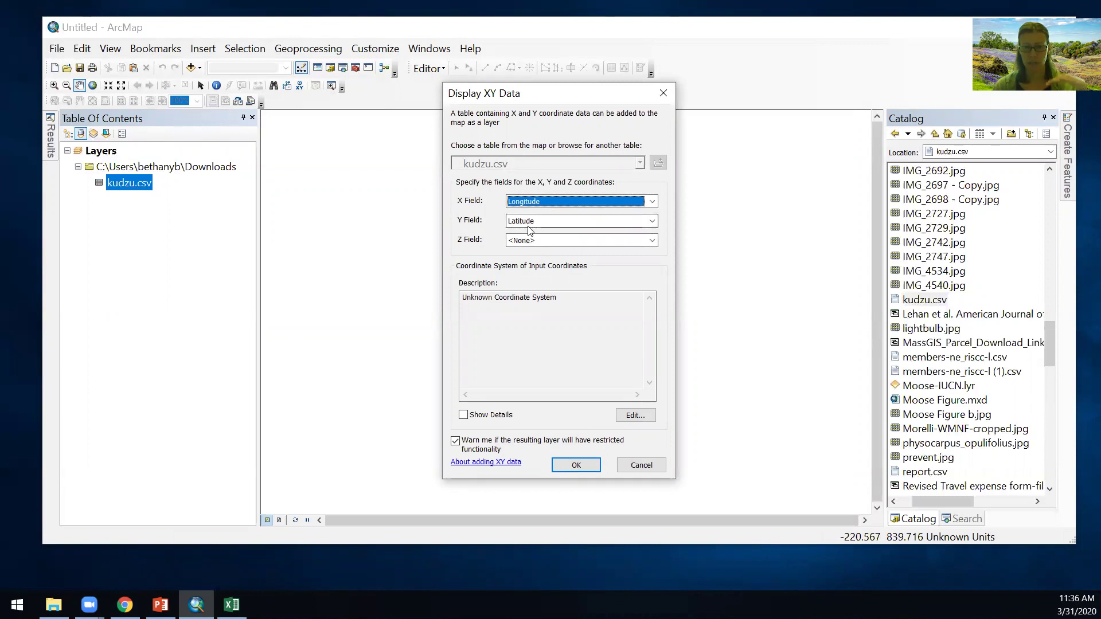
click(635, 415)
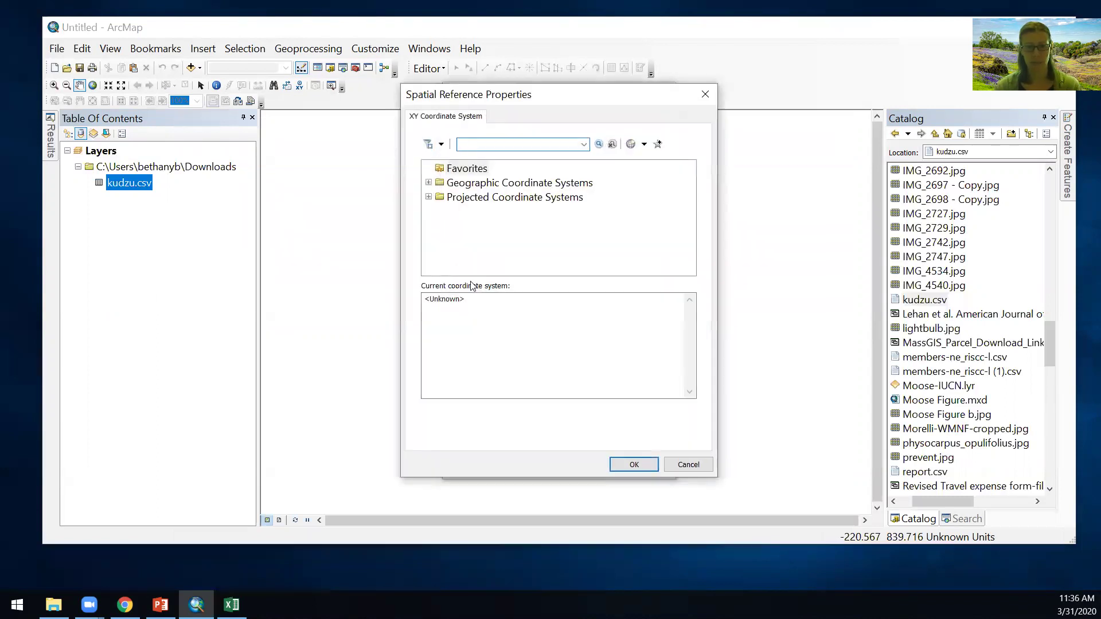
drag(512, 95, 274, 99)
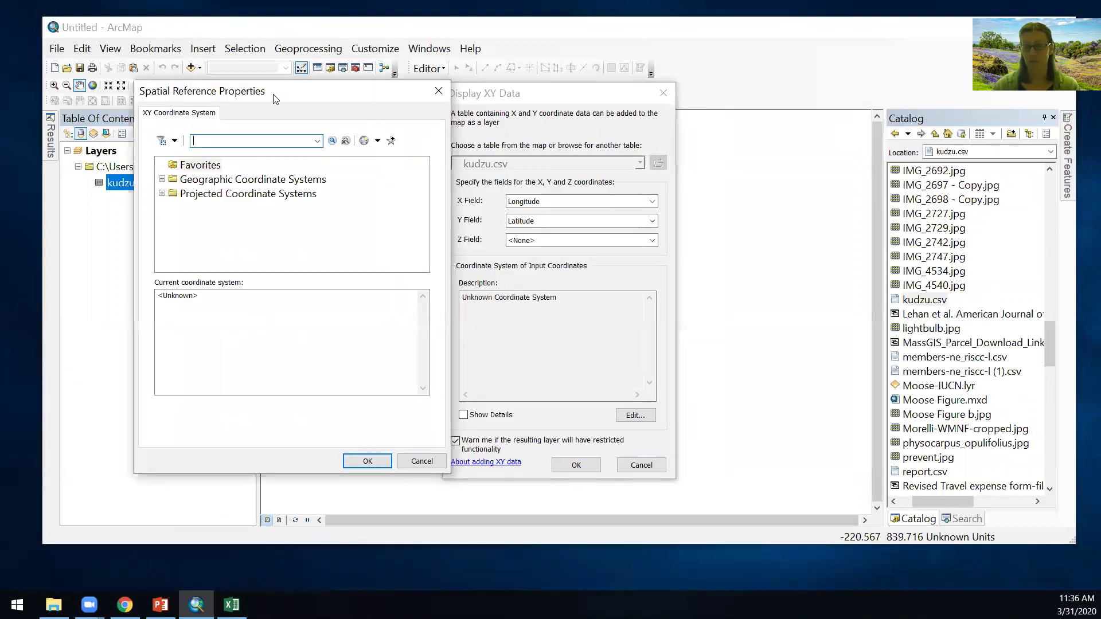
click(163, 180)
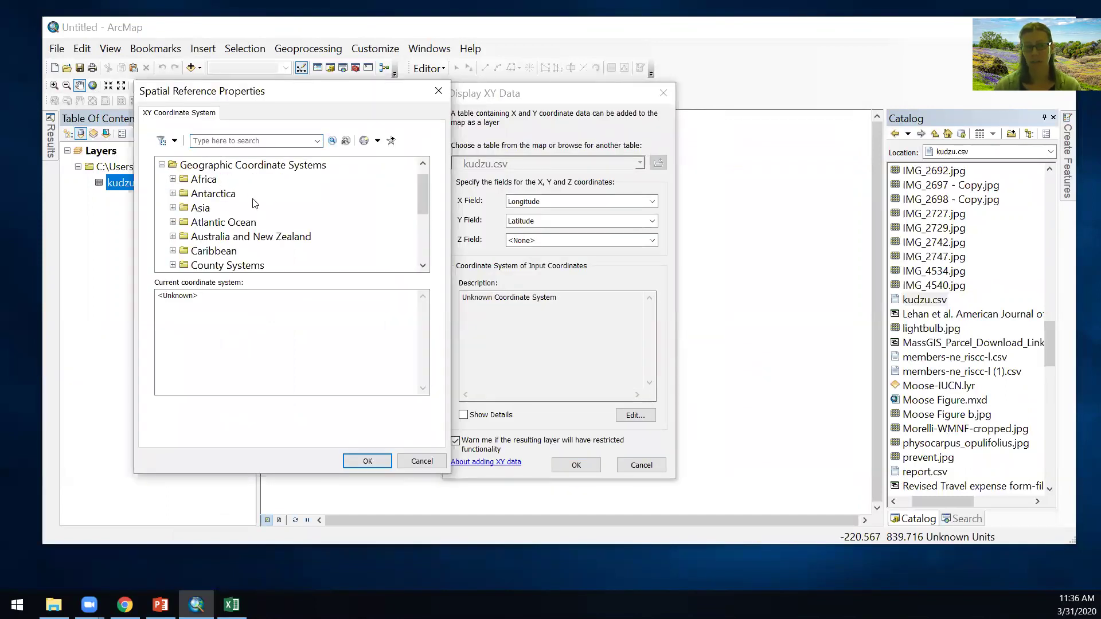
scroll(255, 204, down, 3)
click(172, 252)
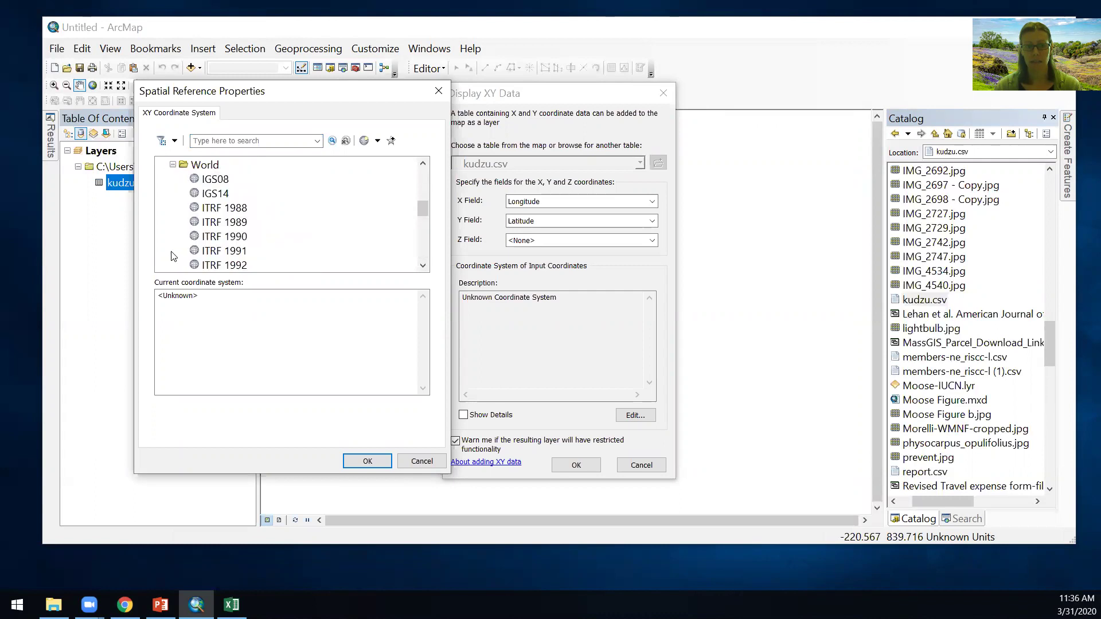
scroll(231, 214, down, 6)
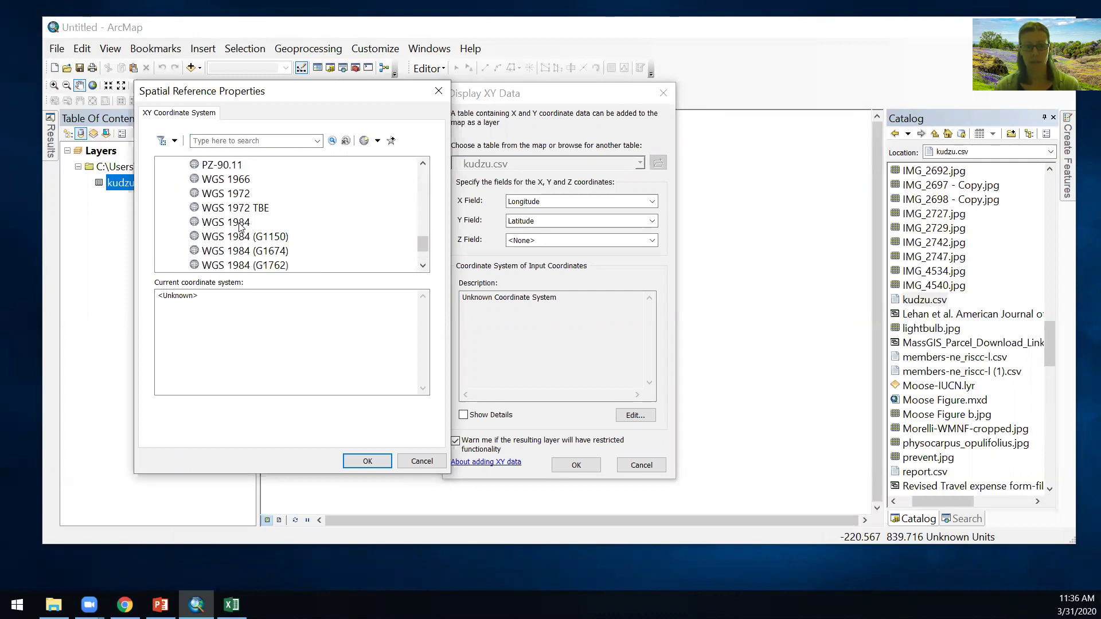
click(240, 223)
click(367, 461)
click(575, 465)
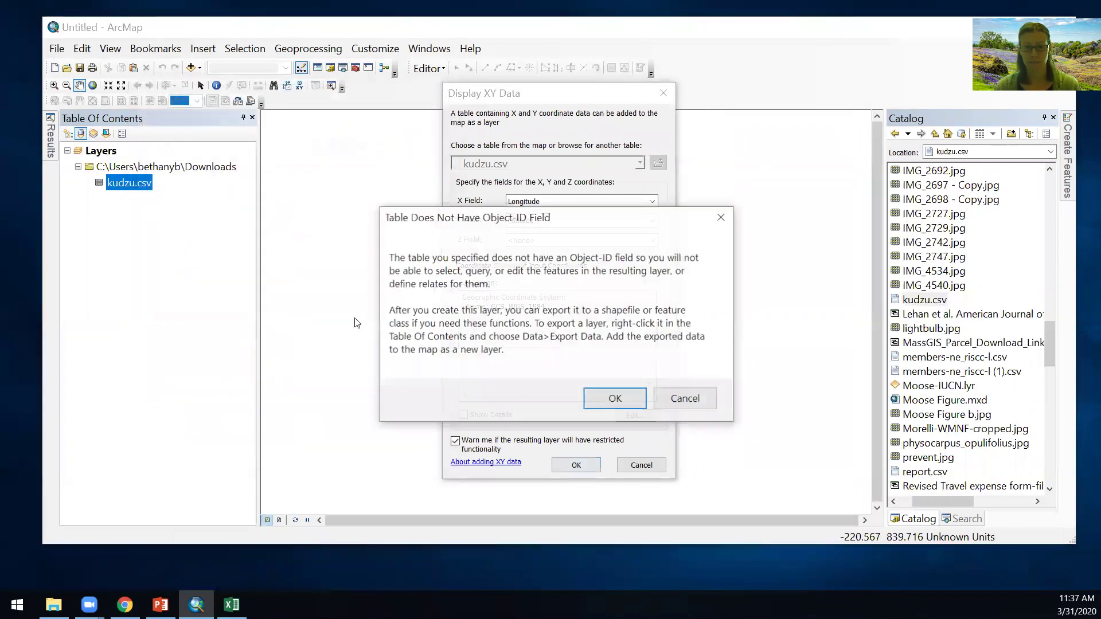
click(607, 399)
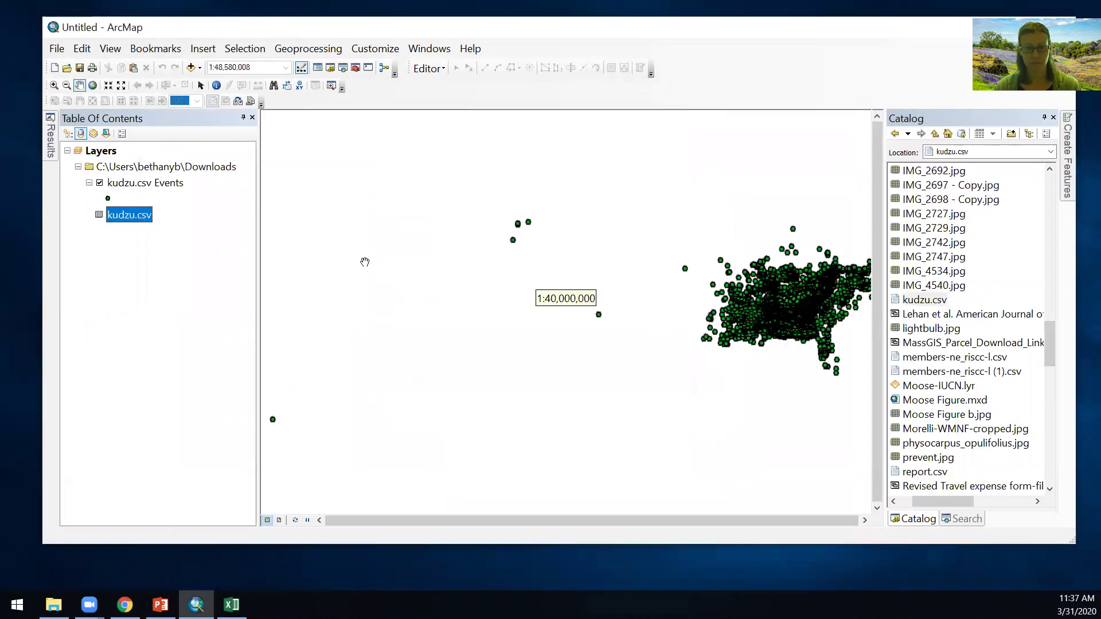
Set up a data export of the kudzu.csv Events layer with Shapefile as the output type in the Temp folder
drag(641, 520, 679, 521)
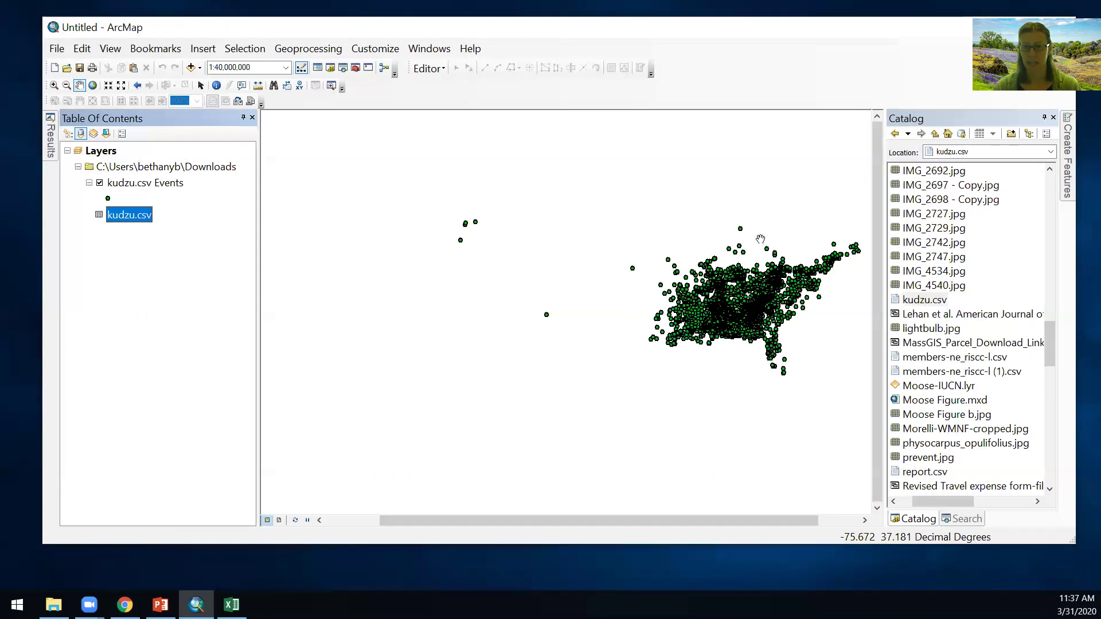
click(136, 185)
right_click(137, 185)
mouse_move(213, 454)
click(419, 473)
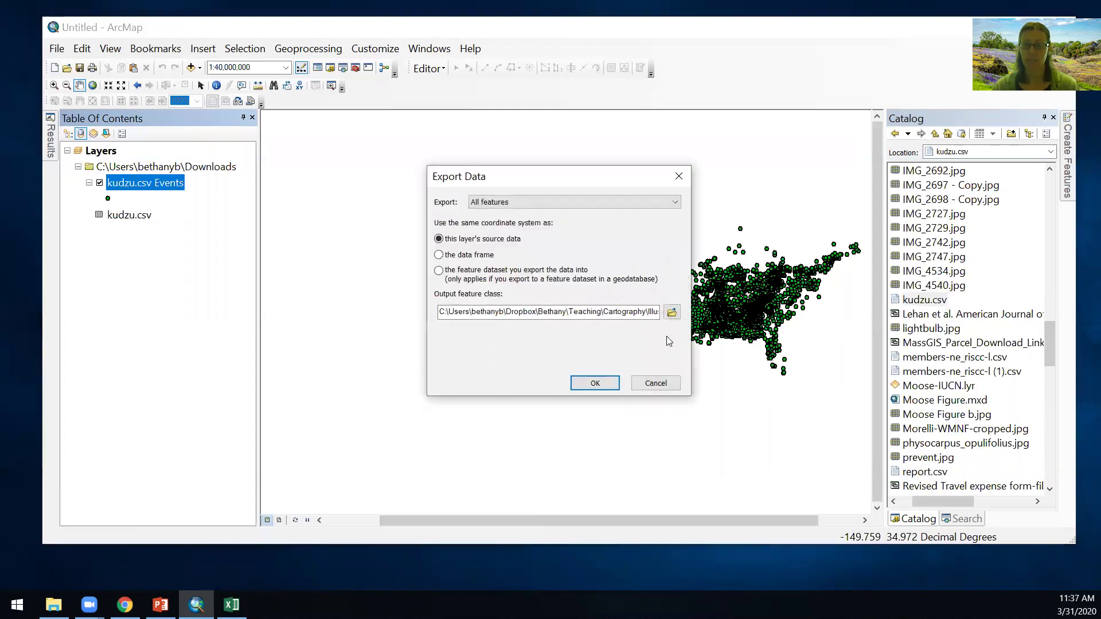
click(672, 312)
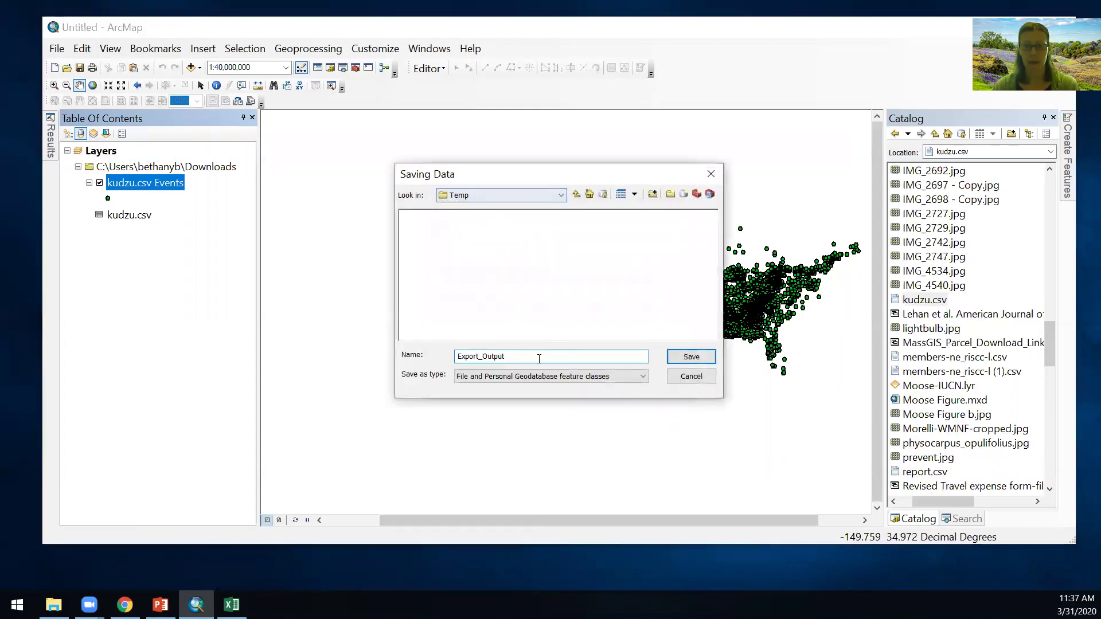
click(578, 380)
click(568, 405)
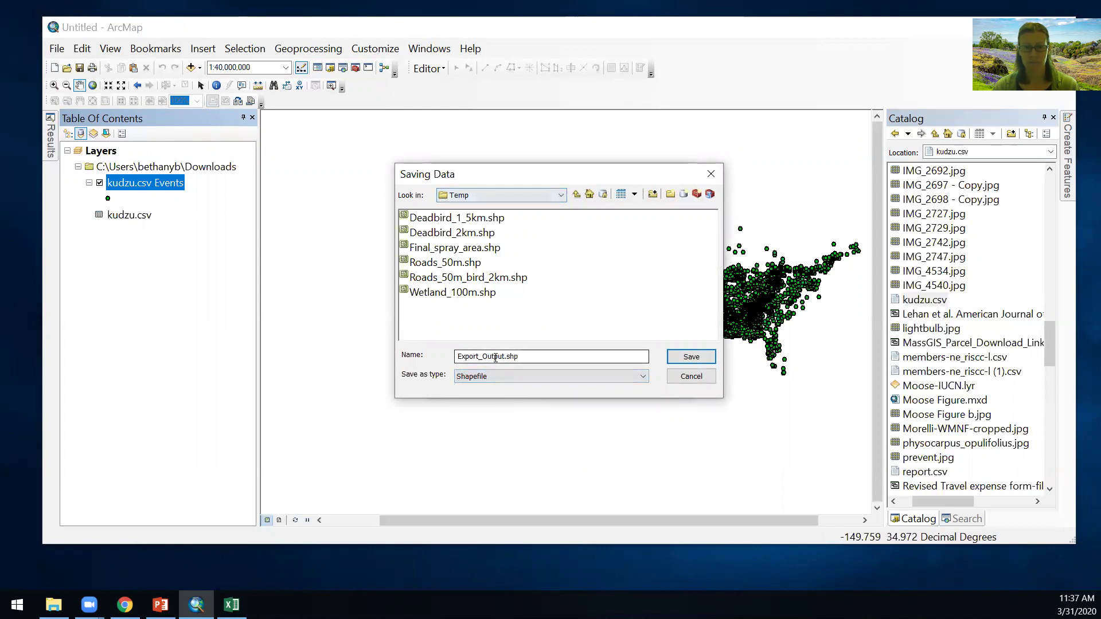
Name the output kudzu.shp, run the export and add the exported shapefile to the map
drag(504, 355, 453, 357)
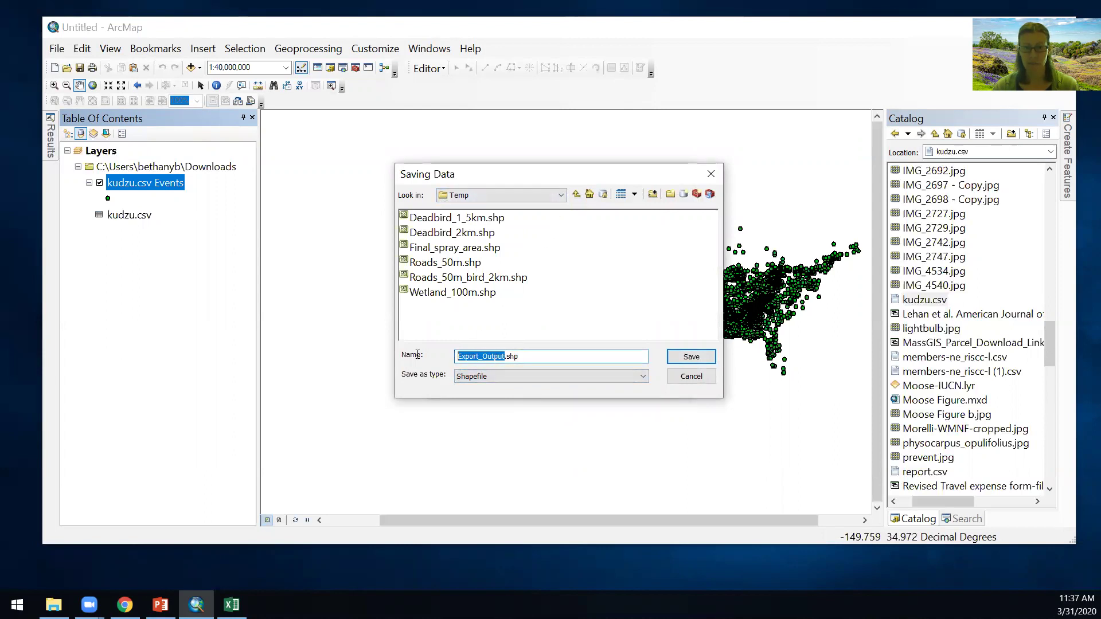
text(kudzuy)
key(Return)
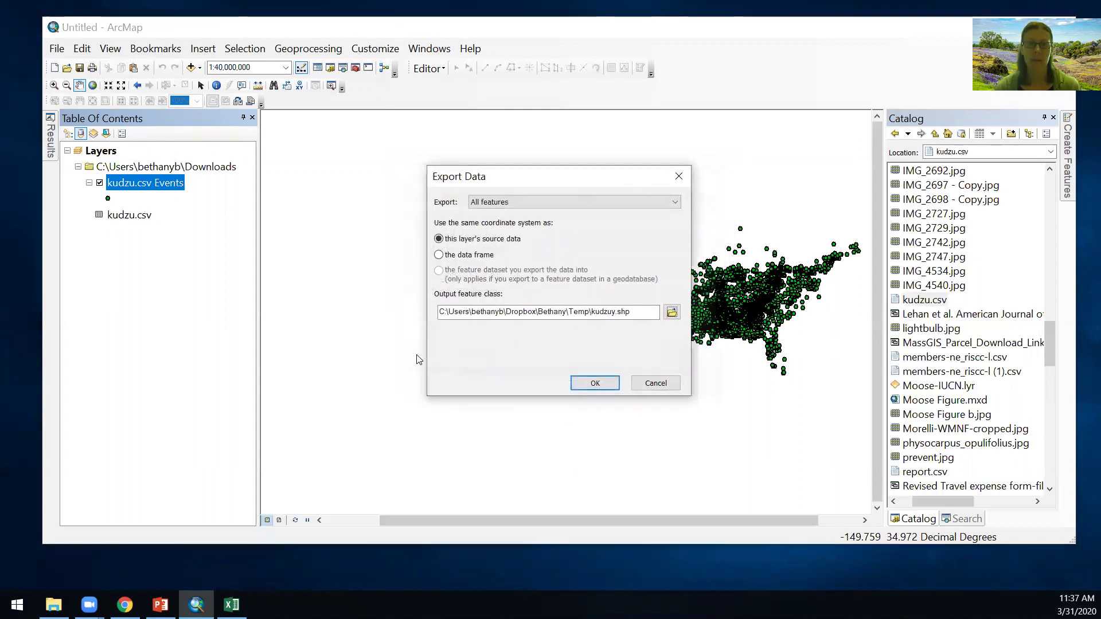
click(613, 313)
key(BackSpace)
key(Return)
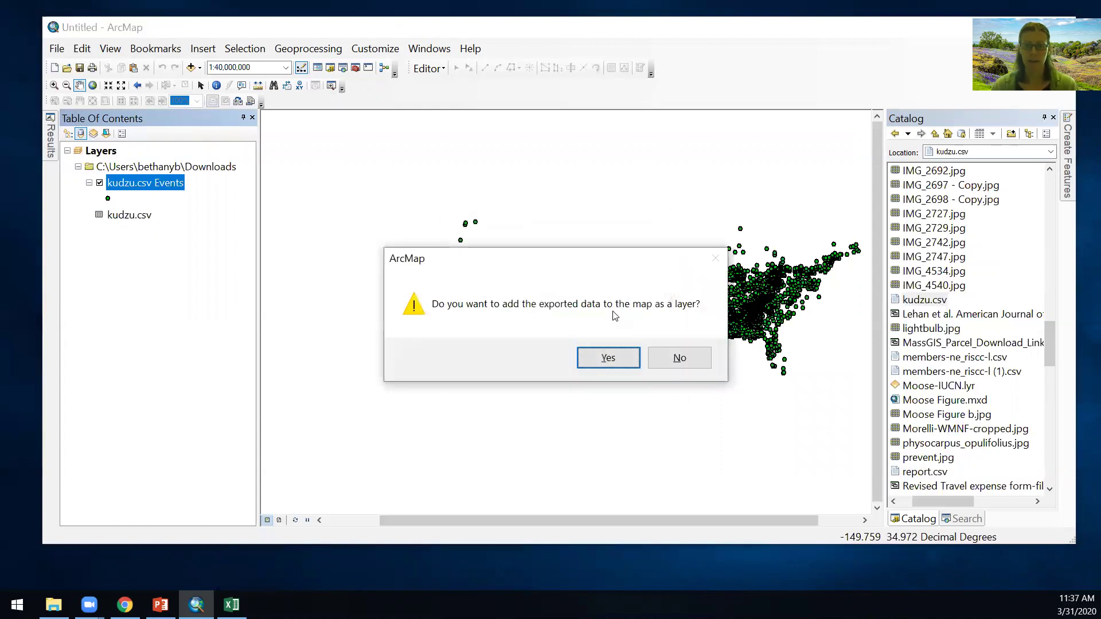
click(608, 356)
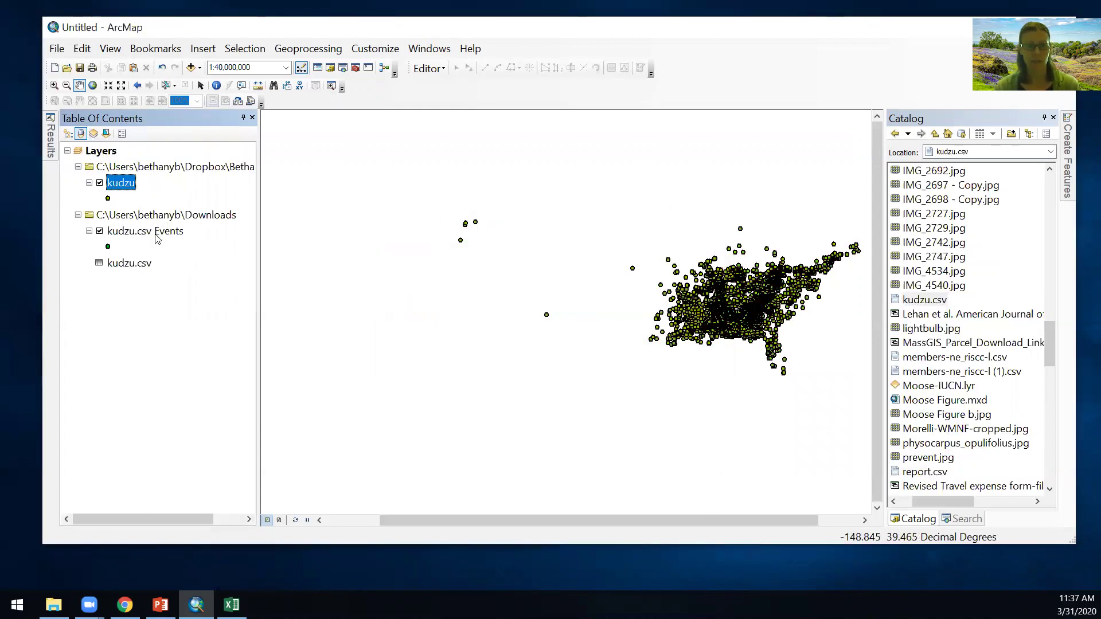
Remove the kudzu.csv Events layer and the kudzu.csv table from the map document
right_click(131, 230)
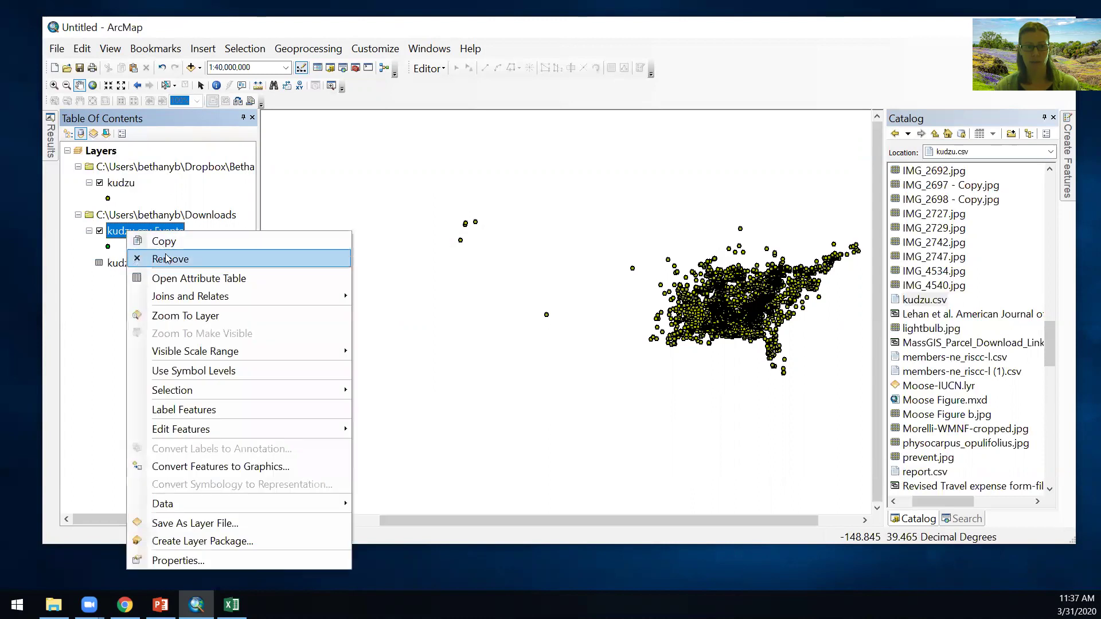
click(151, 257)
right_click(136, 236)
click(149, 283)
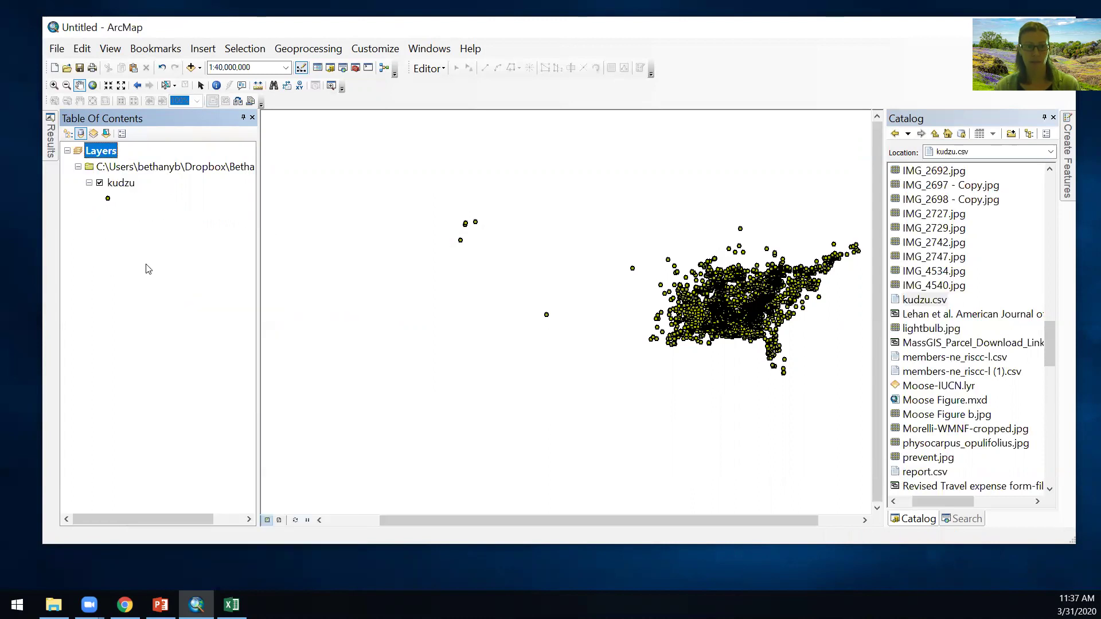
Add the annual_ppt and jan_avg_tmin rasters from the Lab8 folder to the map, dismissing the geographic coordinate system warnings
drag(969, 502, 956, 503)
scroll(926, 292, up, 15)
scroll(927, 292, up, 3)
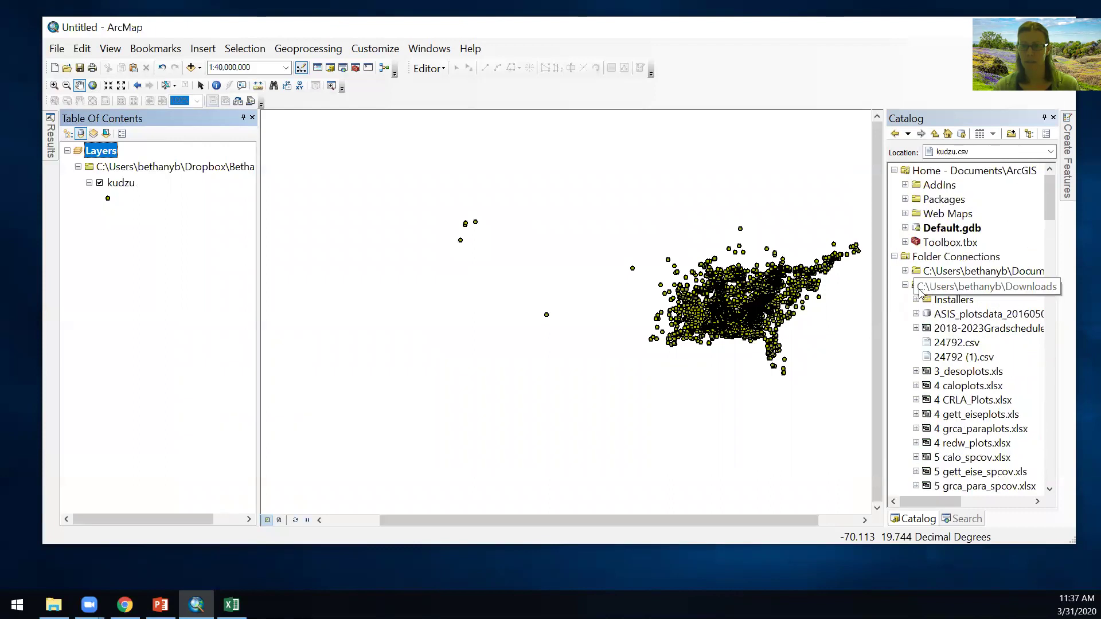
click(907, 285)
scroll(978, 343, down, 4)
scroll(978, 342, down, 5)
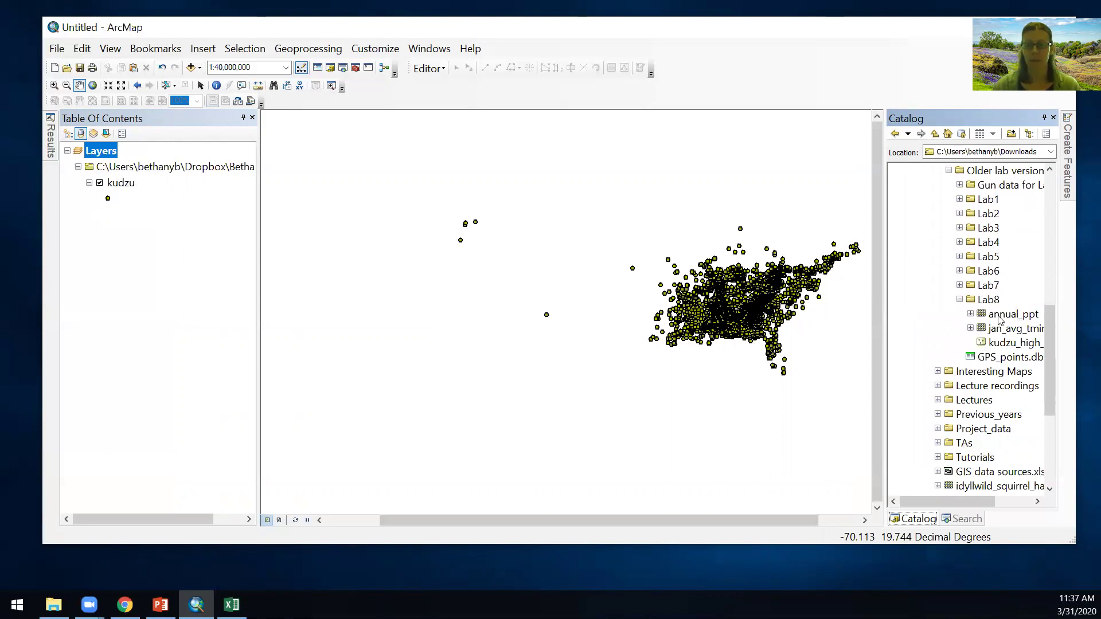
drag(1005, 317, 630, 324)
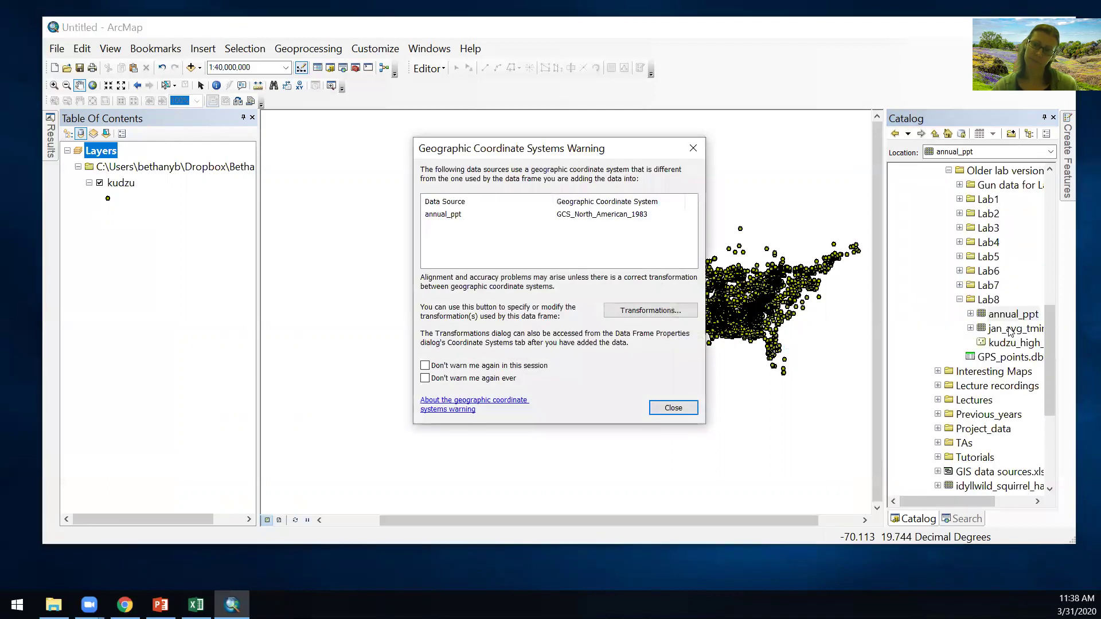
click(673, 408)
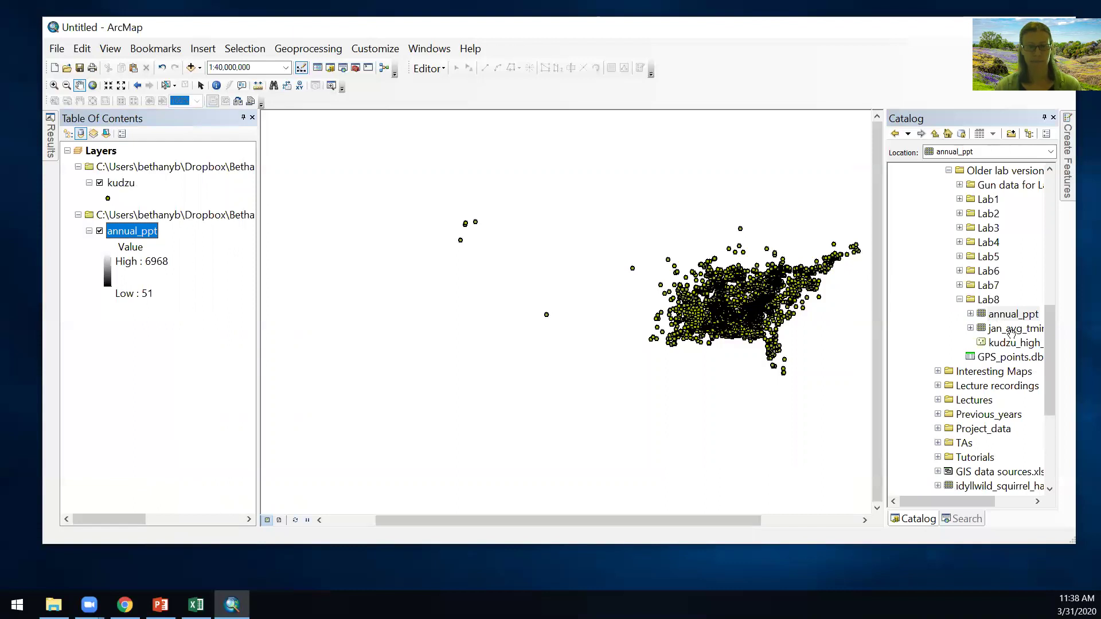
drag(1018, 333, 535, 333)
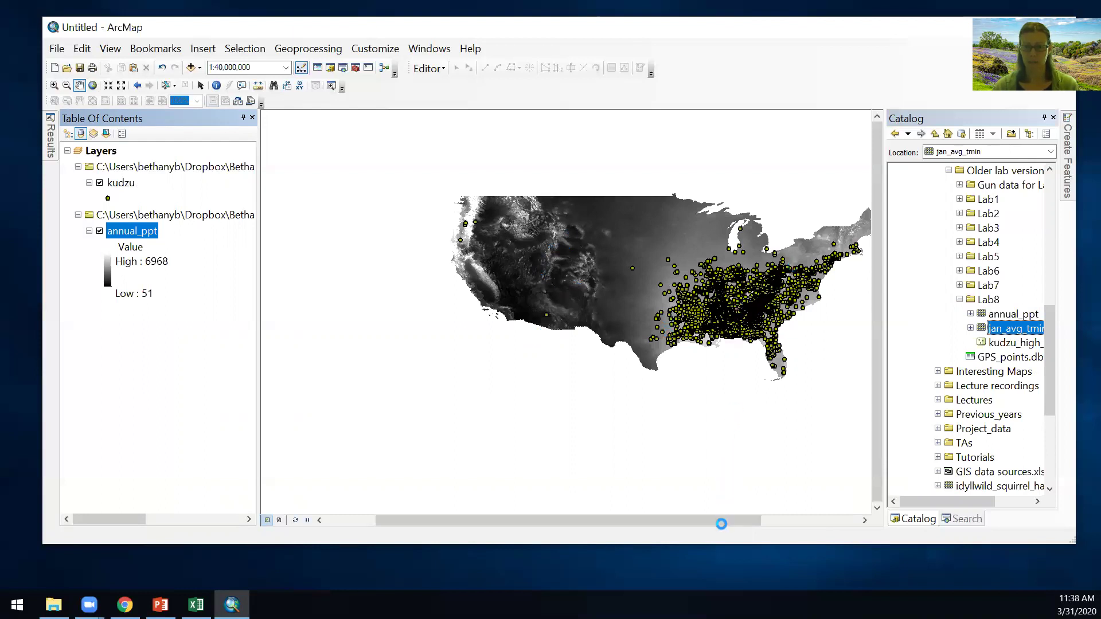
click(669, 406)
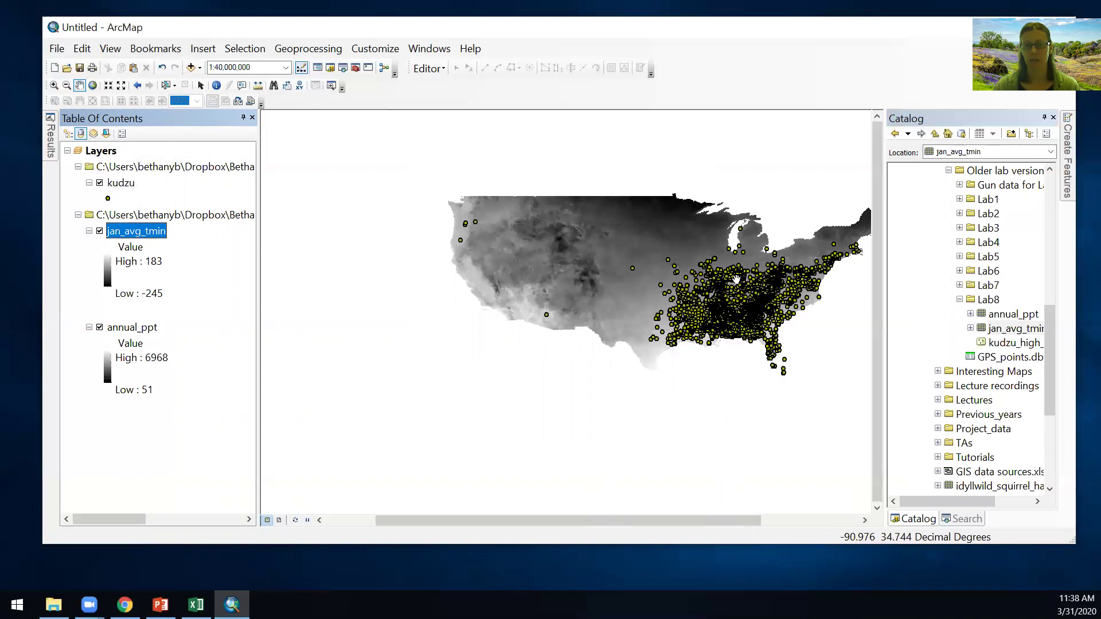
Select the kudzu points over the contiguous United States with a rectangle, leaving out the outlying point to the southeast
drag(755, 304, 632, 304)
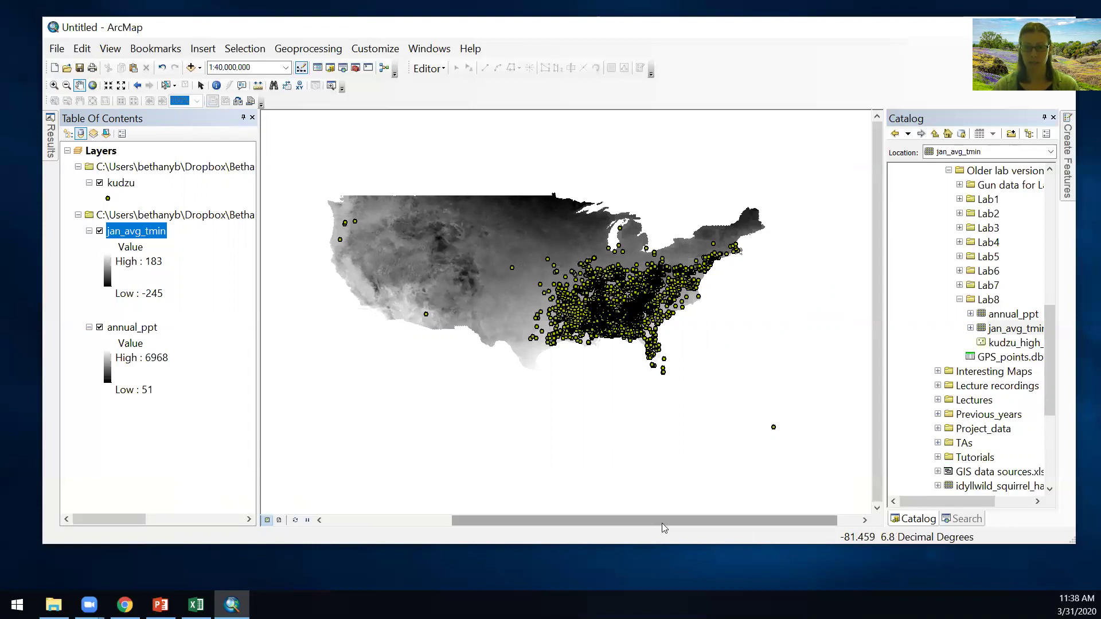
mouse_move(660, 522)
mouse_down()
mouse_move(495, 512)
mouse_move(481, 499)
mouse_move(662, 523)
mouse_up()
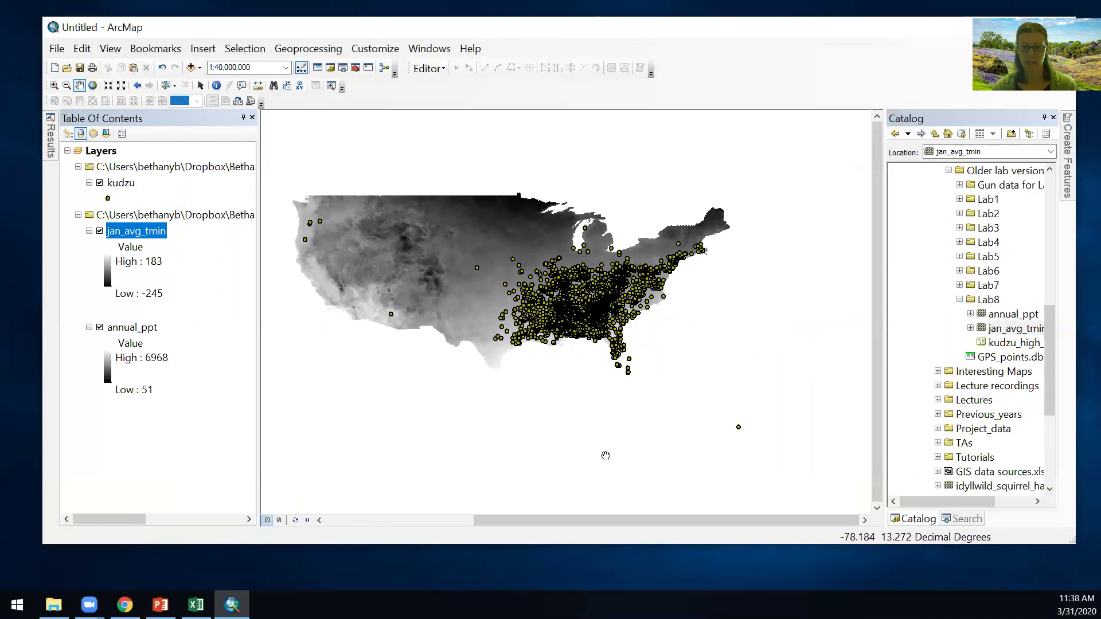
click(166, 86)
drag(341, 223, 703, 369)
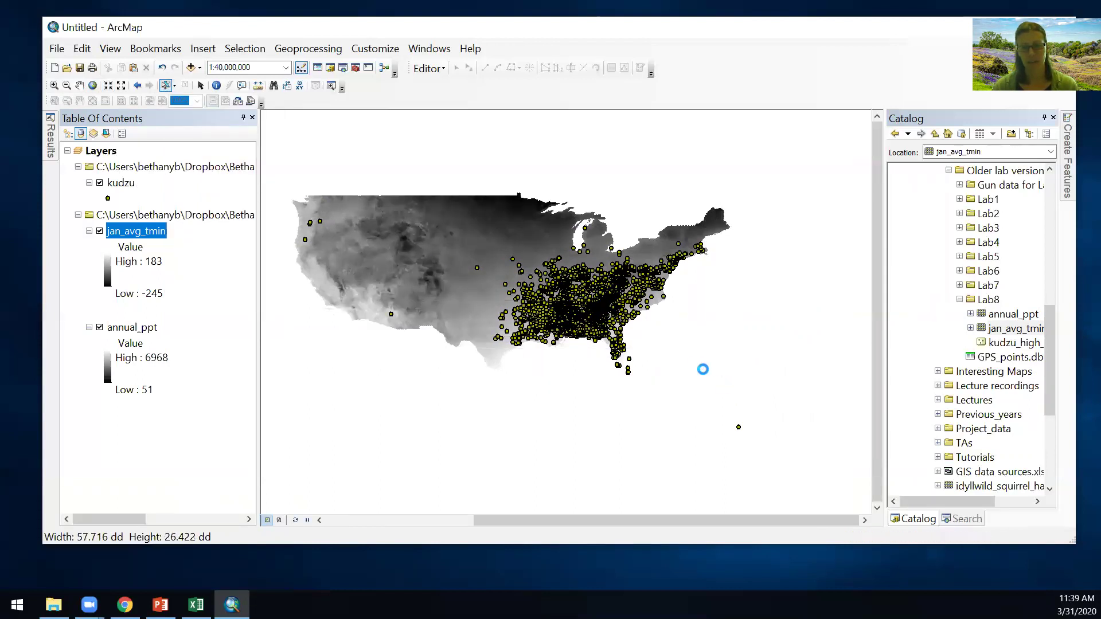
Export the selected kudzu features to the Temp folder as a shapefile named kudzu_US.shp, keeping the layer's source coordinate system
right_click(116, 187)
mouse_move(189, 456)
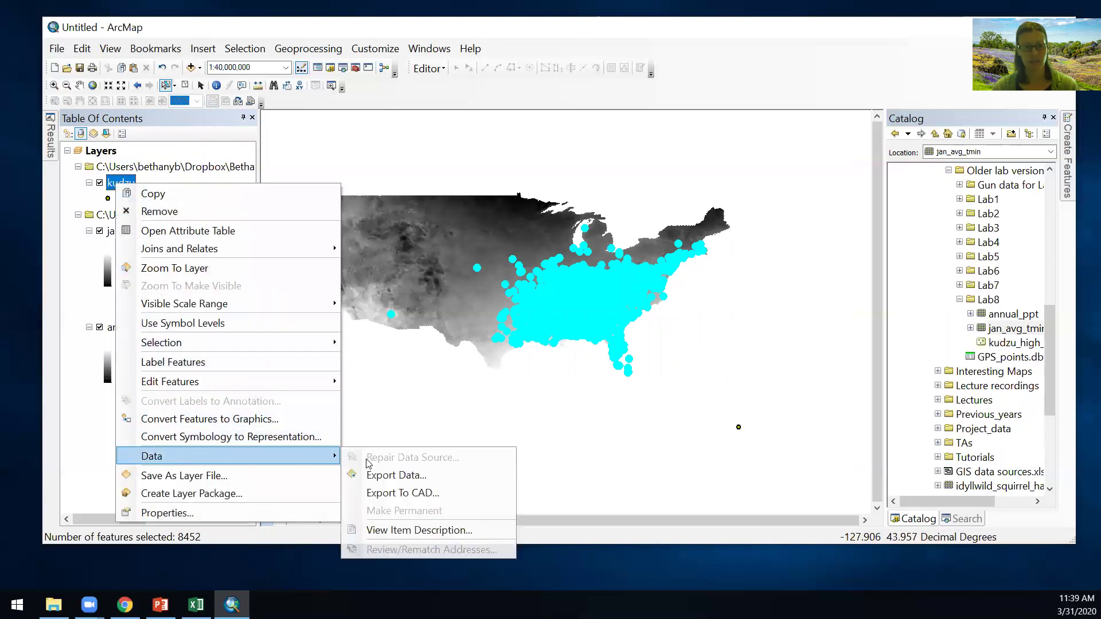
click(407, 481)
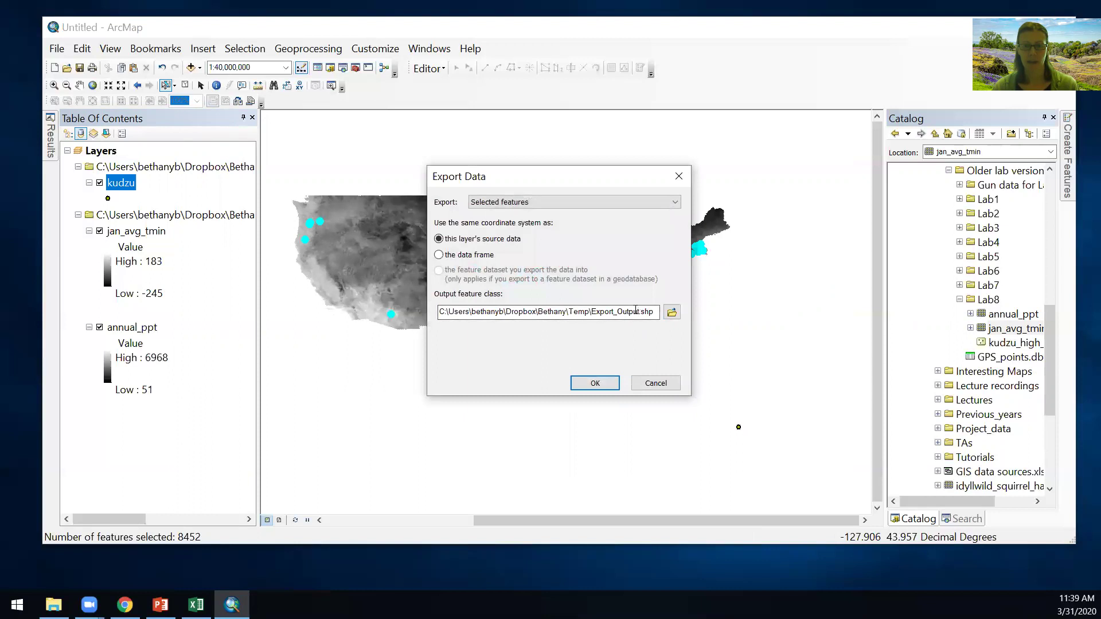
drag(638, 312, 597, 313)
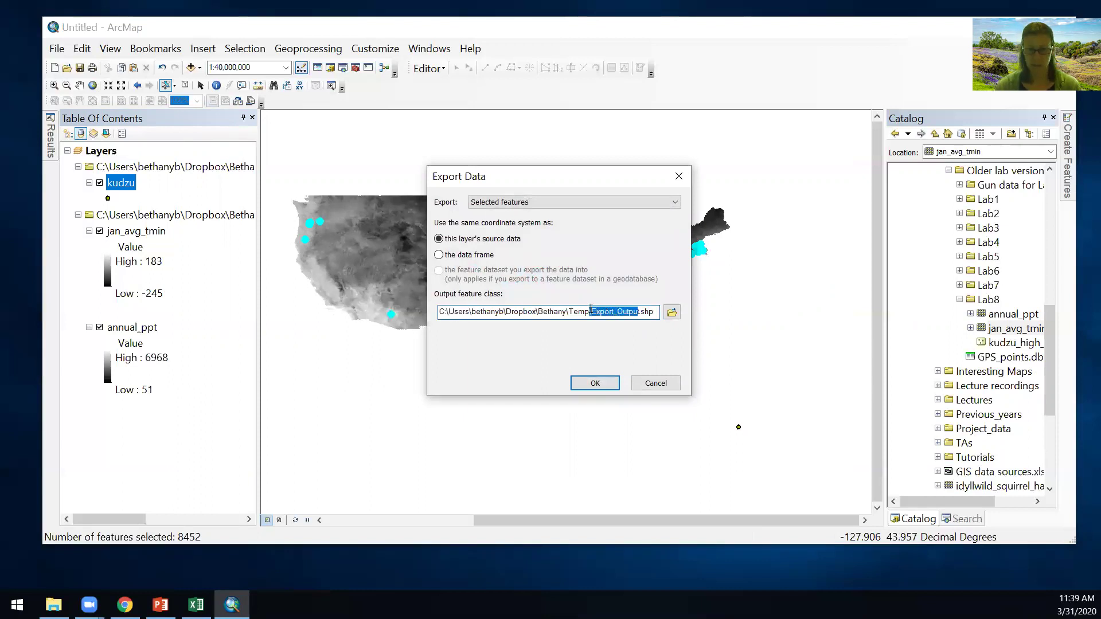
key(Right)
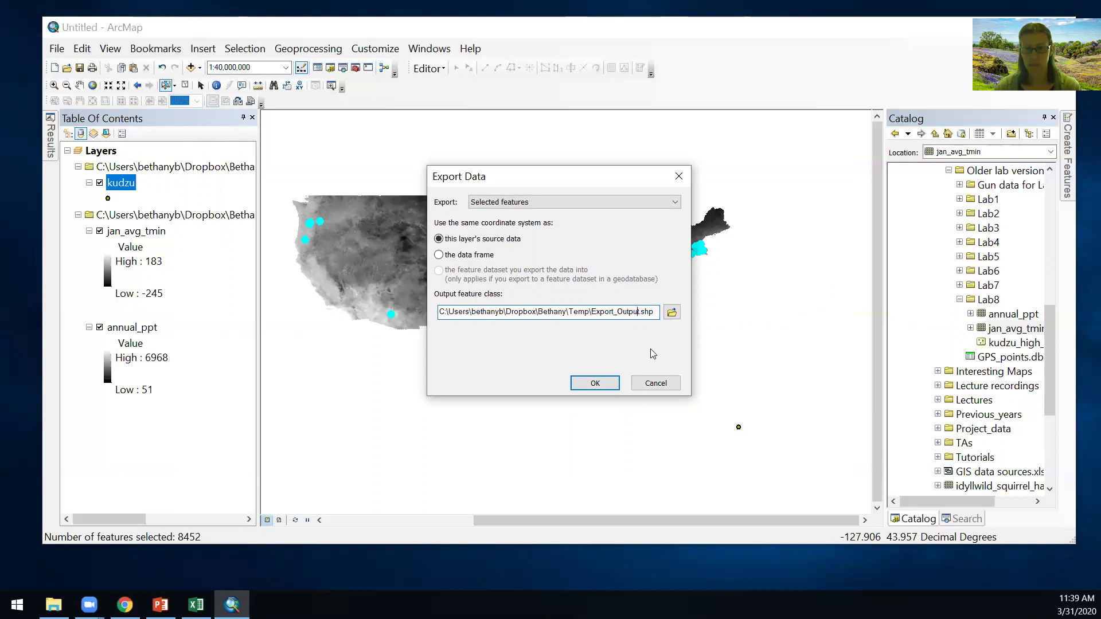
key(BackSpace)
key(BackSpace)
key(BackSpace)
key(BackSpace)
key(BackSpace)
key(BackSpace)
key(BackSpace)
key(BackSpace)
key(BackSpace)
key(BackSpace)
key(BackSpace)
key(BackSpace)
key(BackSpace)
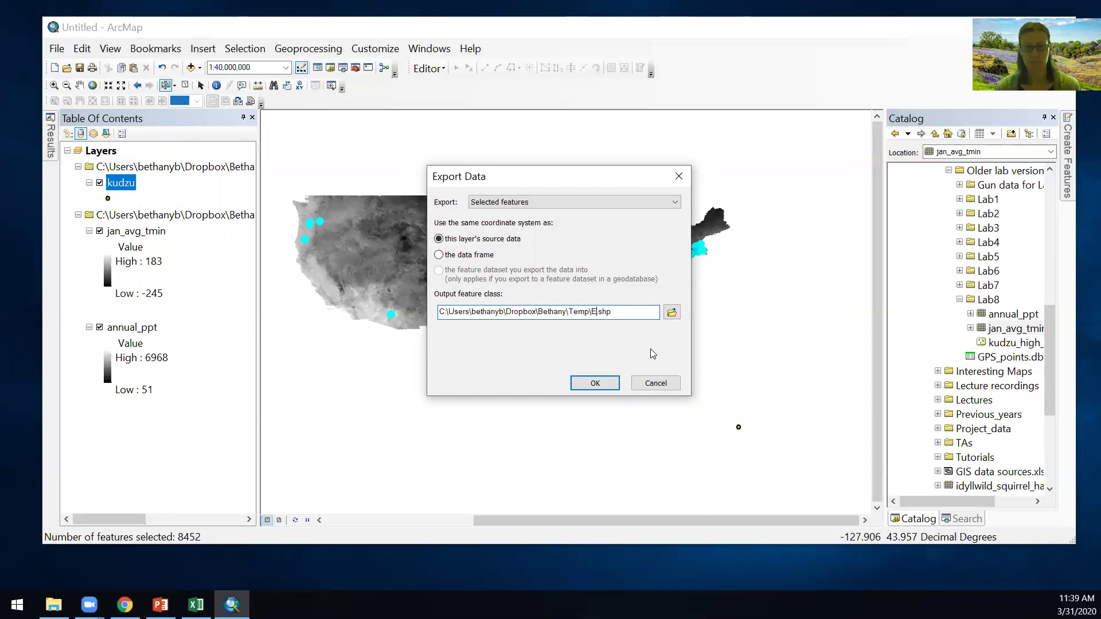
text(kudzu_)
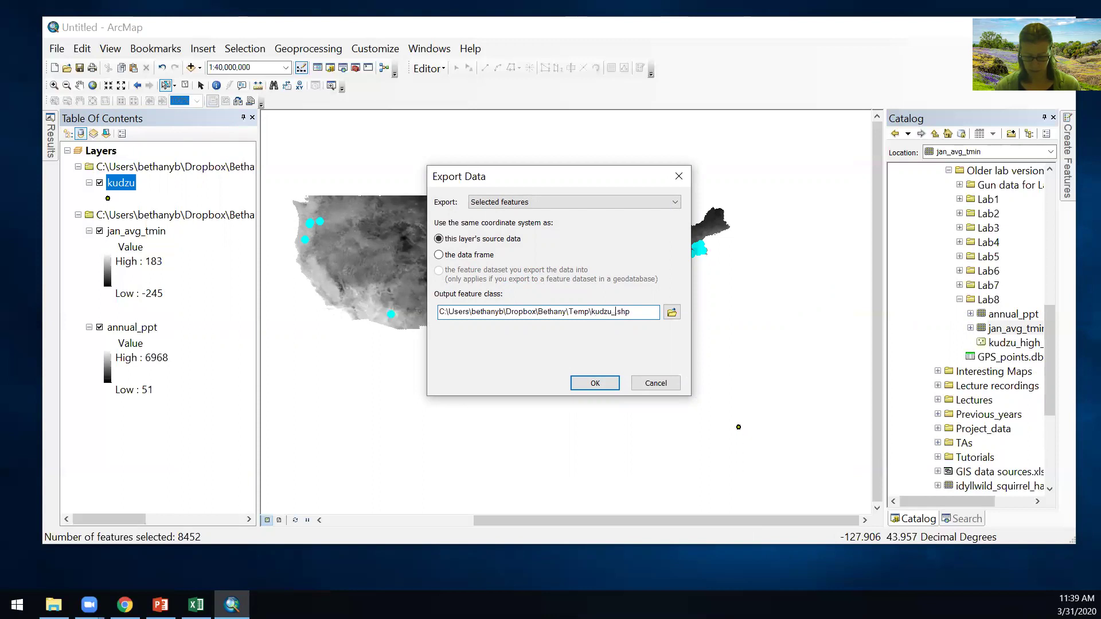
text(US)
key(Return)
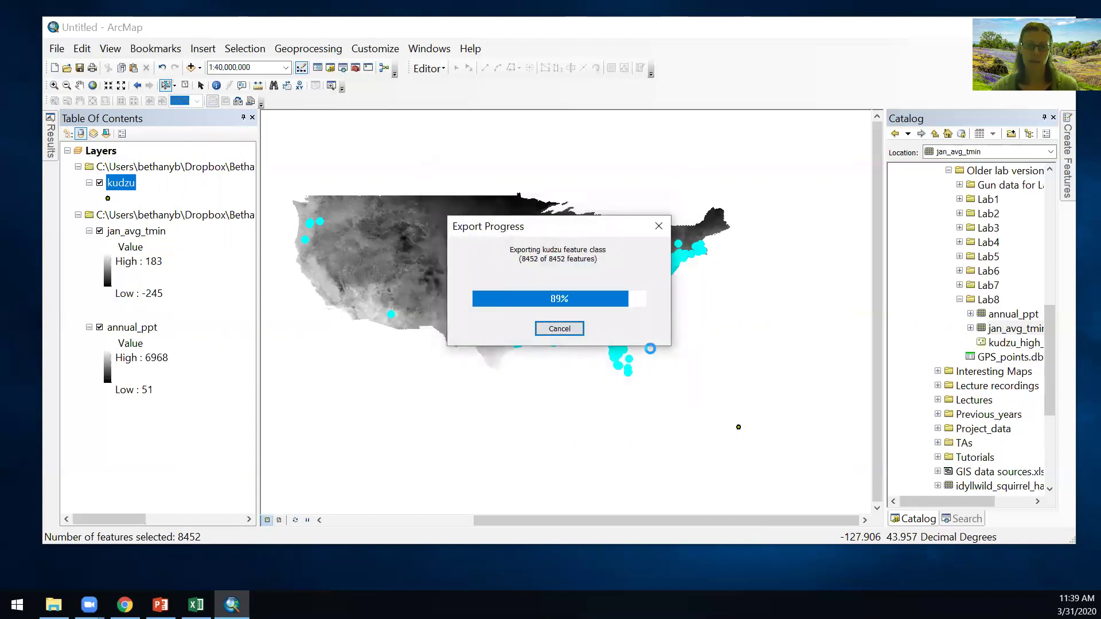
Add the exported kudzu_L48 shapefile to the map and remove the original kudzu layer
click(593, 356)
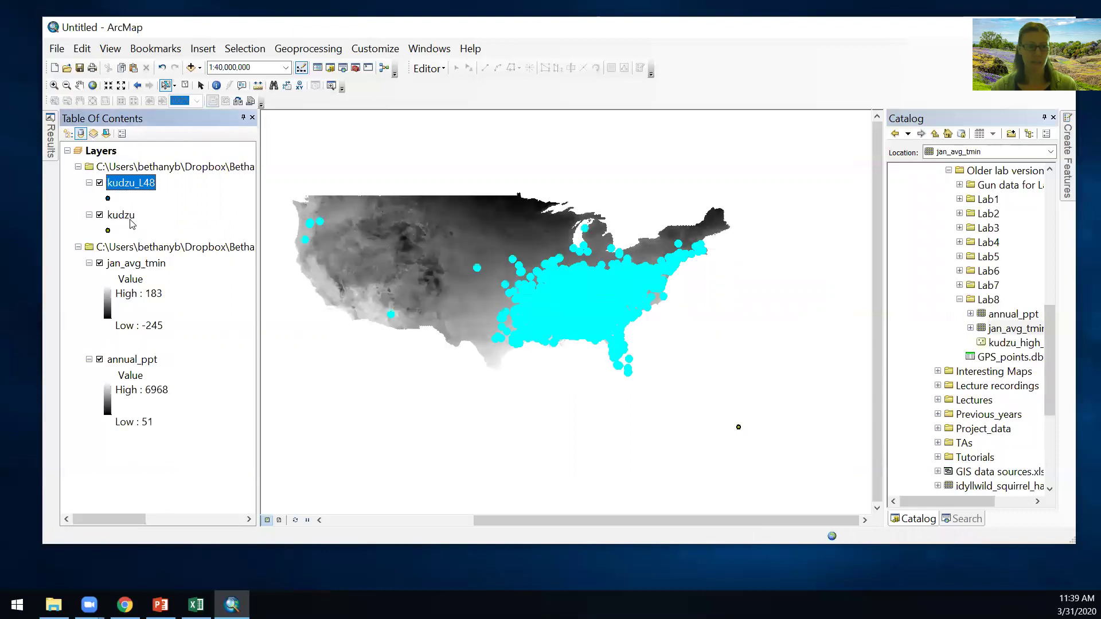
right_click(131, 221)
click(172, 244)
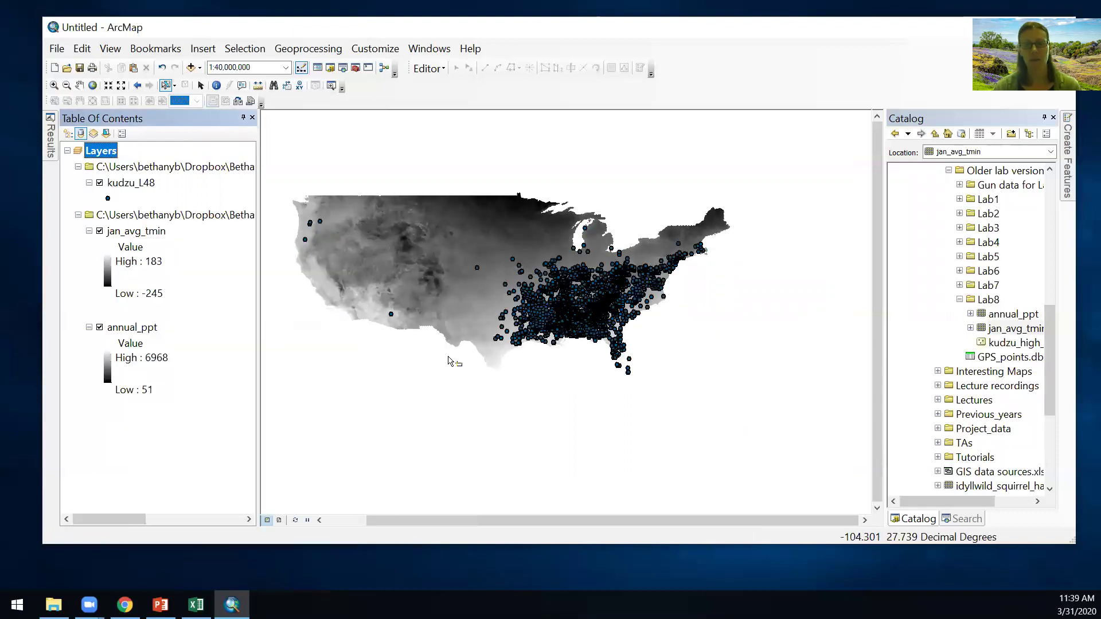
Search the tools for "extract multi" and open Extract Multi Values to Points
click(963, 519)
click(945, 166)
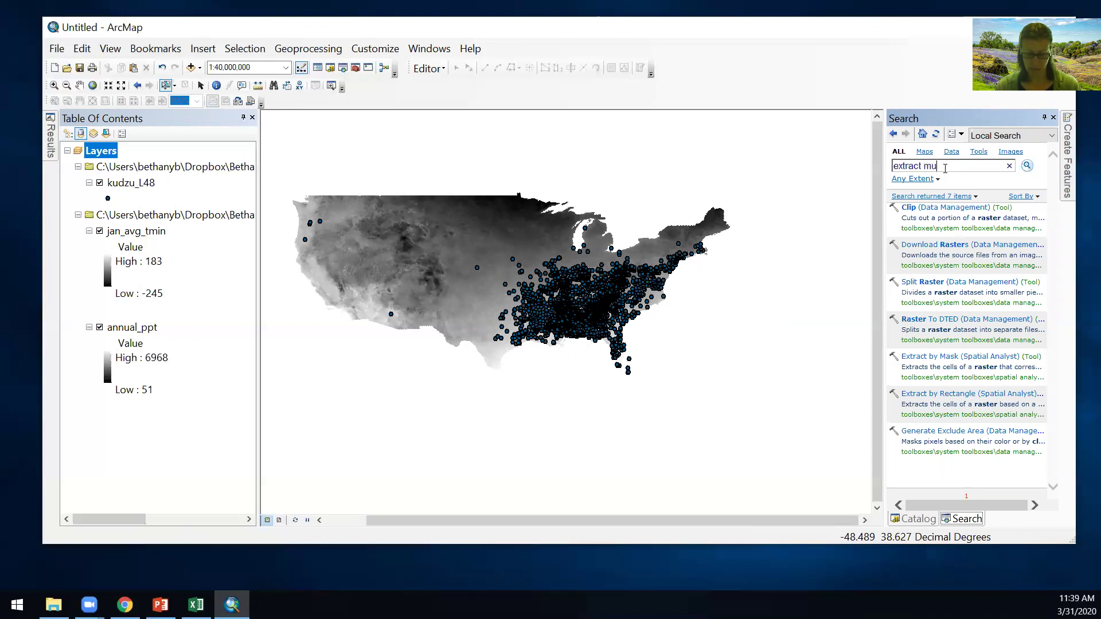
key(Return)
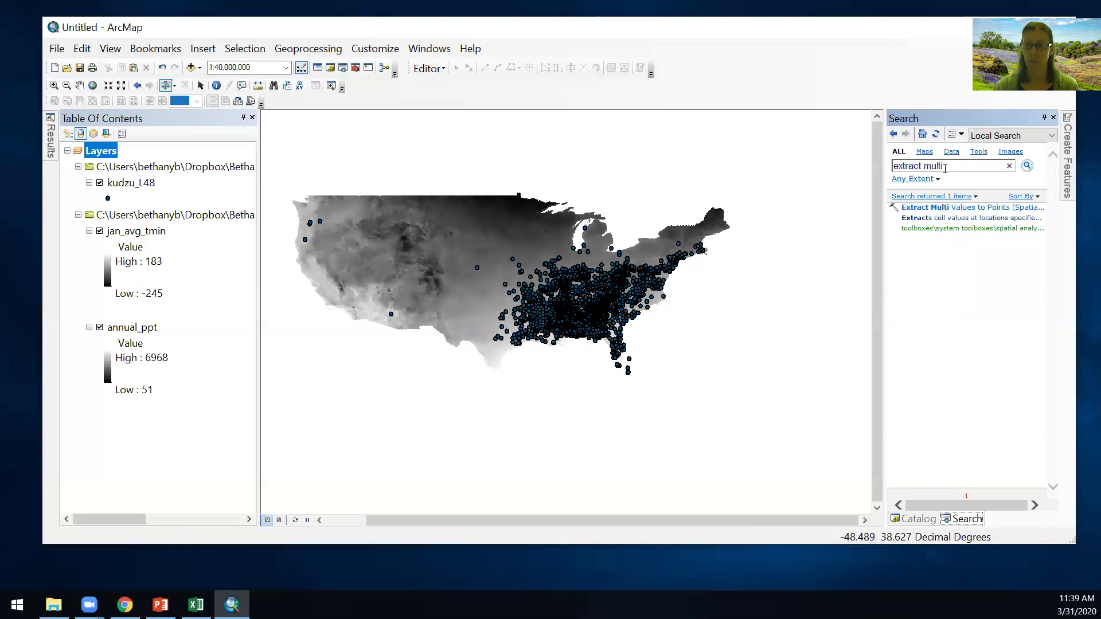
click(954, 208)
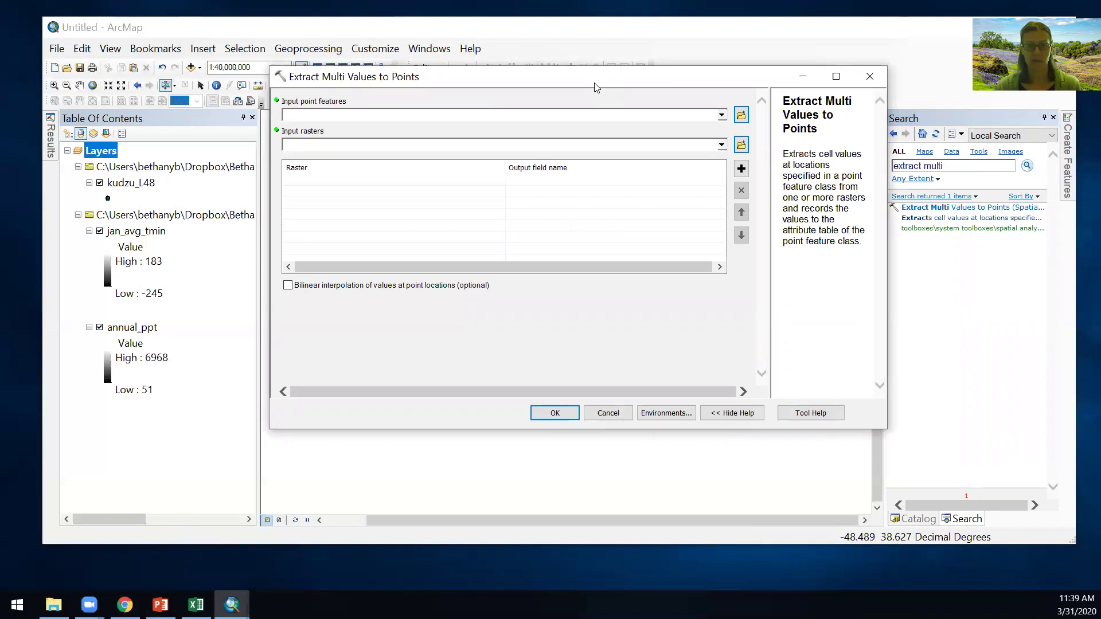
Set kudzu_L48 as the input point features and add jan_avg_tmin and annual_ppt as the input rasters
drag(596, 87, 623, 129)
click(747, 157)
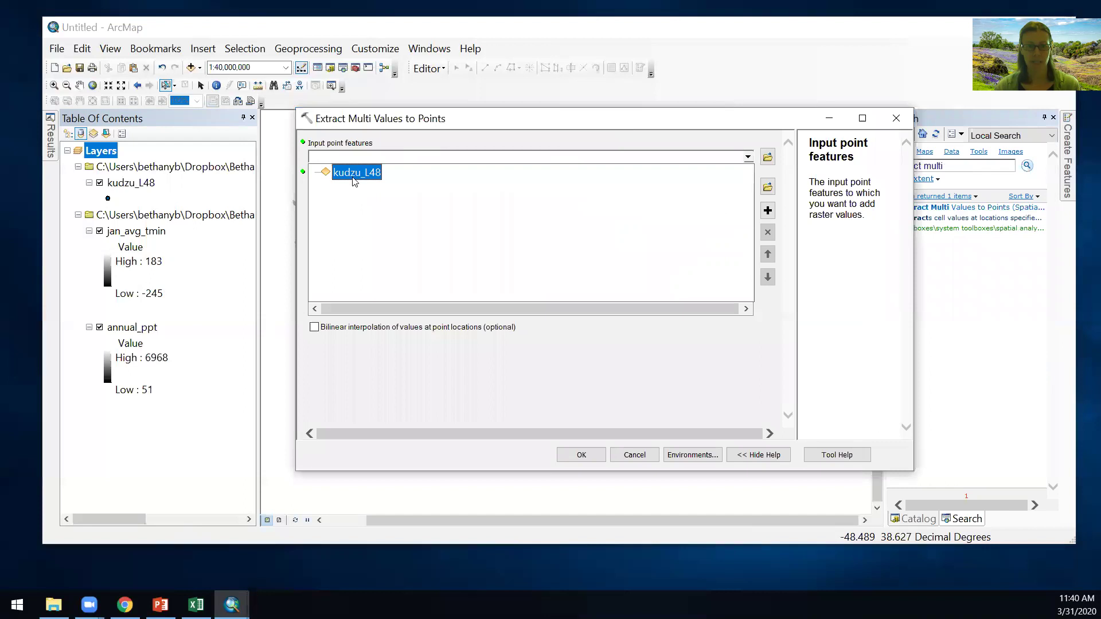
click(354, 174)
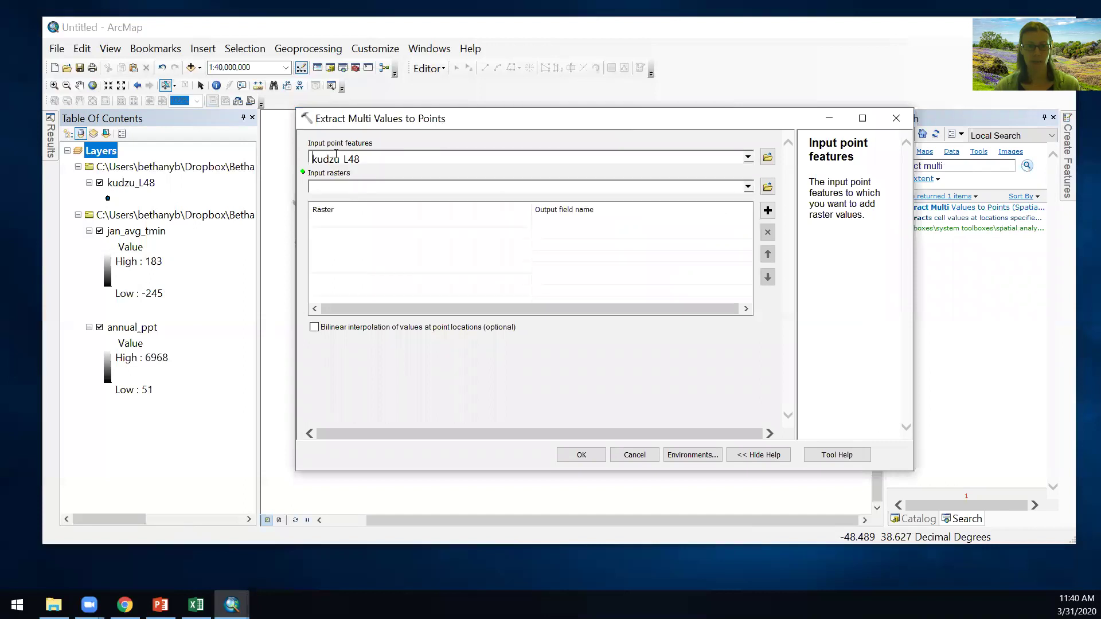
click(748, 187)
click(355, 201)
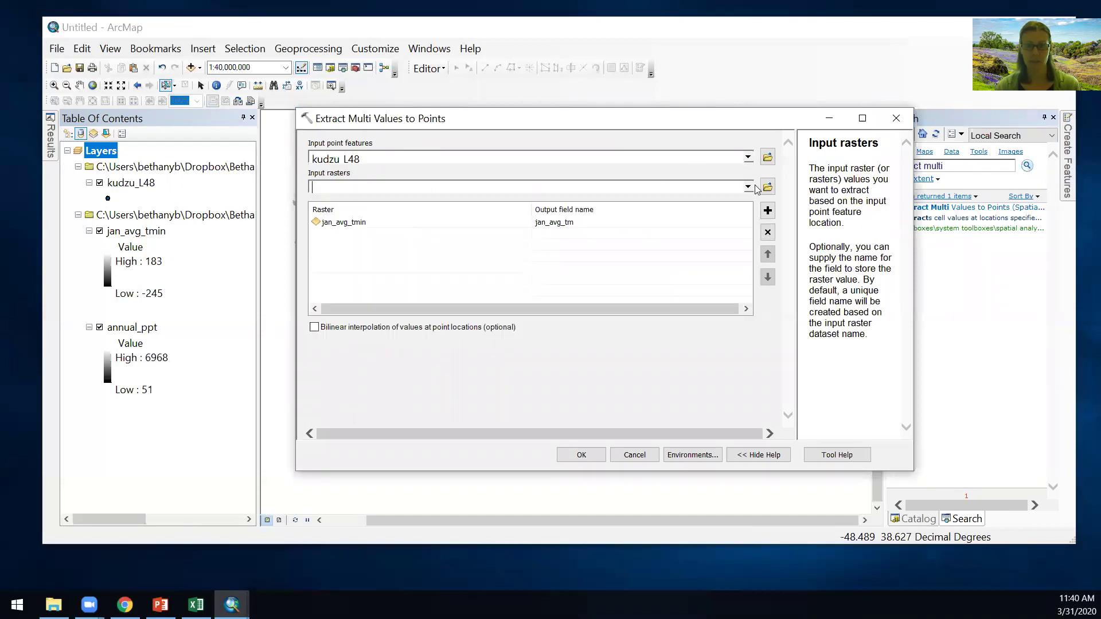
click(747, 187)
click(350, 213)
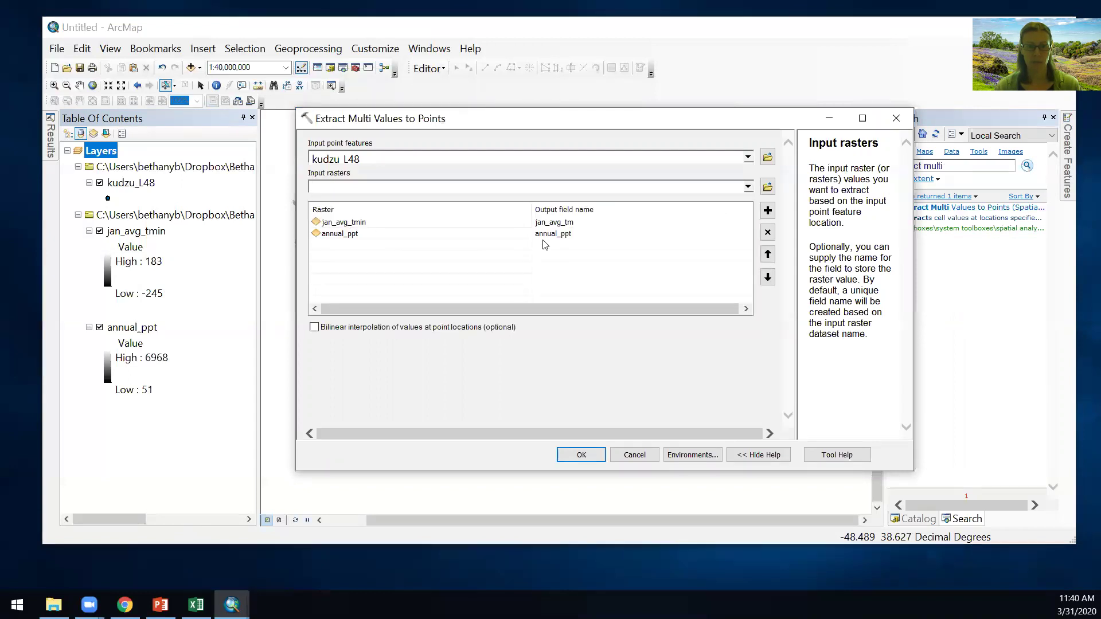
Rename the output field for the jan_avg_tmin raster to jan_tmin
click(580, 223)
click(581, 222)
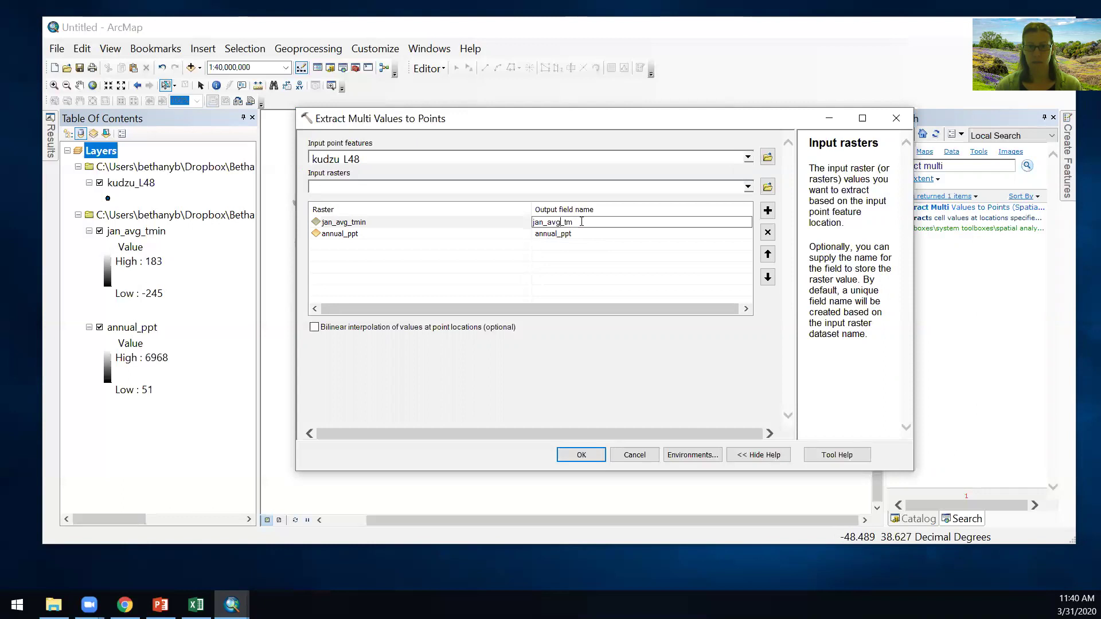
key(Left)
key(Left)
key(Left)
key(BackSpace)
key(BackSpace)
key(BackSpace)
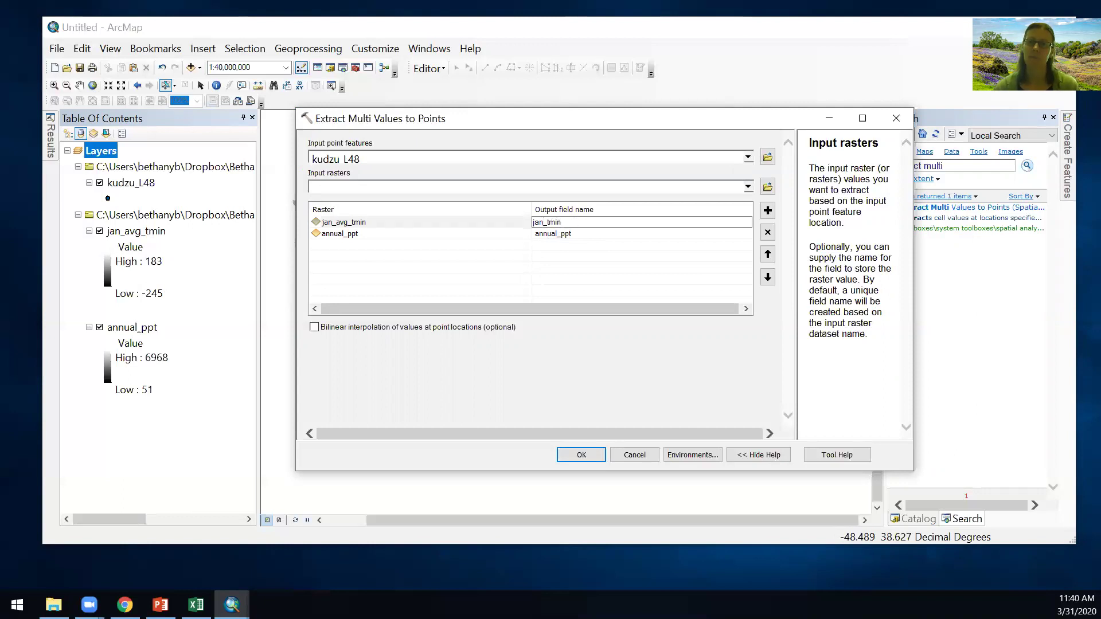
click(582, 245)
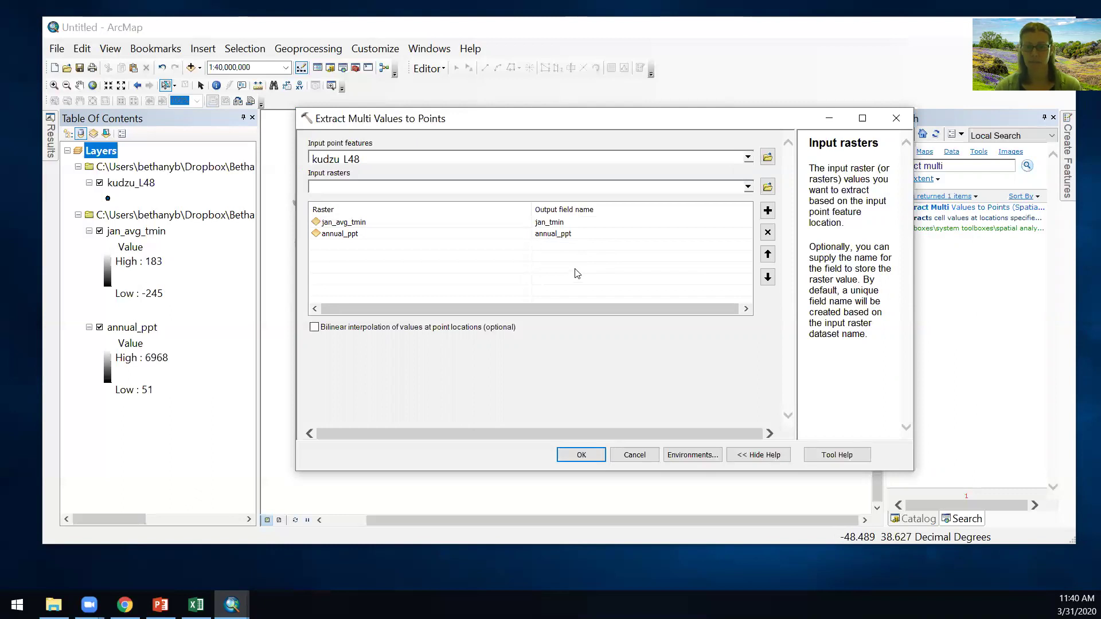
Run Extract Multi Values to Points and check its progress in the current session's geoprocessing results
click(577, 453)
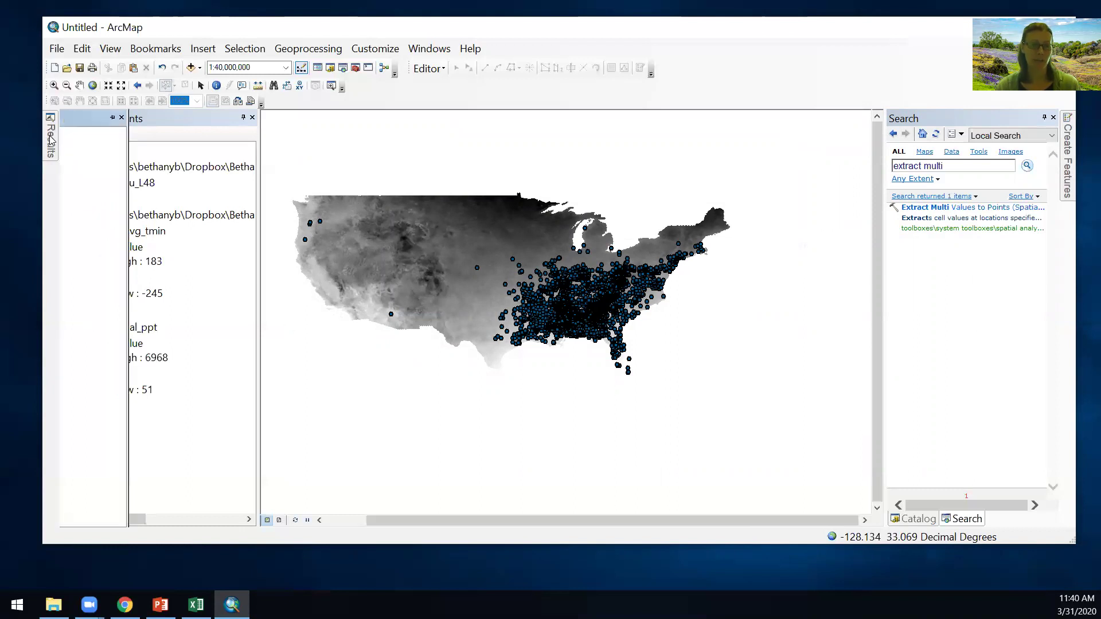
click(67, 133)
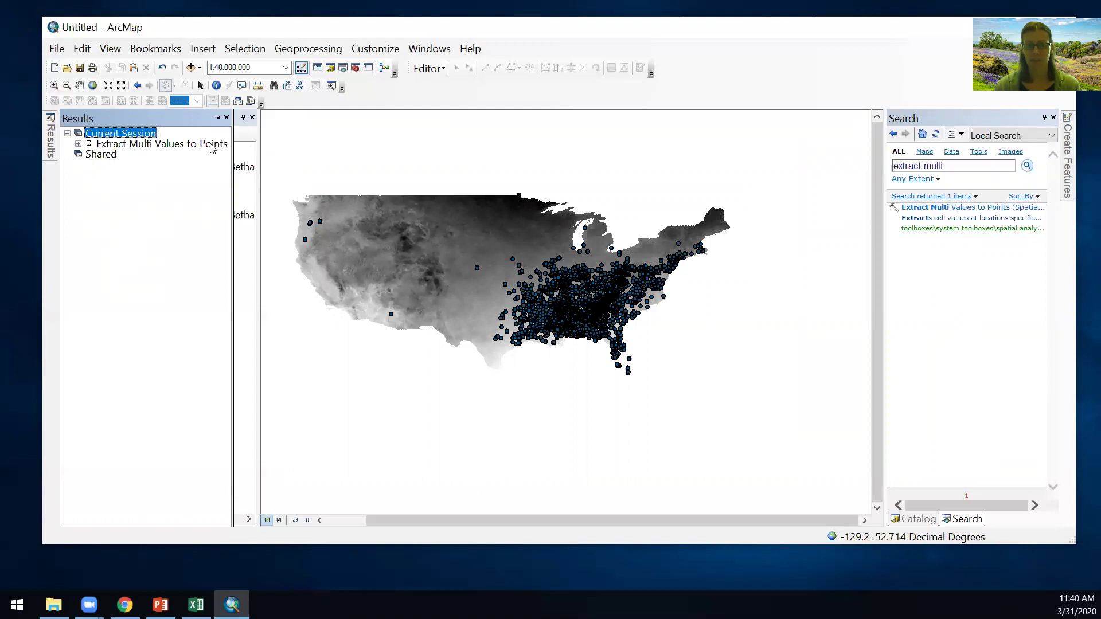
click(226, 117)
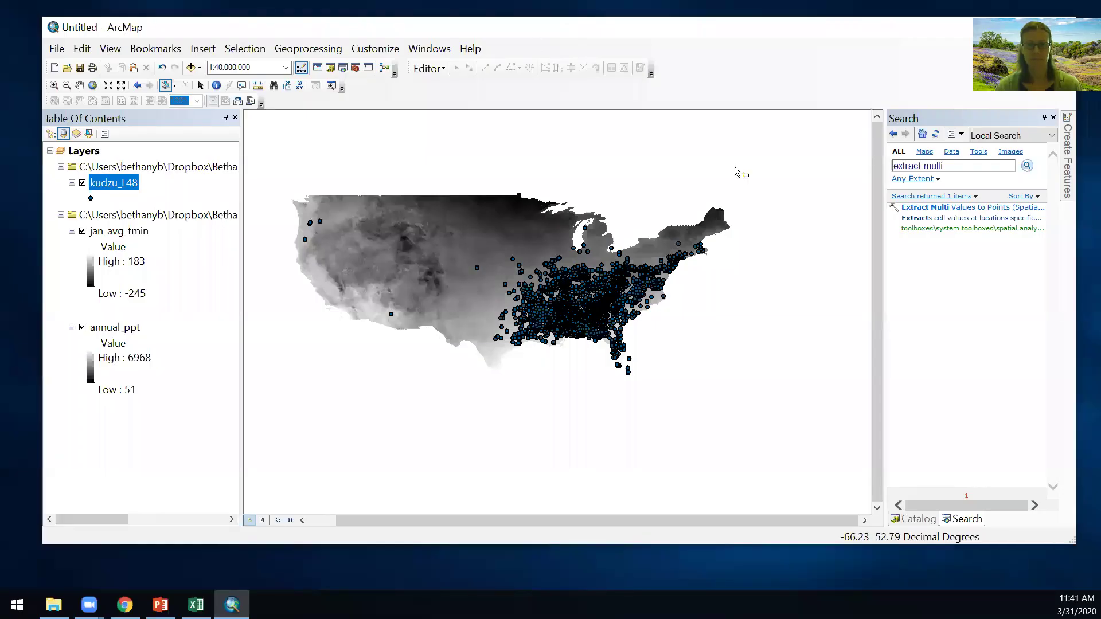
Open the kudzu_L48 attribute table and examine the jan_tmin and annual_ppt values extracted for individual points
right_click(113, 185)
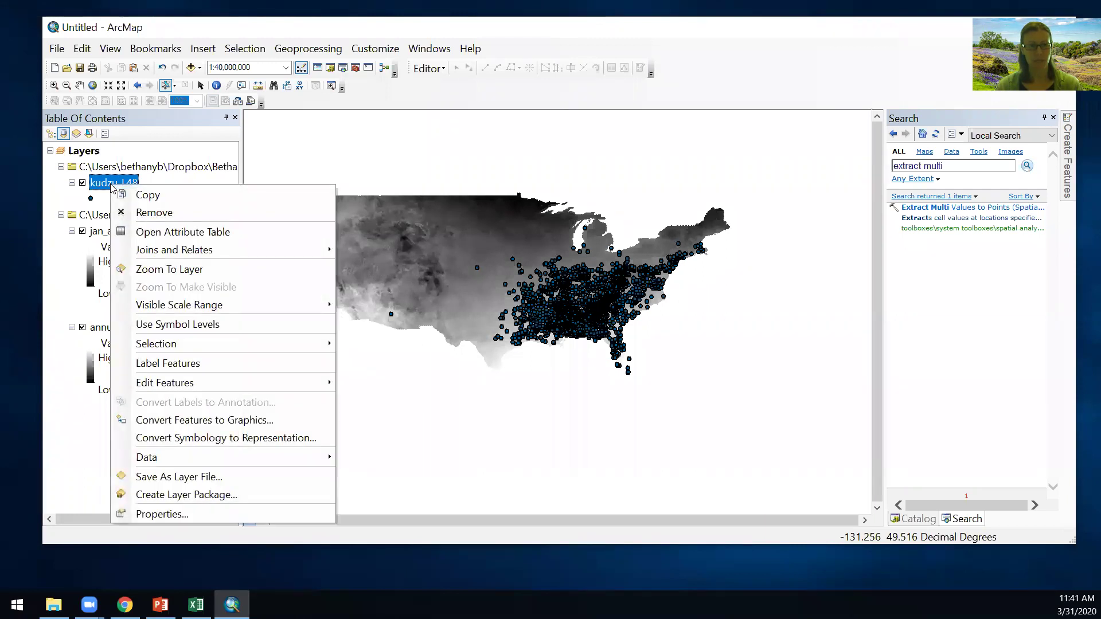
click(156, 232)
drag(538, 128, 645, 84)
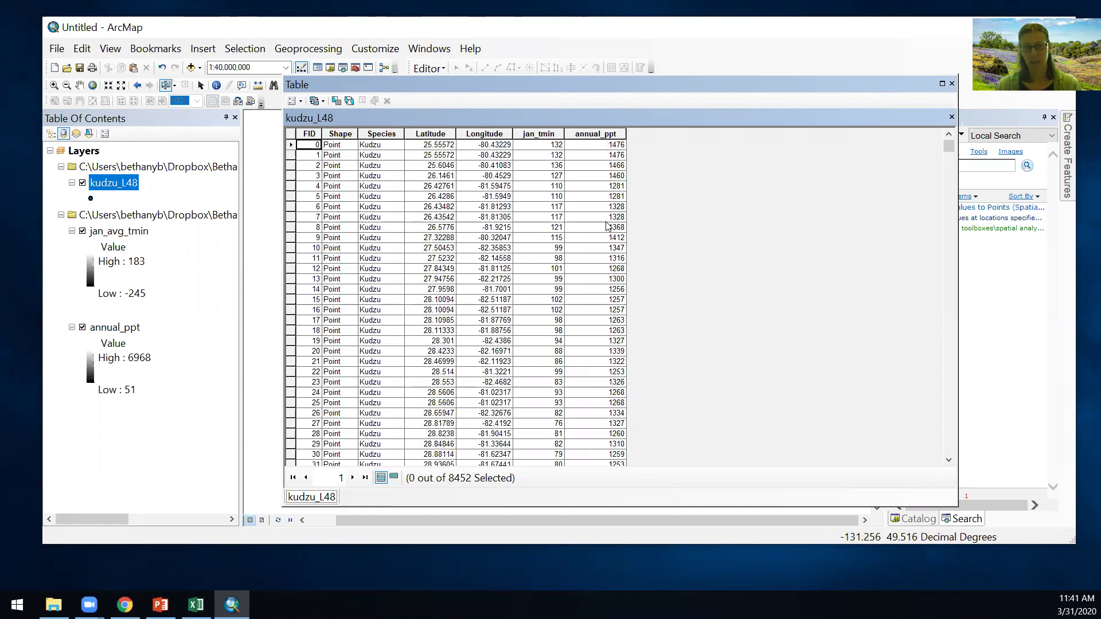
click(549, 242)
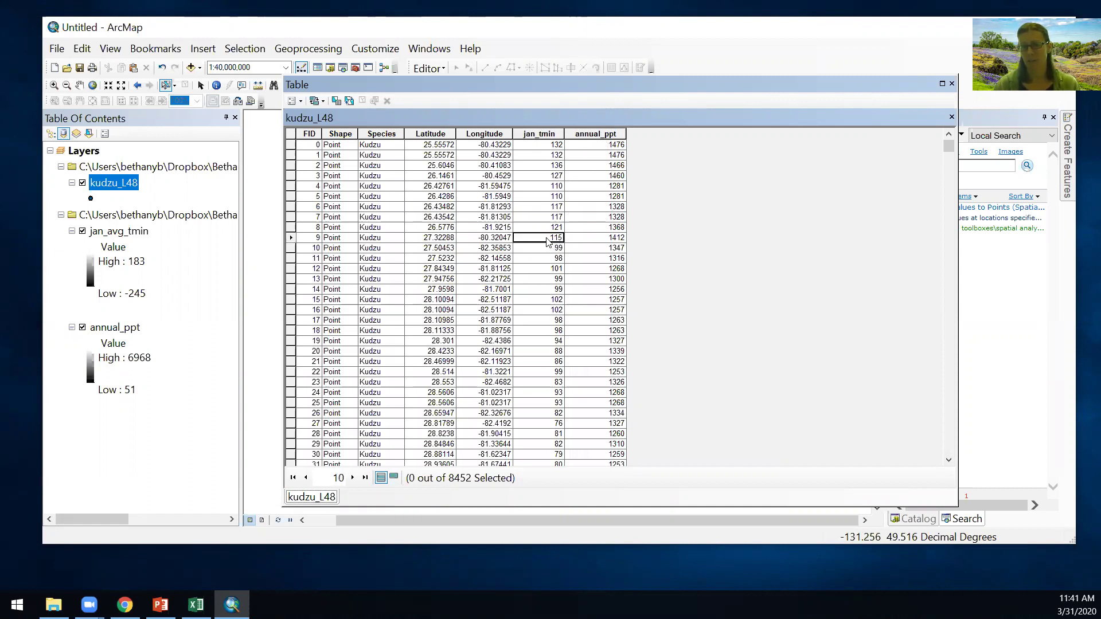
click(621, 240)
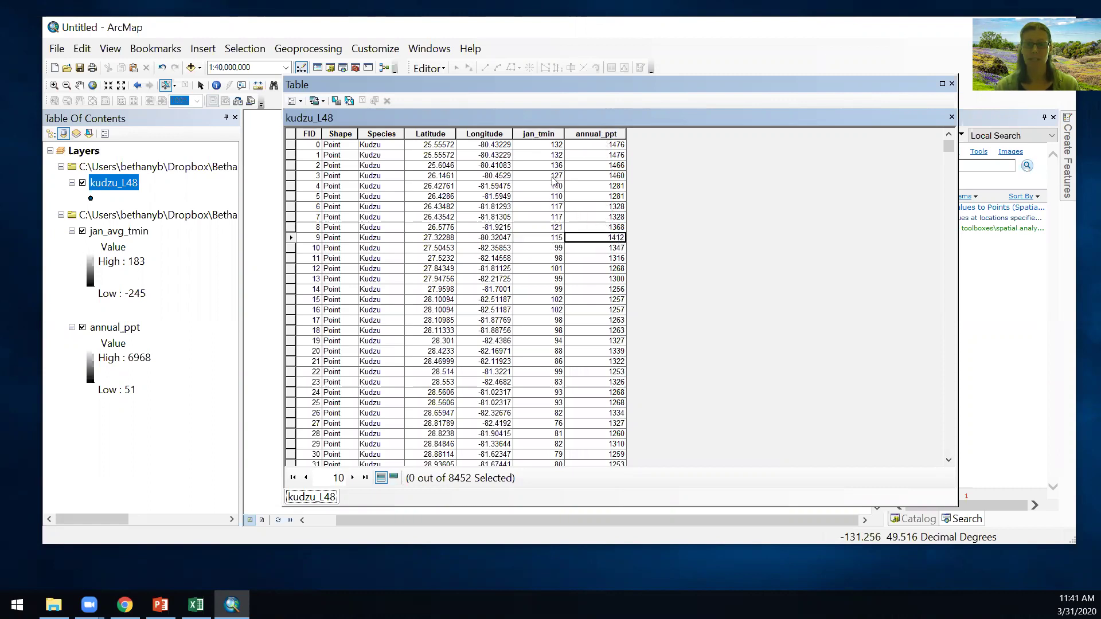
click(536, 149)
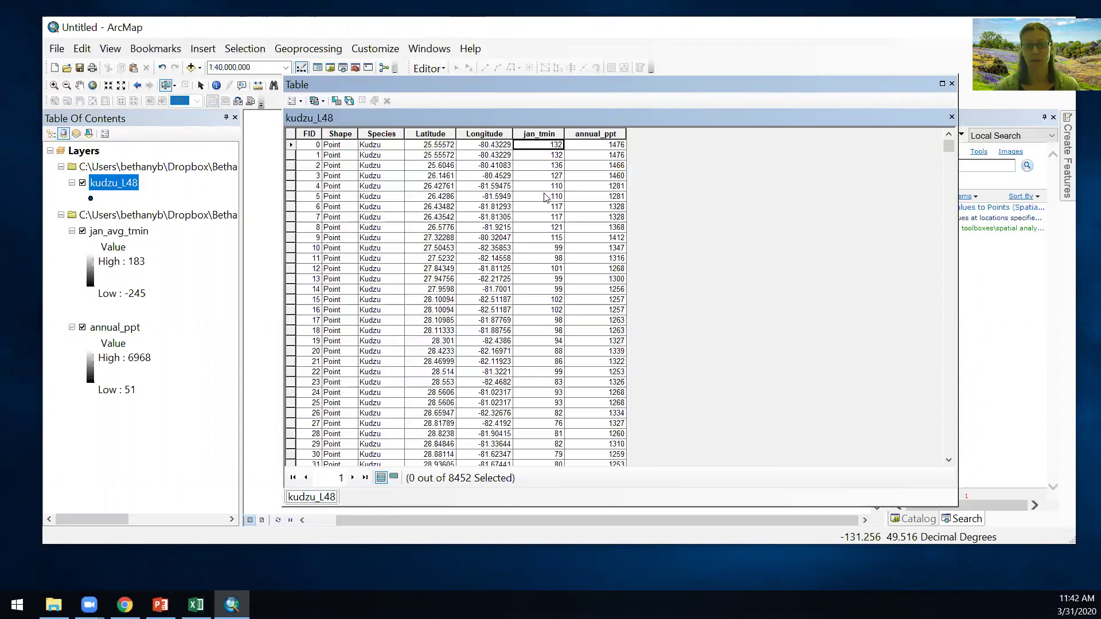
click(616, 147)
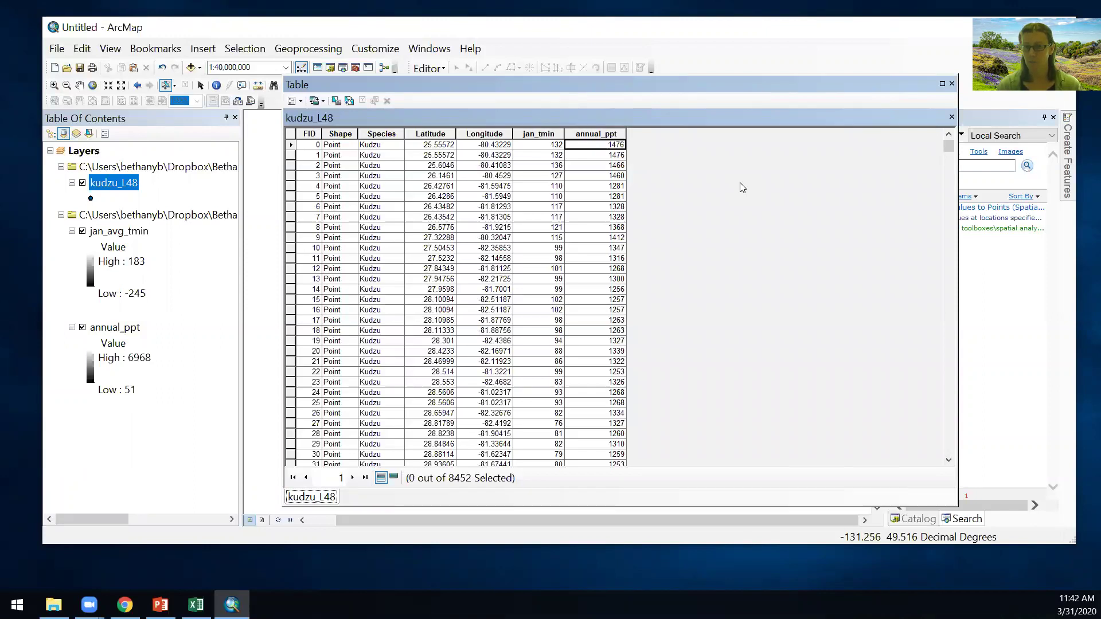
drag(754, 82, 706, 85)
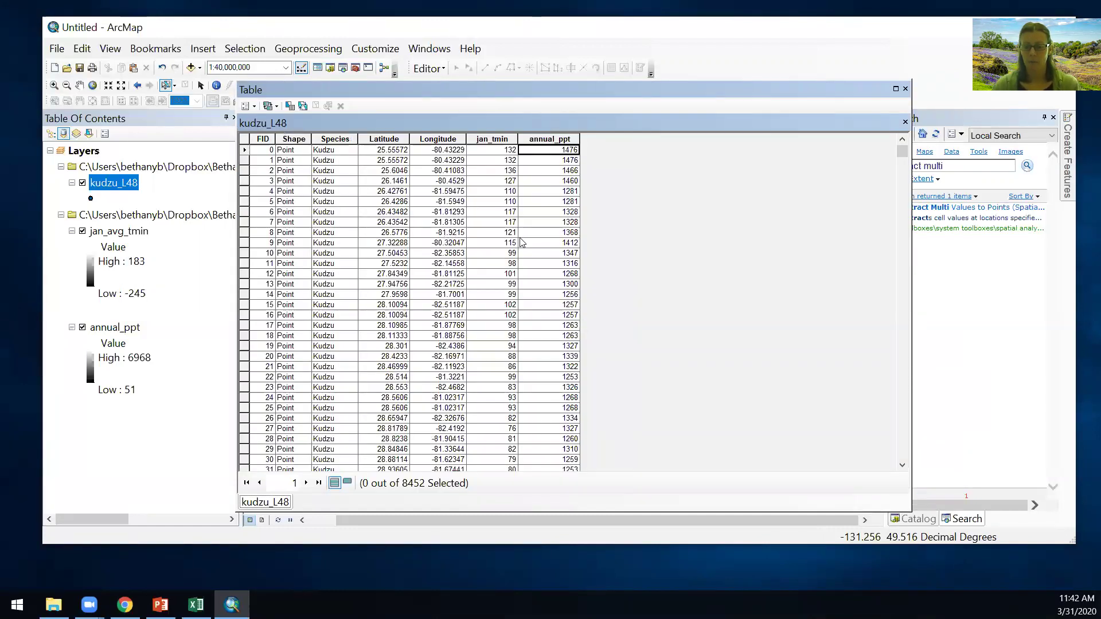
Start exporting all records of the kudzu_L48 table to the Temp folder with Text File as the output type
key(alt+Tab)
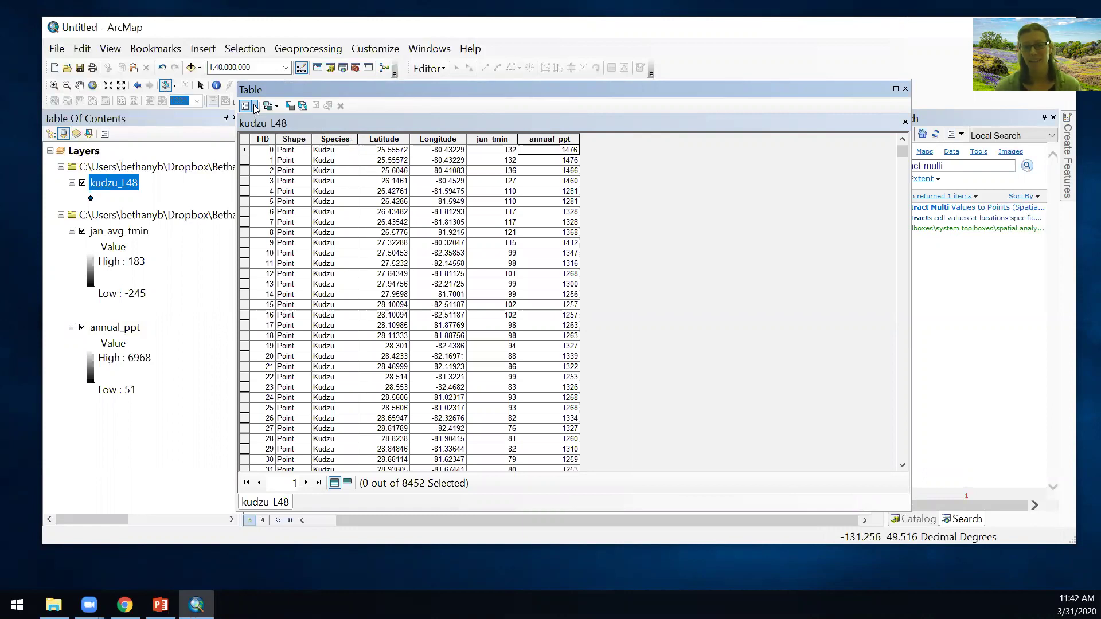
click(255, 107)
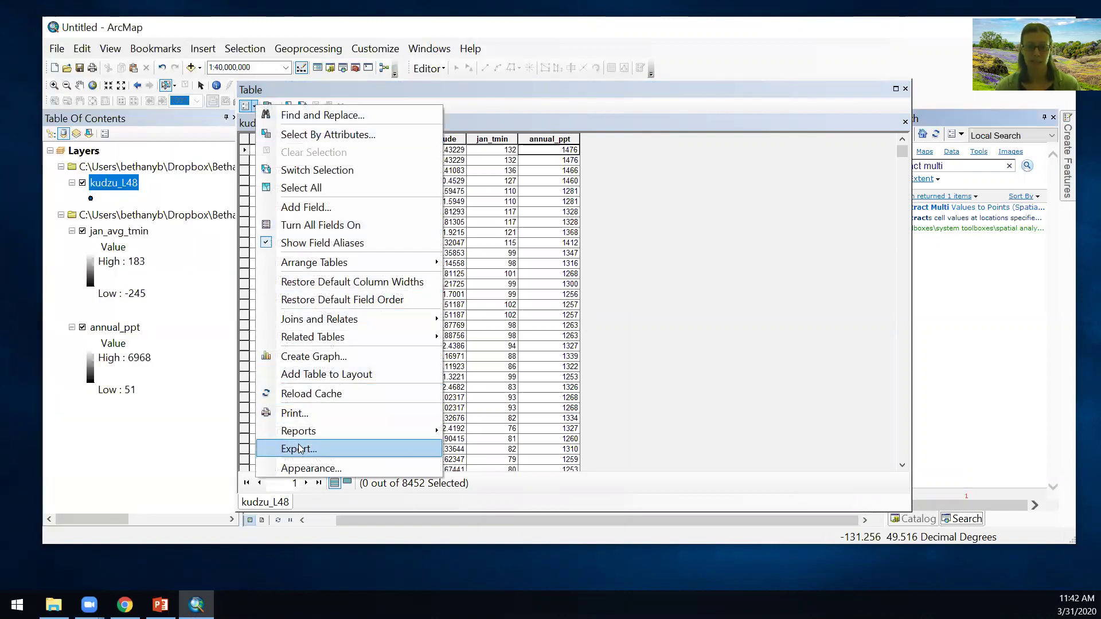
click(299, 448)
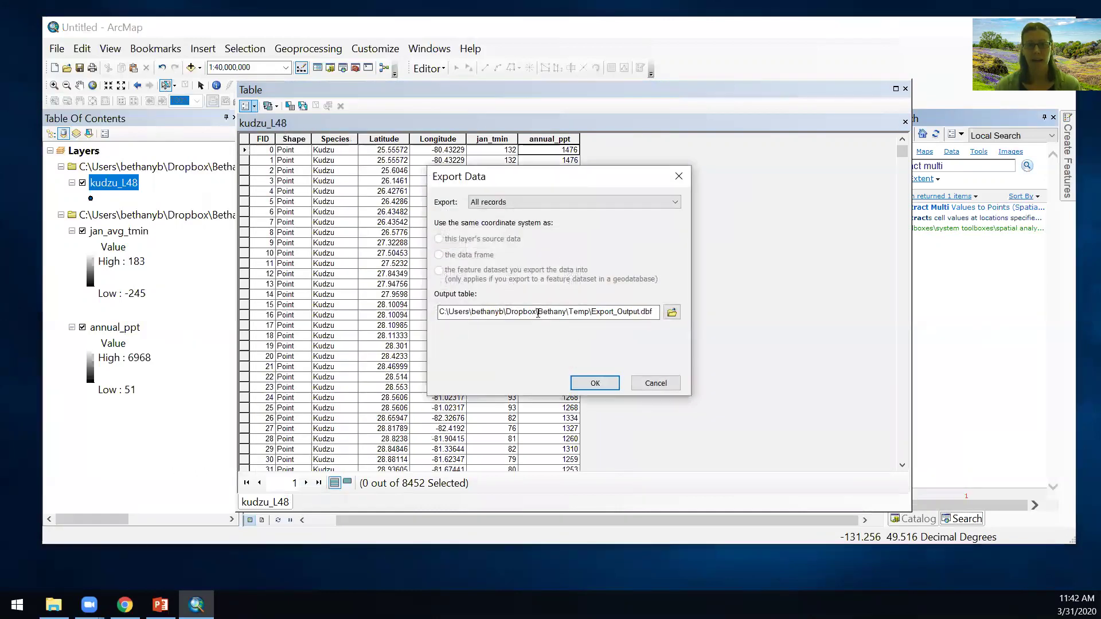
click(671, 311)
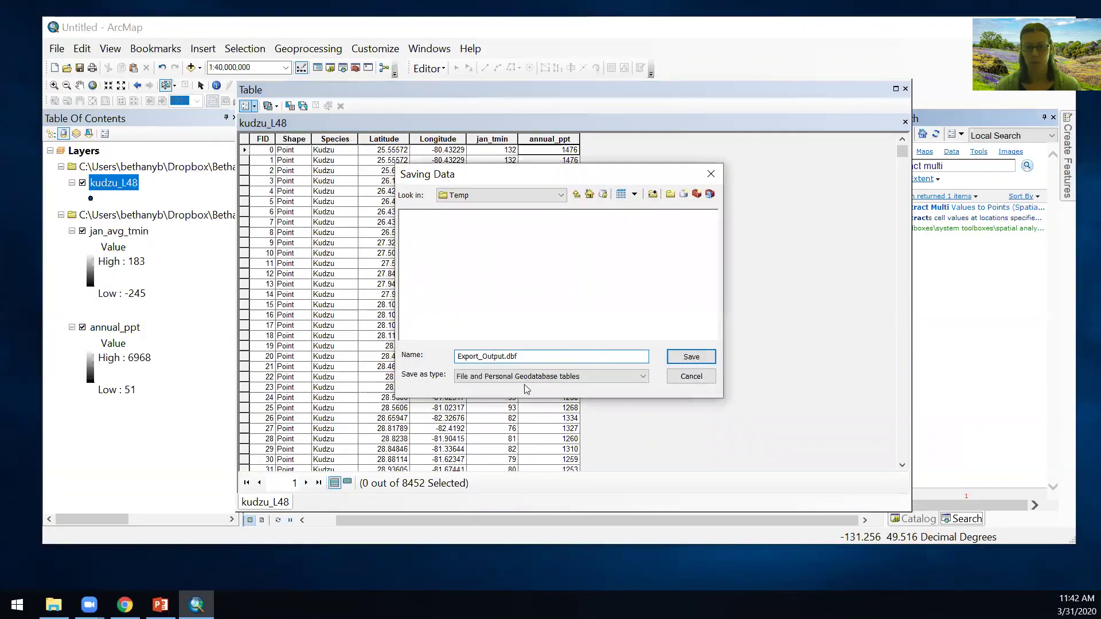
click(526, 379)
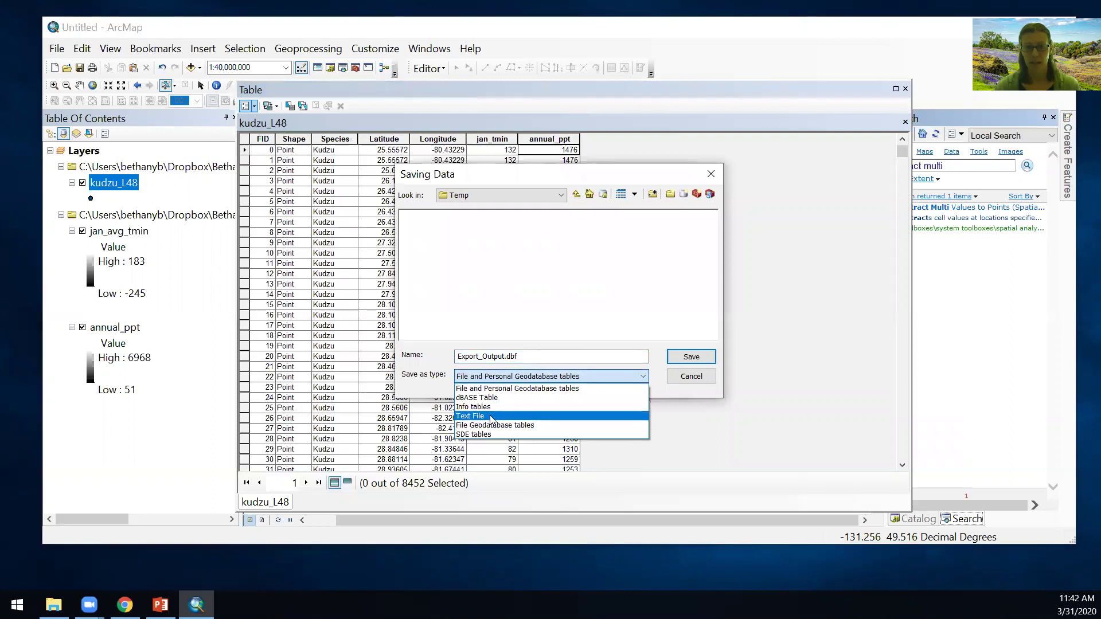
click(491, 417)
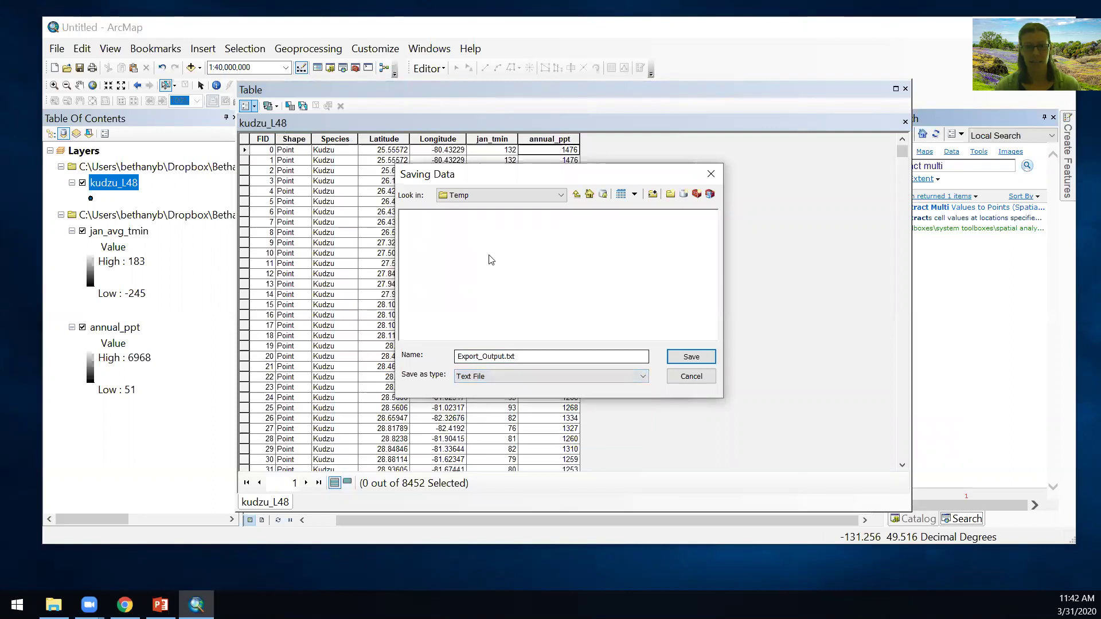
Save the exported table as kudzu_table.txt without adding it to the map, and close the attribute table
drag(505, 357, 441, 355)
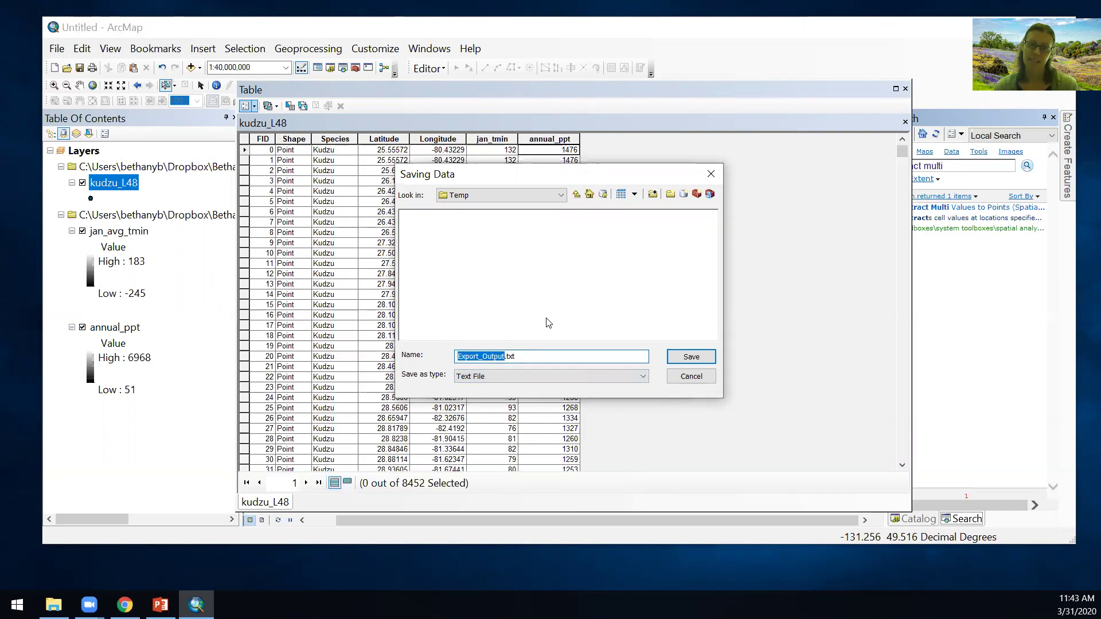
text(kudzu_tab)
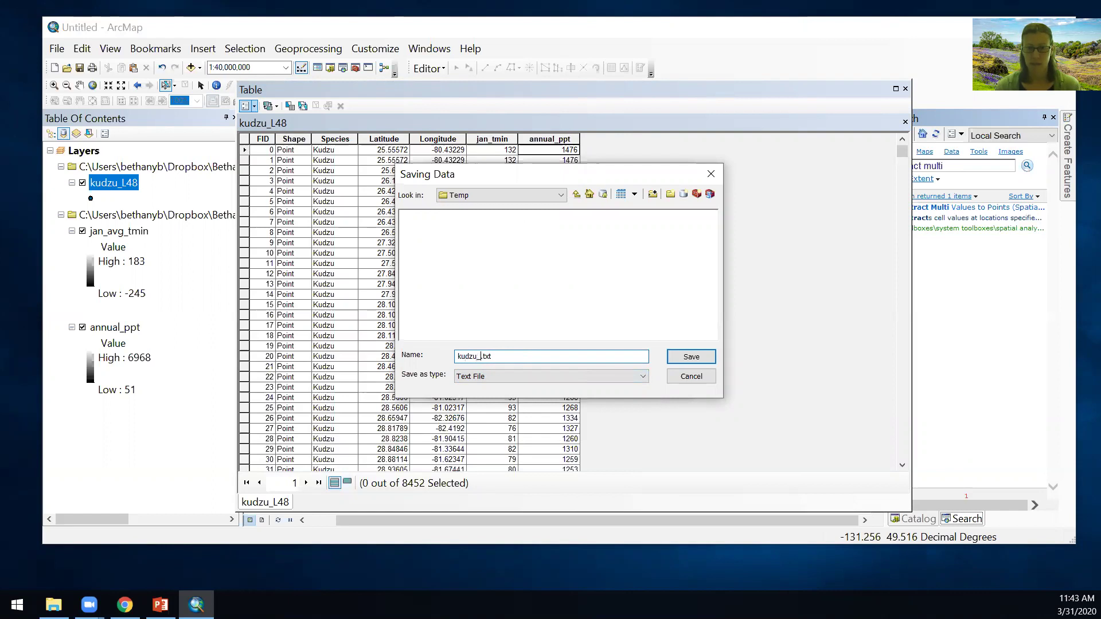
text(le)
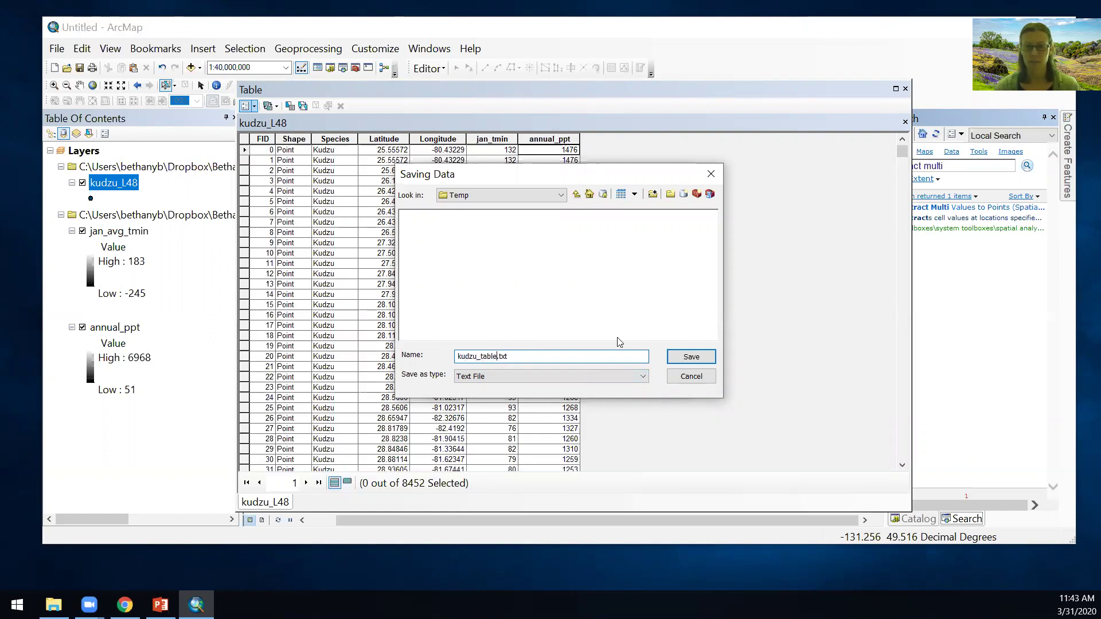
click(692, 356)
click(611, 384)
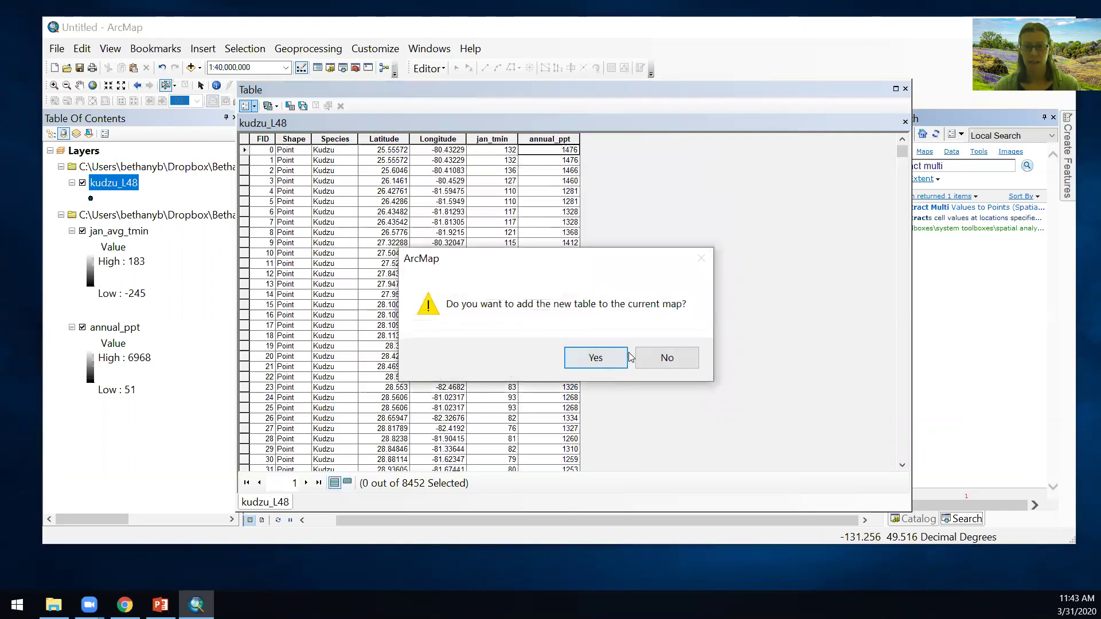
click(659, 358)
click(904, 87)
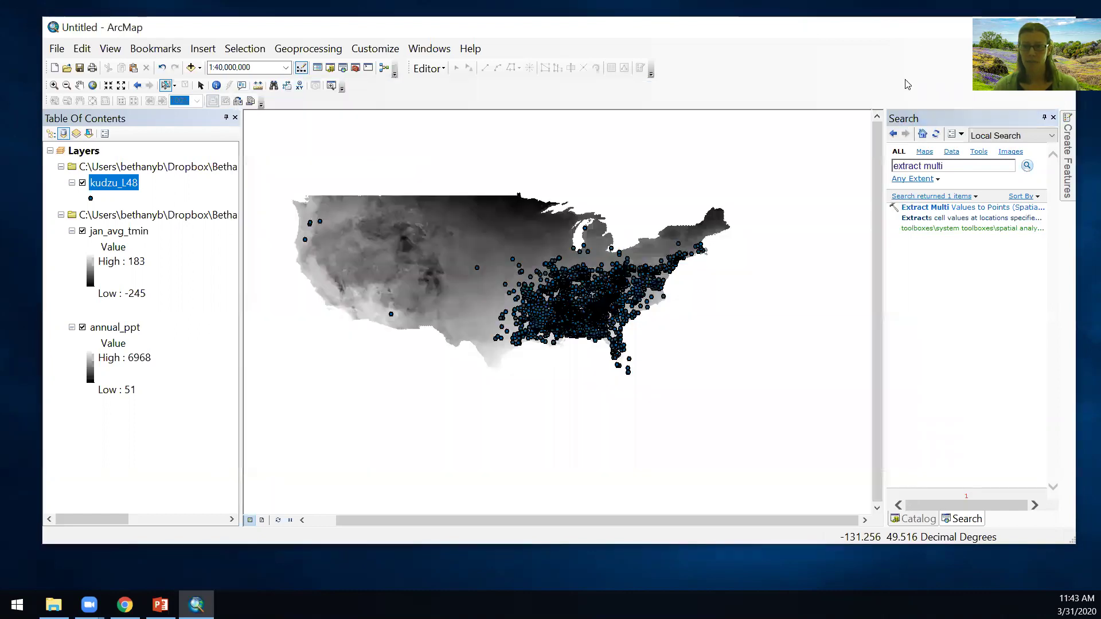
Minimize ArcMap, switch to Excel and create a blank workbook
drag(913, 34, 734, 64)
click(800, 56)
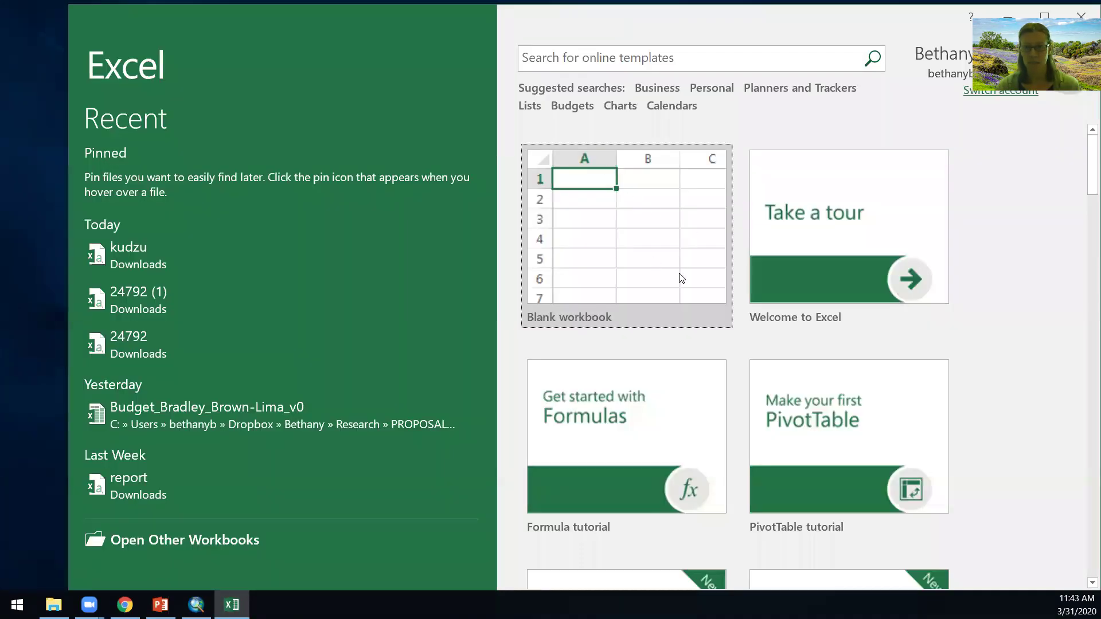
click(684, 273)
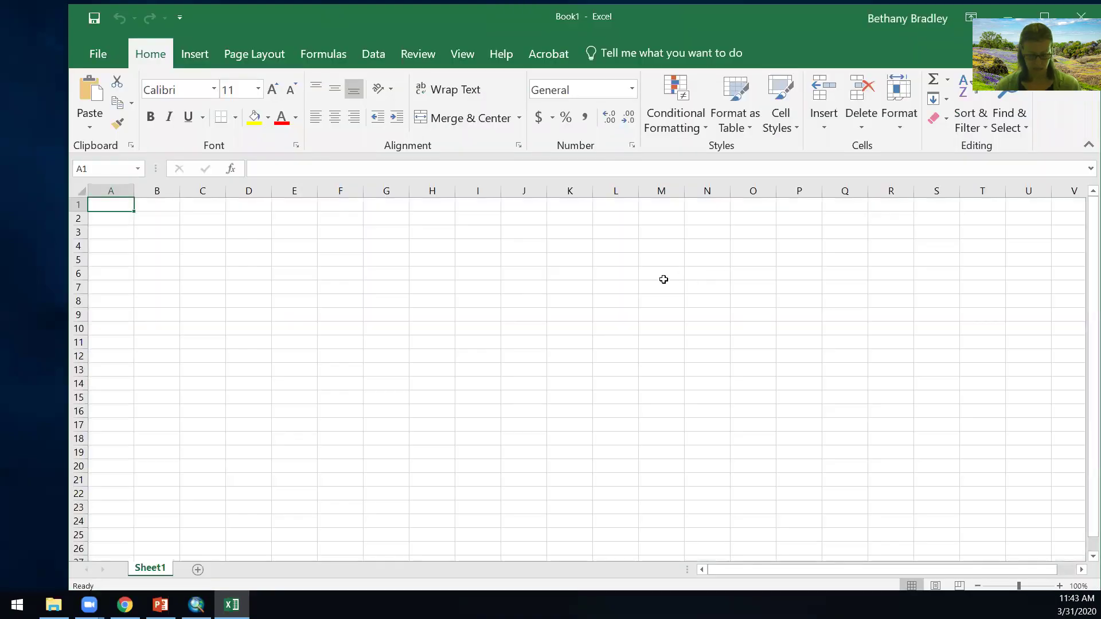
Browse for a file to open in the Temp folder and show files of all types
key(ctrl+o)
click(313, 348)
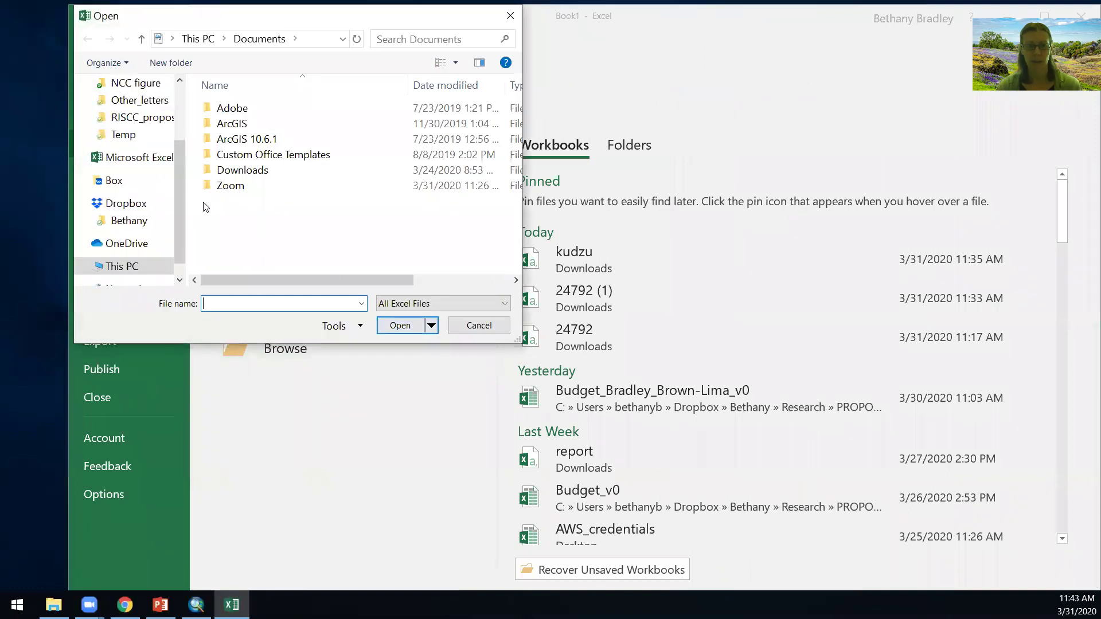
scroll(177, 196, up, 3)
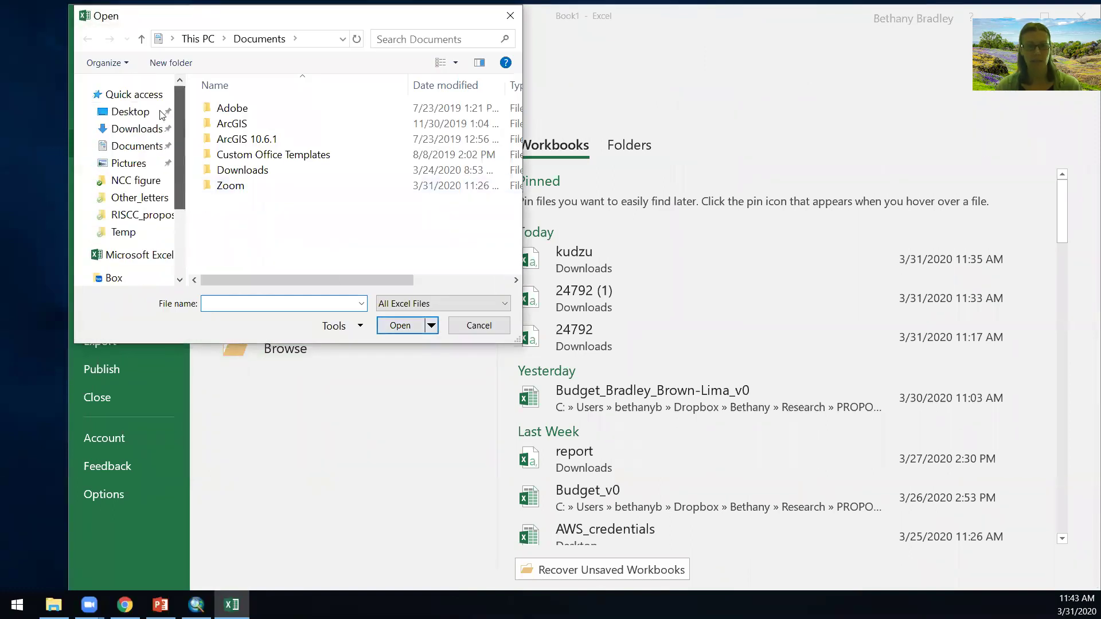
click(123, 233)
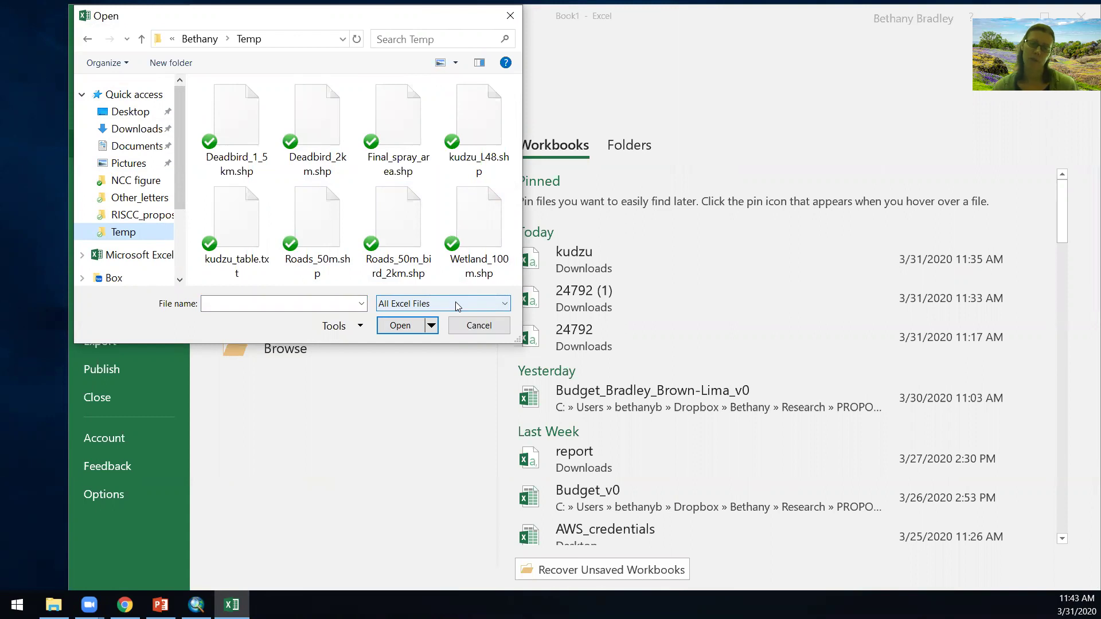
click(458, 305)
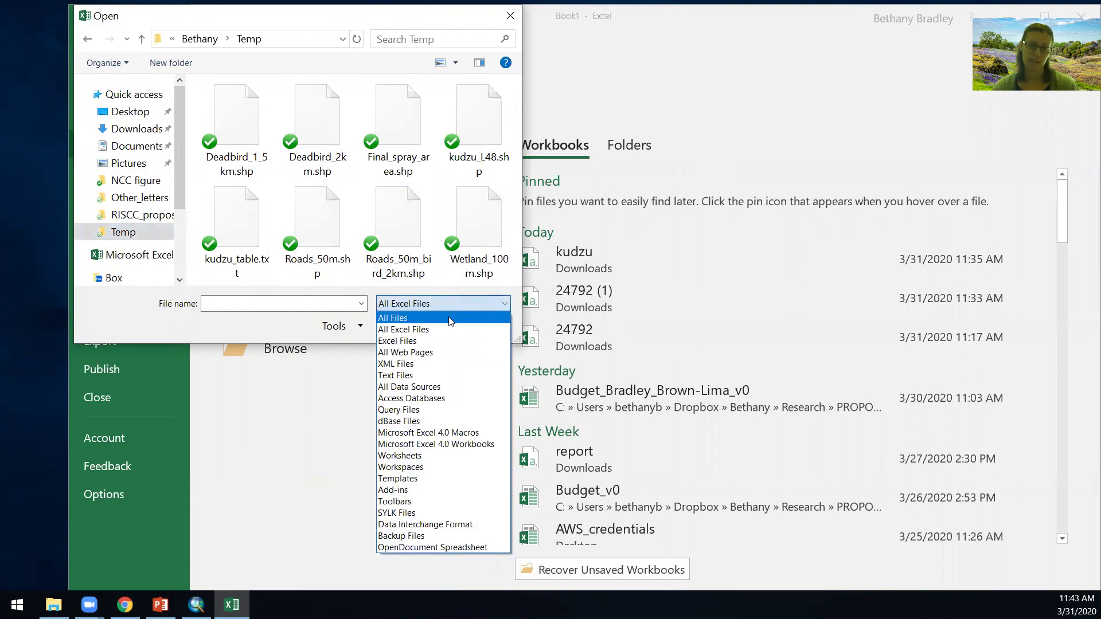
click(450, 319)
Try to open the XML document kudzu_table.txt from the Temp folder
scroll(494, 171, down, 1)
scroll(494, 171, down, 1)
scroll(494, 171, down, 5)
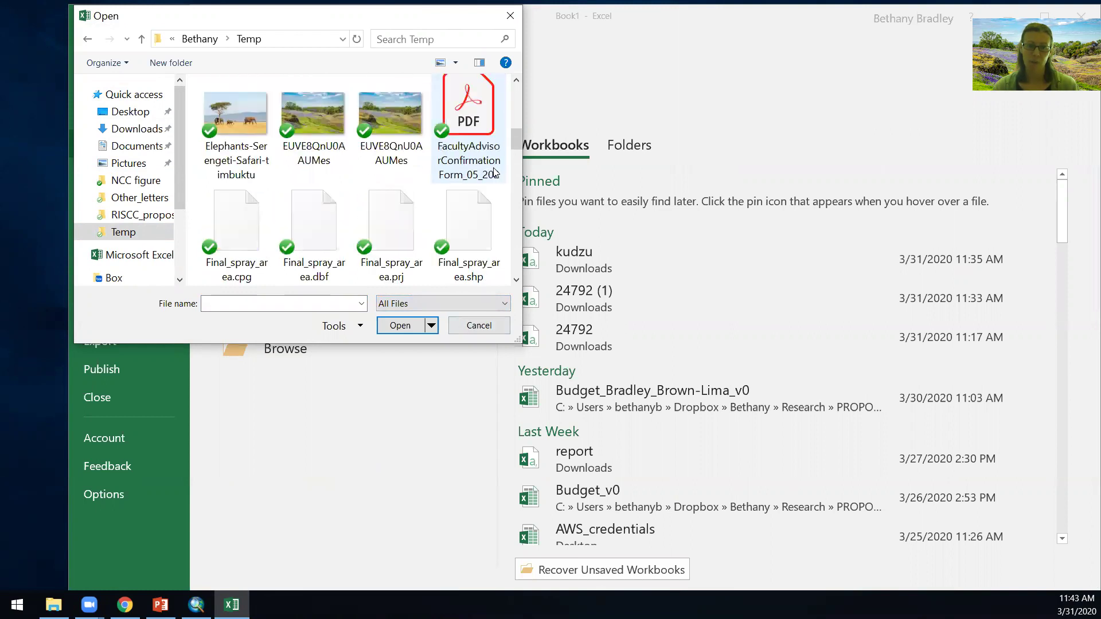
scroll(494, 173, down, 1)
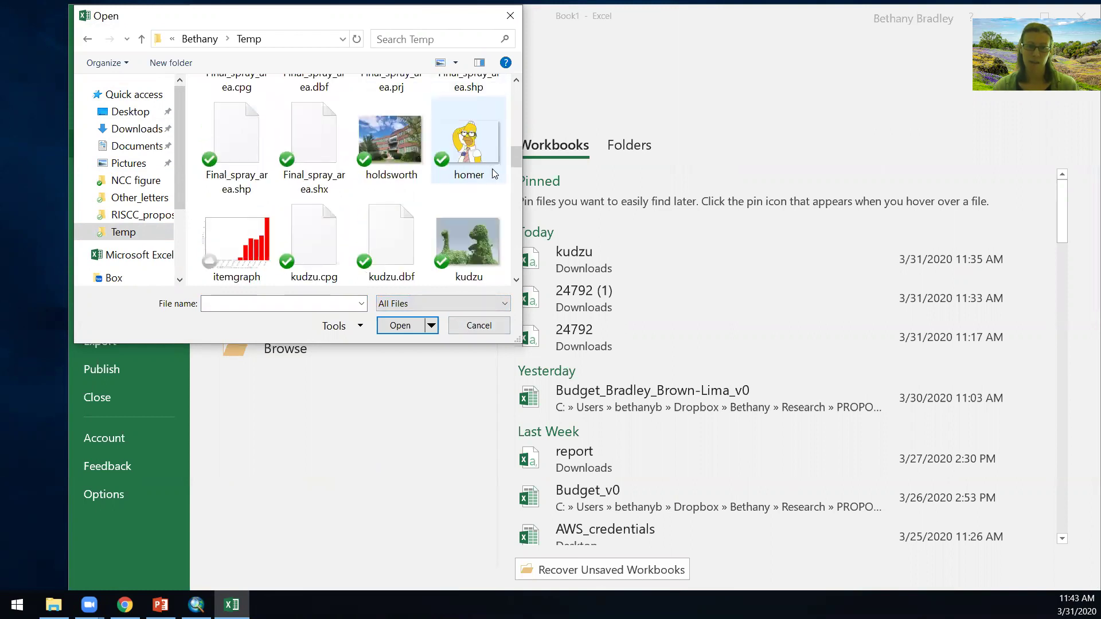
scroll(495, 172, down, 1)
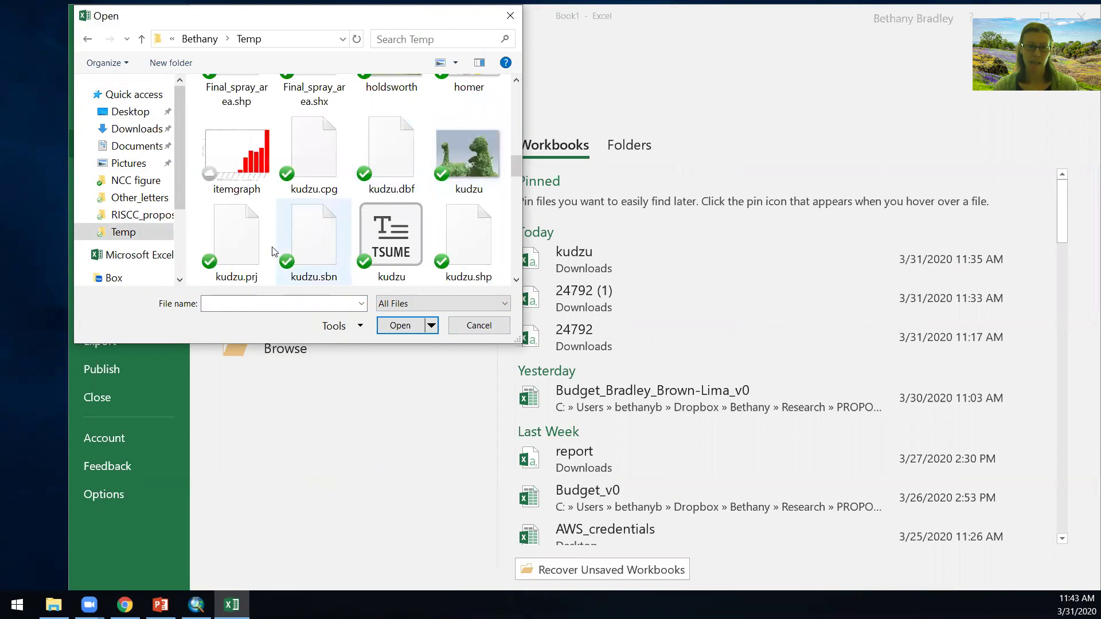
click(391, 246)
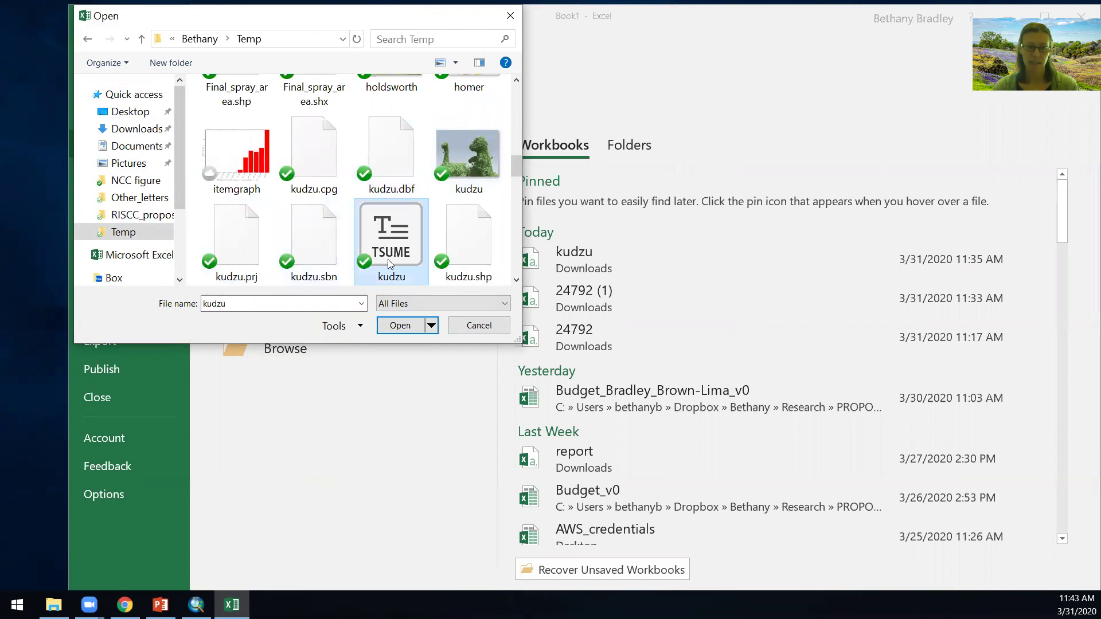
scroll(388, 259, down, 1)
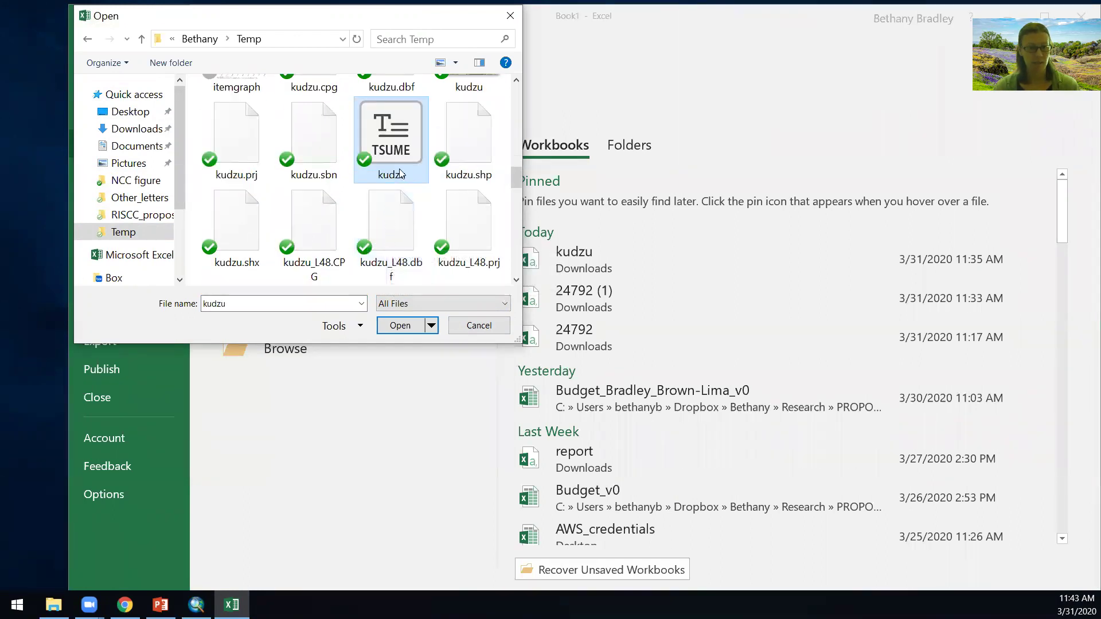
scroll(439, 199, up, 1)
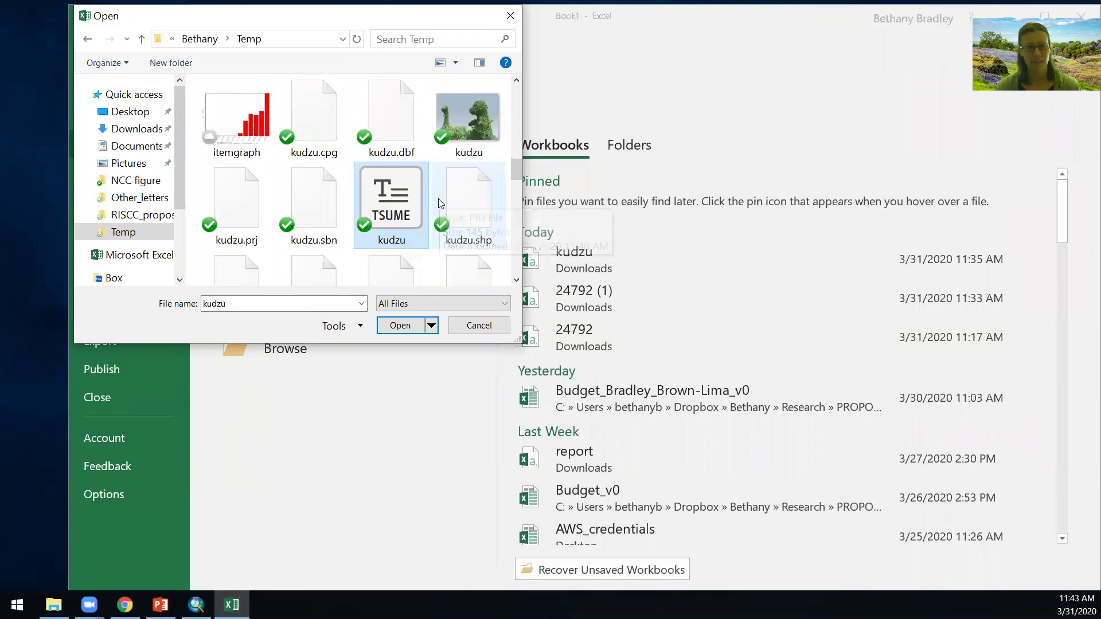
scroll(439, 202, down, 1)
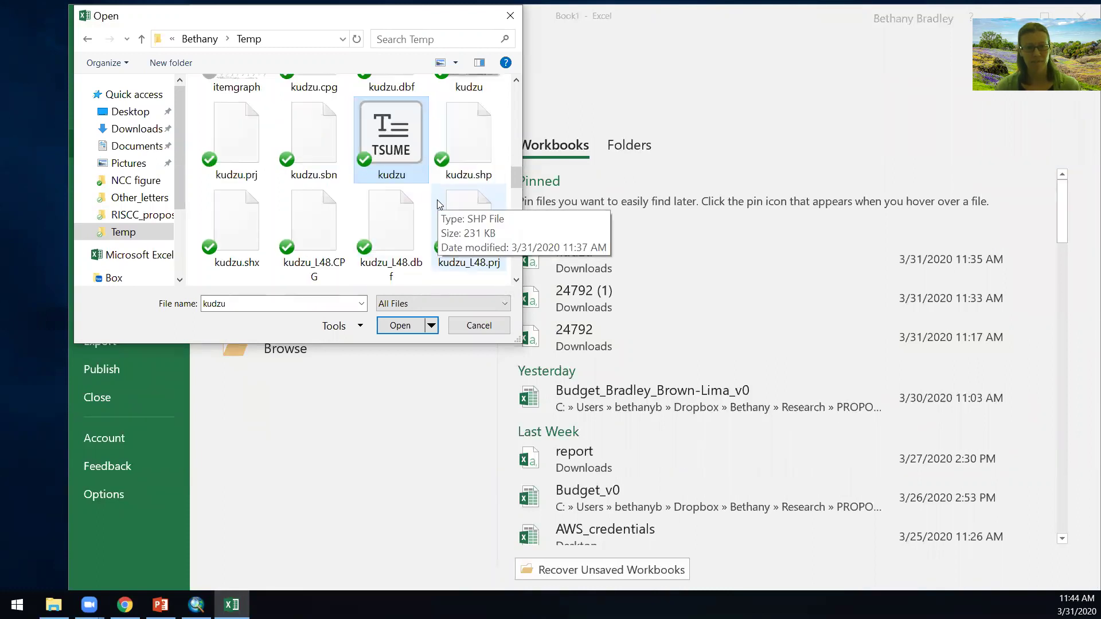
scroll(437, 202, down, 1)
scroll(437, 202, down, 1)
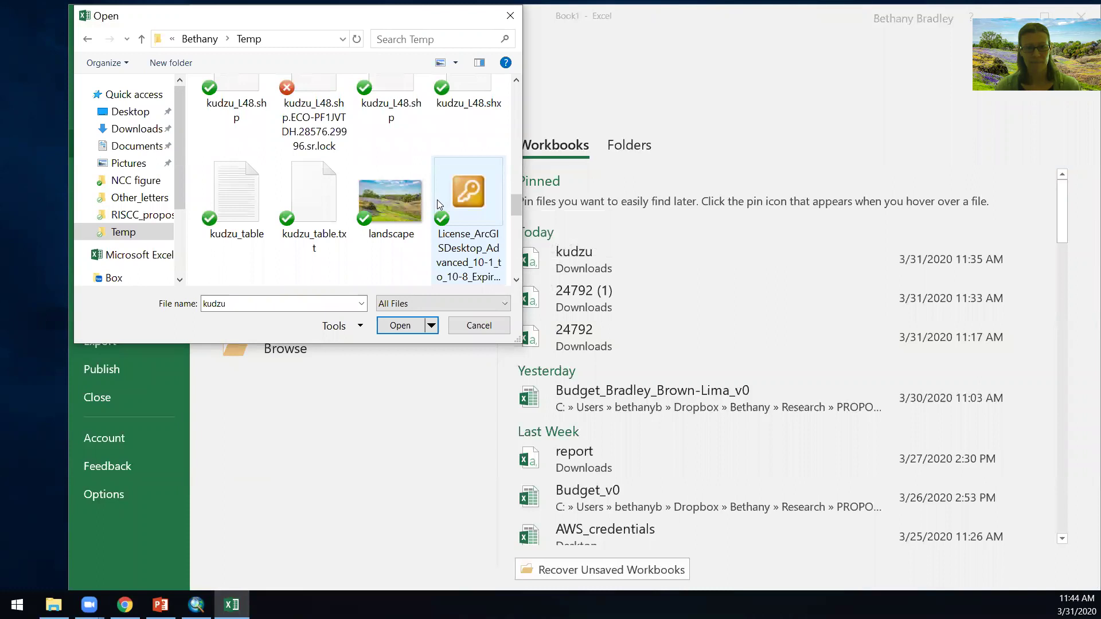
click(312, 202)
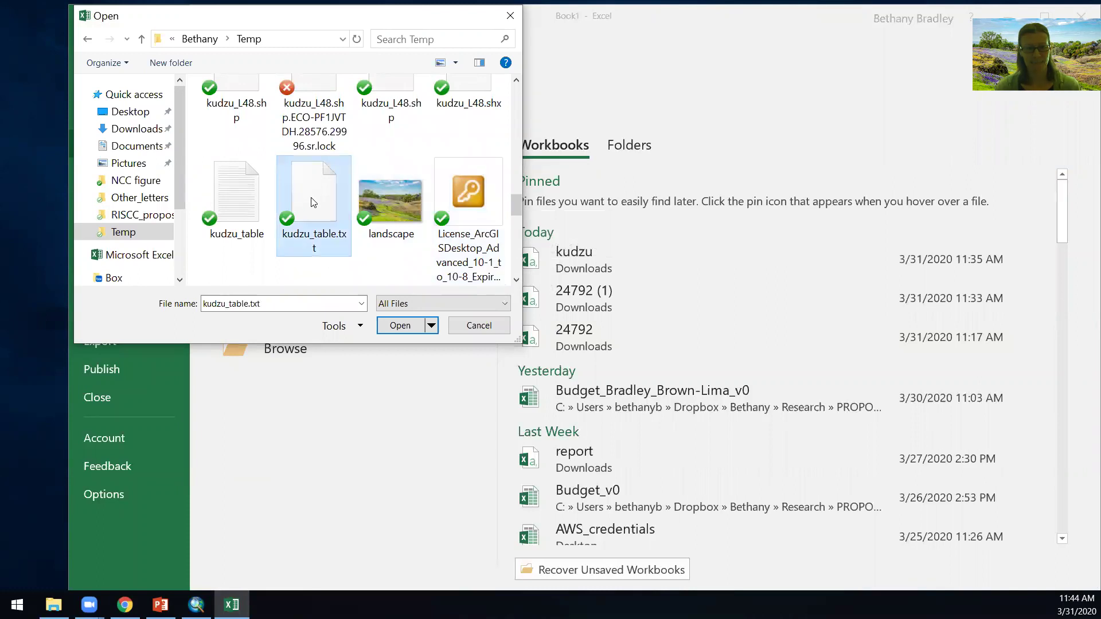
click(407, 334)
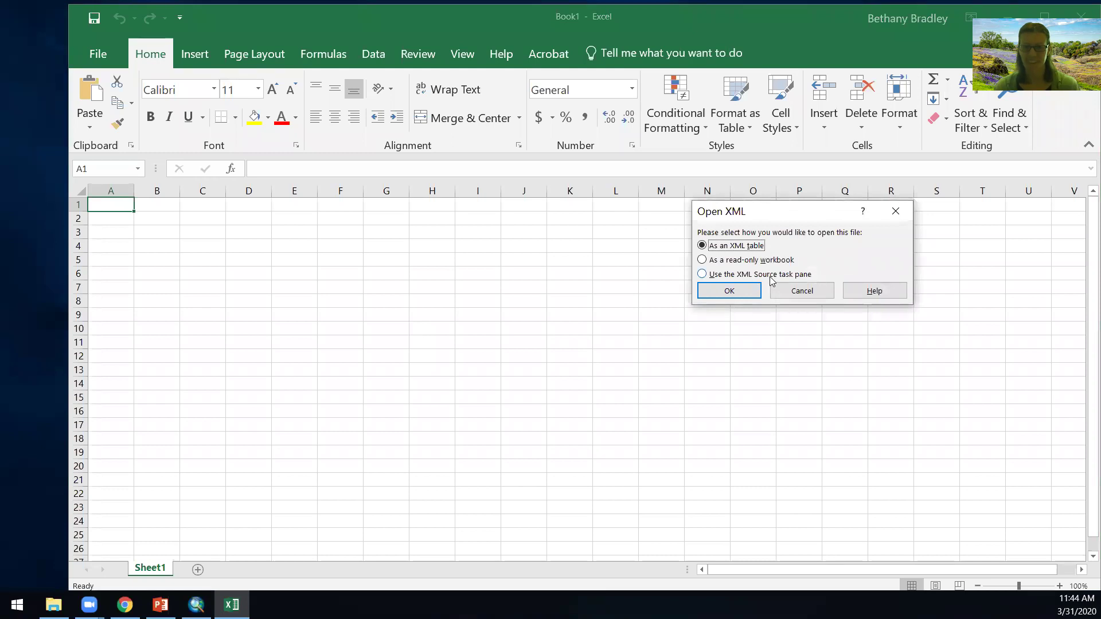
click(811, 291)
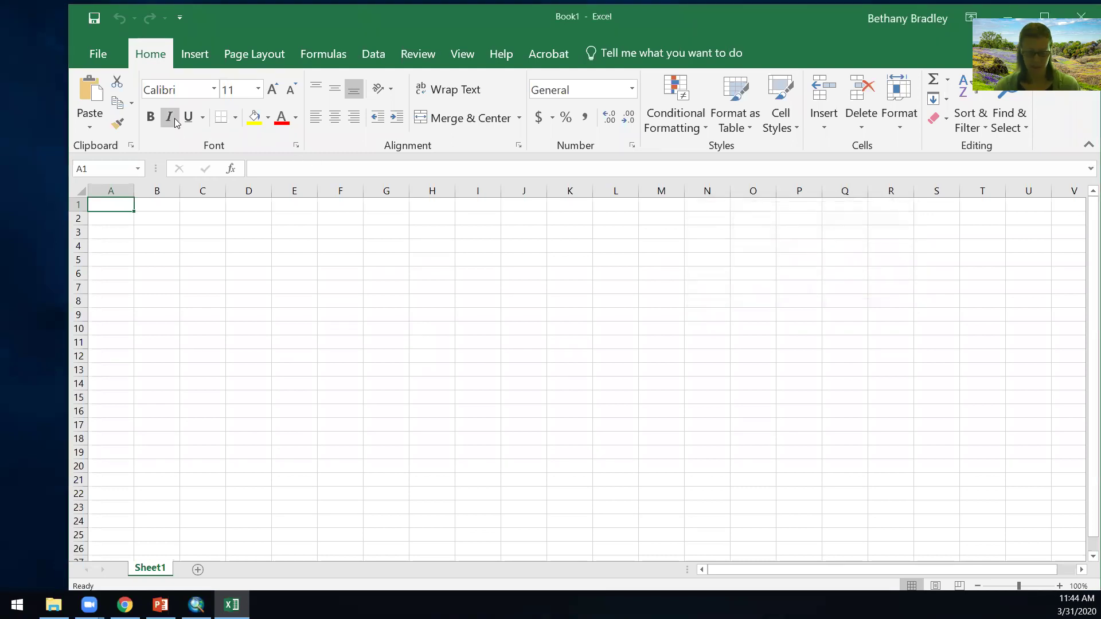
Open the kudzu_table text document from the Temp folder instead of its XML companion file
key(ctrl+o)
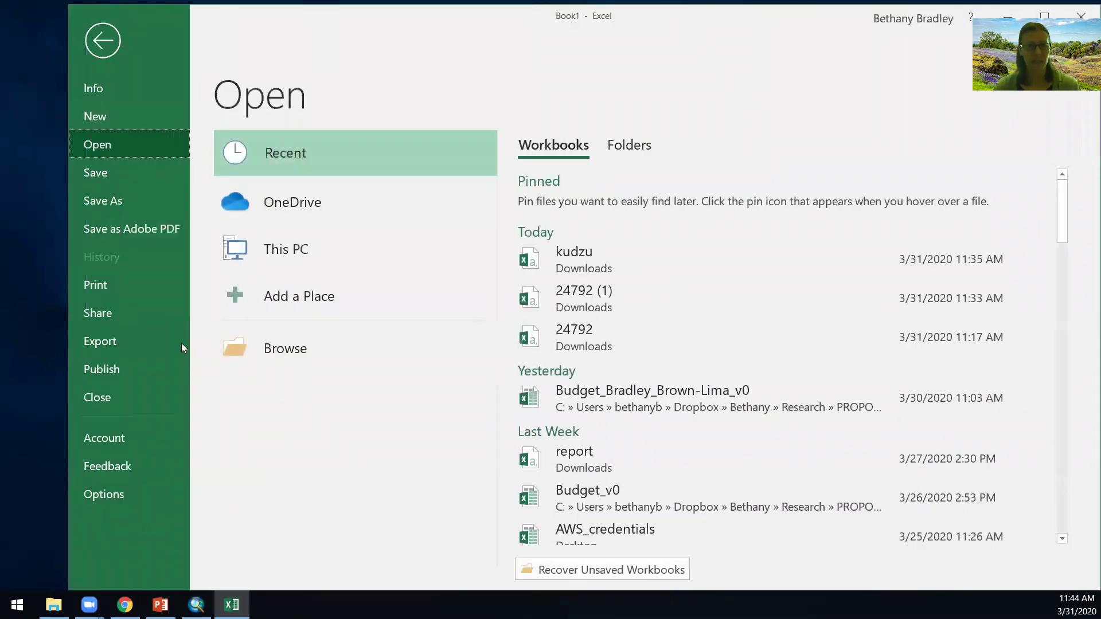
click(332, 358)
scroll(424, 217, down, 2)
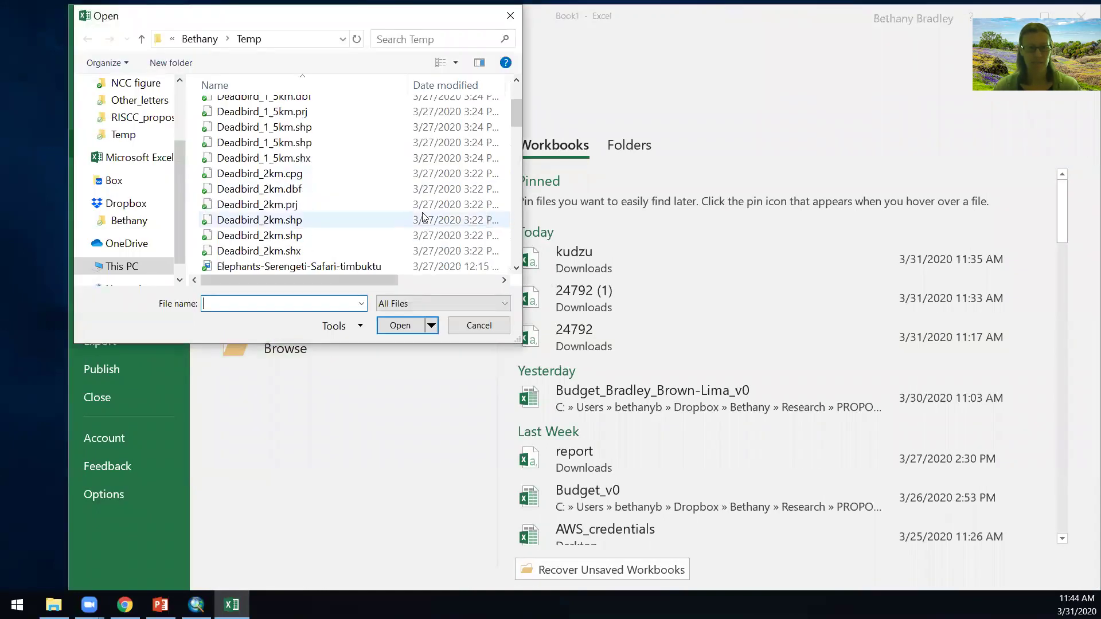
scroll(424, 217, down, 8)
scroll(424, 206, down, 3)
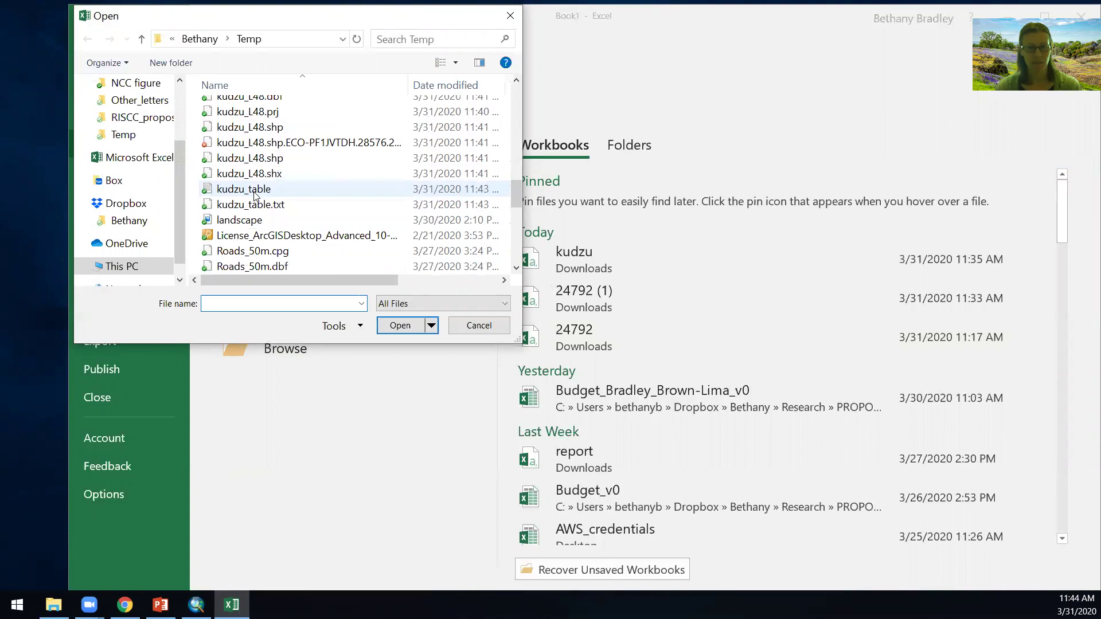
click(255, 195)
drag(306, 277, 432, 279)
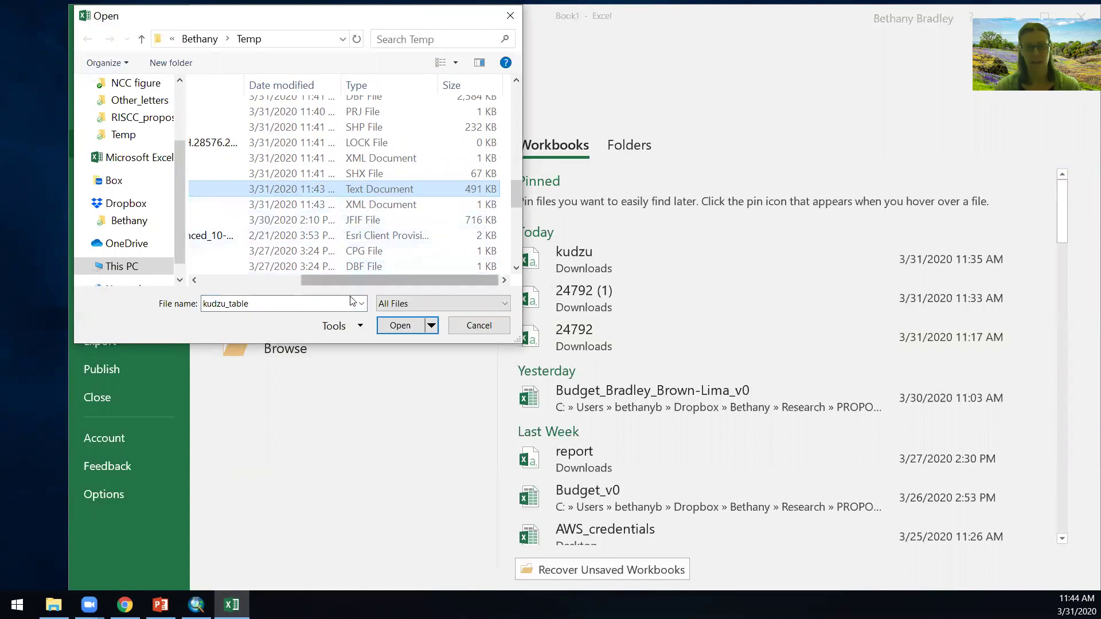
drag(426, 281, 321, 280)
click(408, 326)
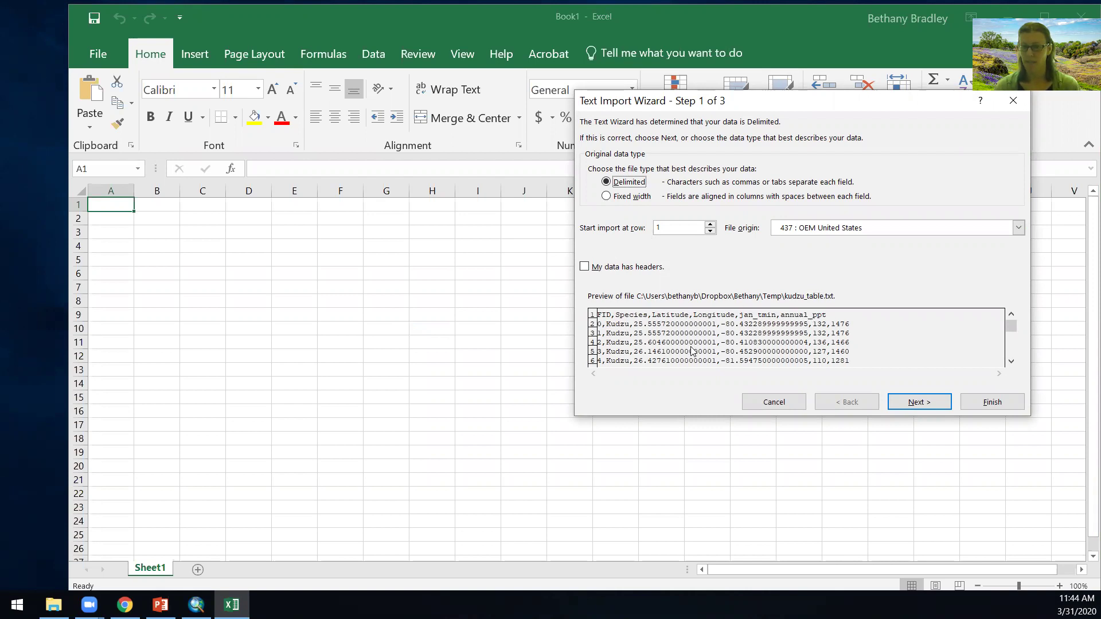
Import the text file as delimited data with Comma added as a delimiter and columns in General format
click(918, 403)
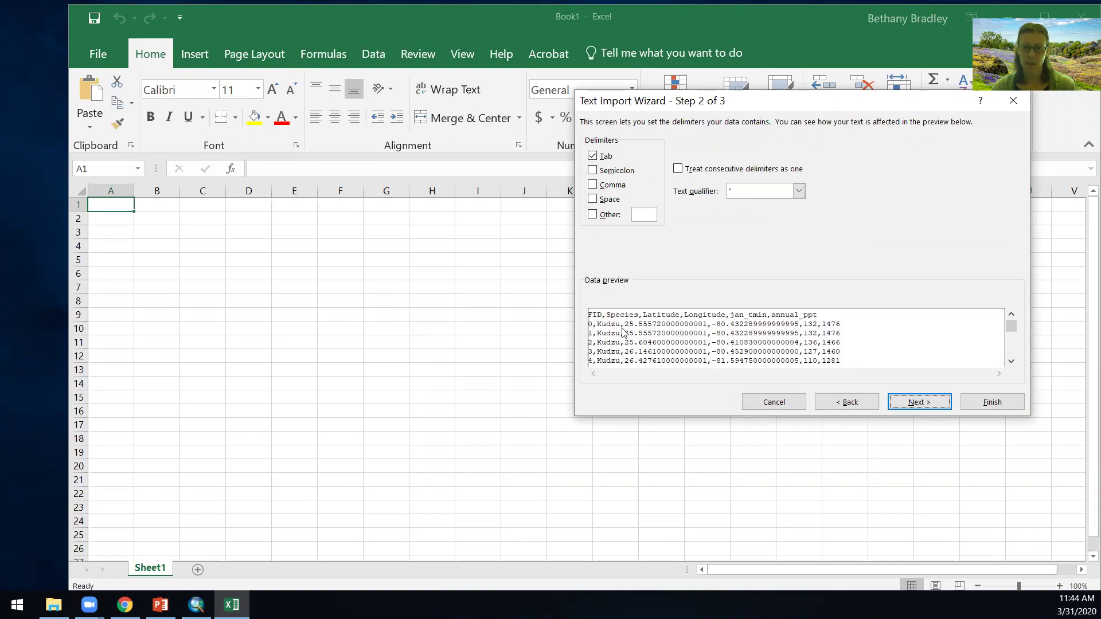
click(593, 185)
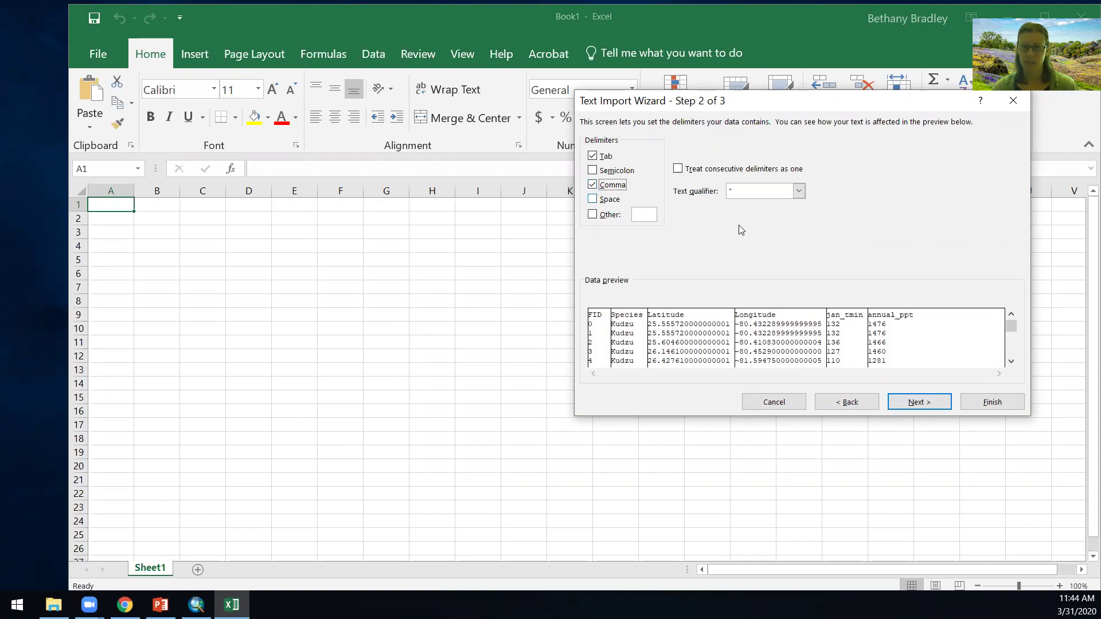
click(919, 402)
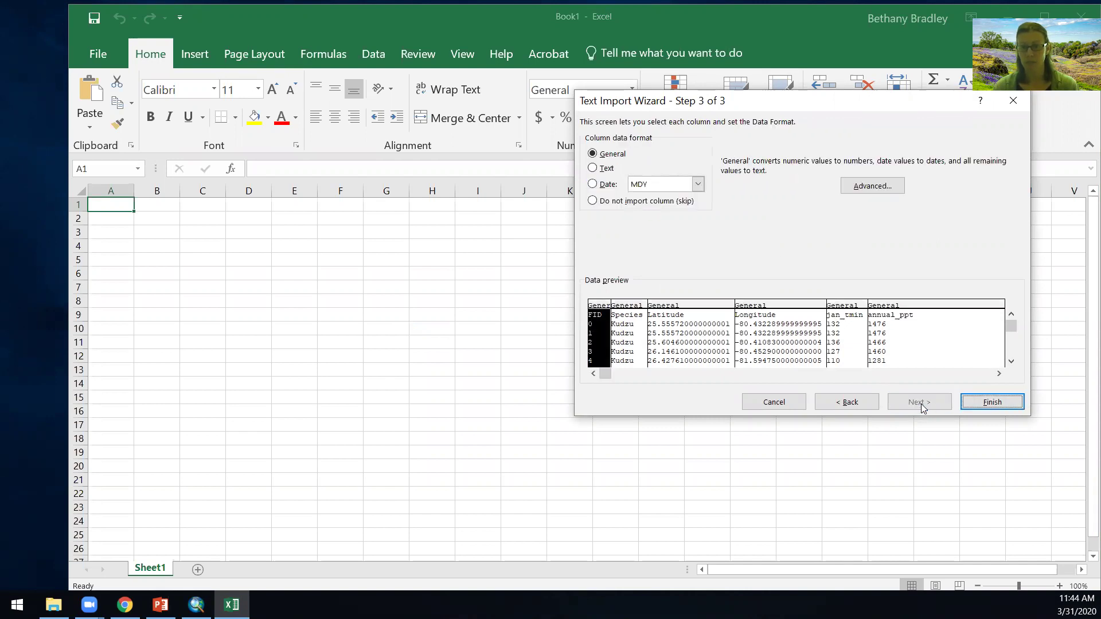
click(988, 402)
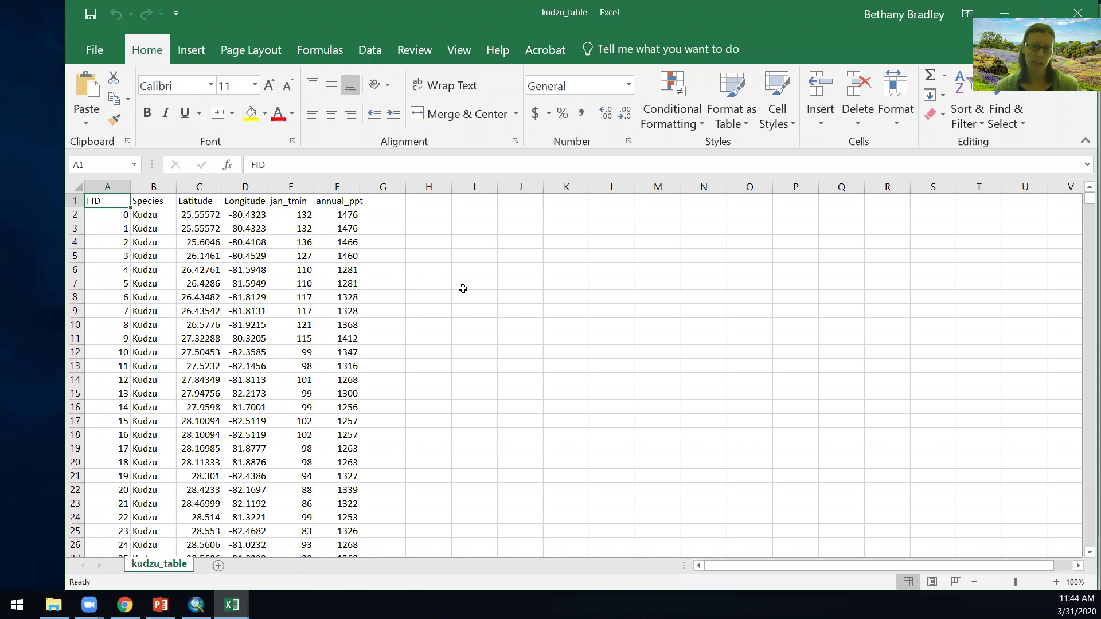
Try inserting a scatter chart from the whole table, and delete the chart
click(299, 215)
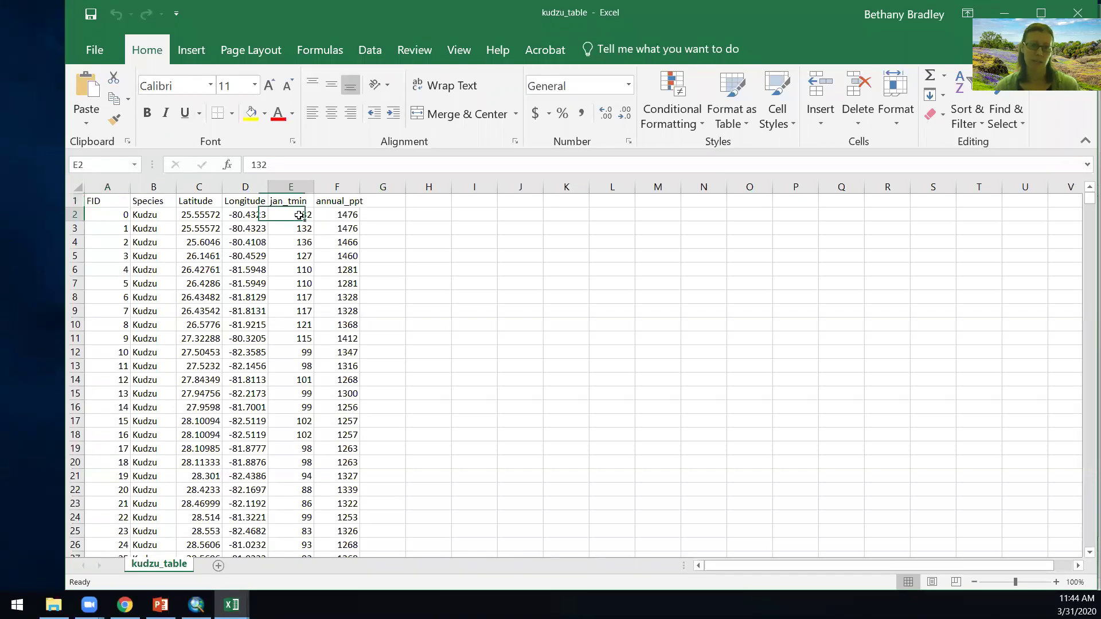
click(199, 55)
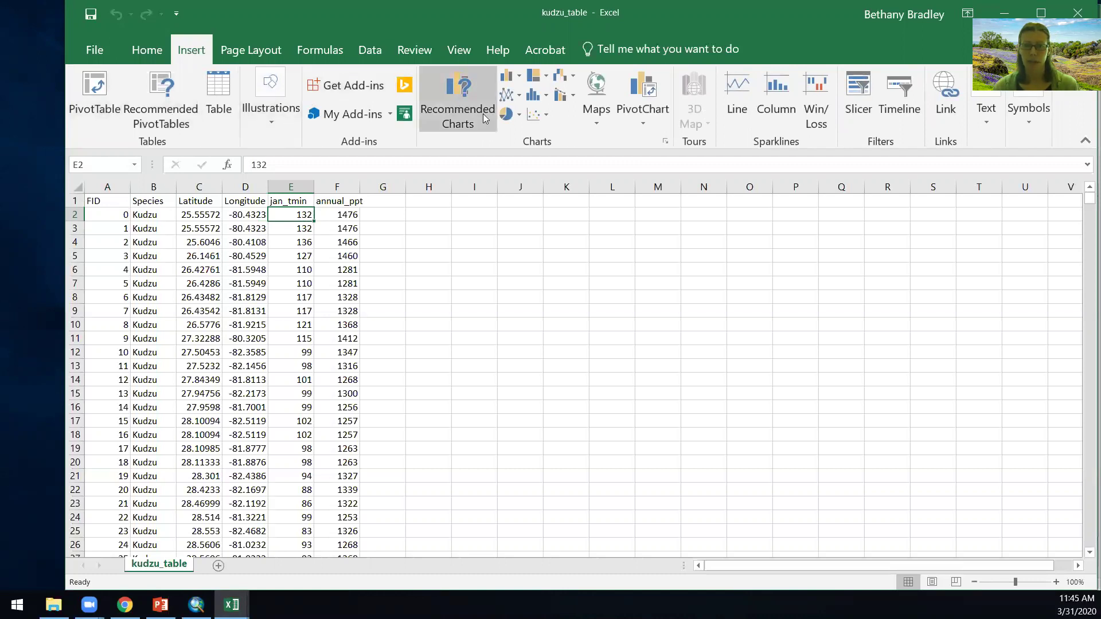
click(537, 118)
click(551, 164)
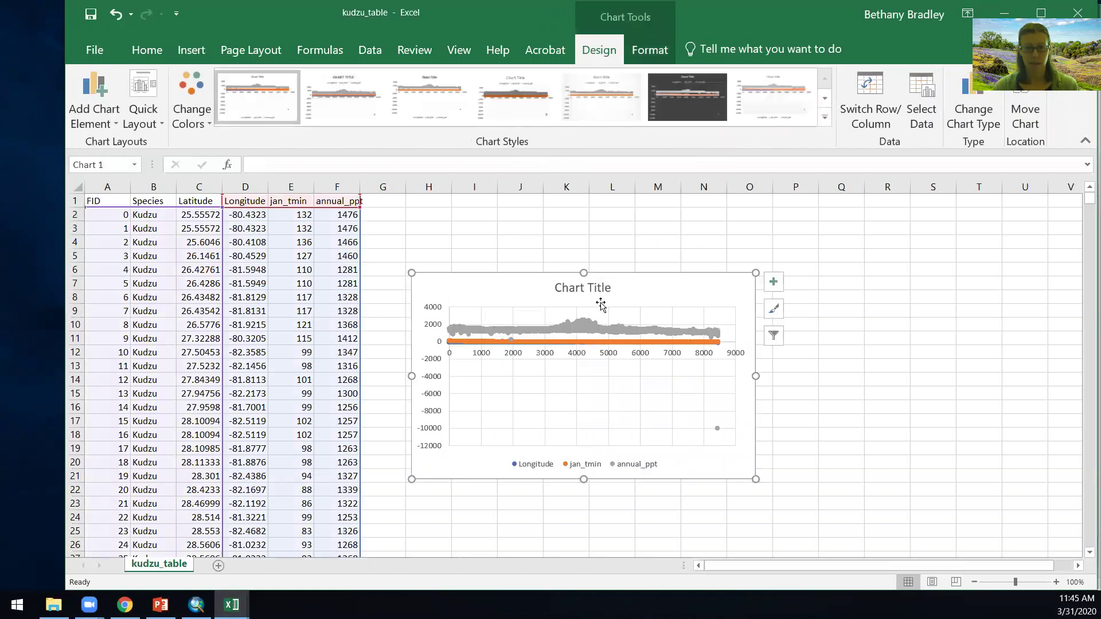
key(Delete)
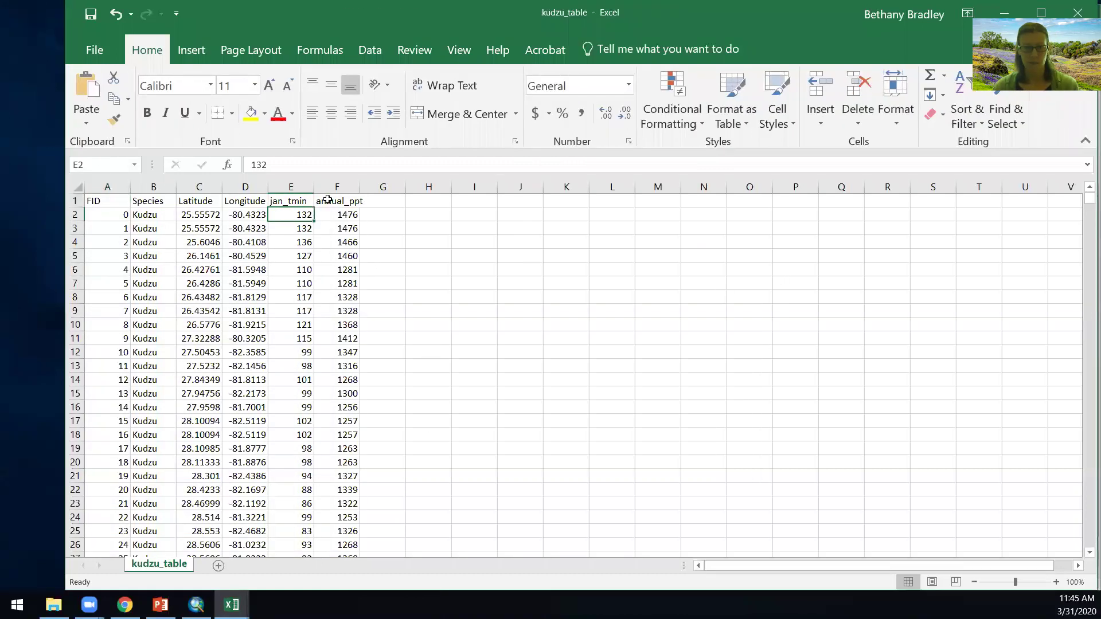
Select the jan_tmin and annual_ppt data through row 8453 for charting, and examine the -9999 jan_tmin value in row 8433
click(289, 200)
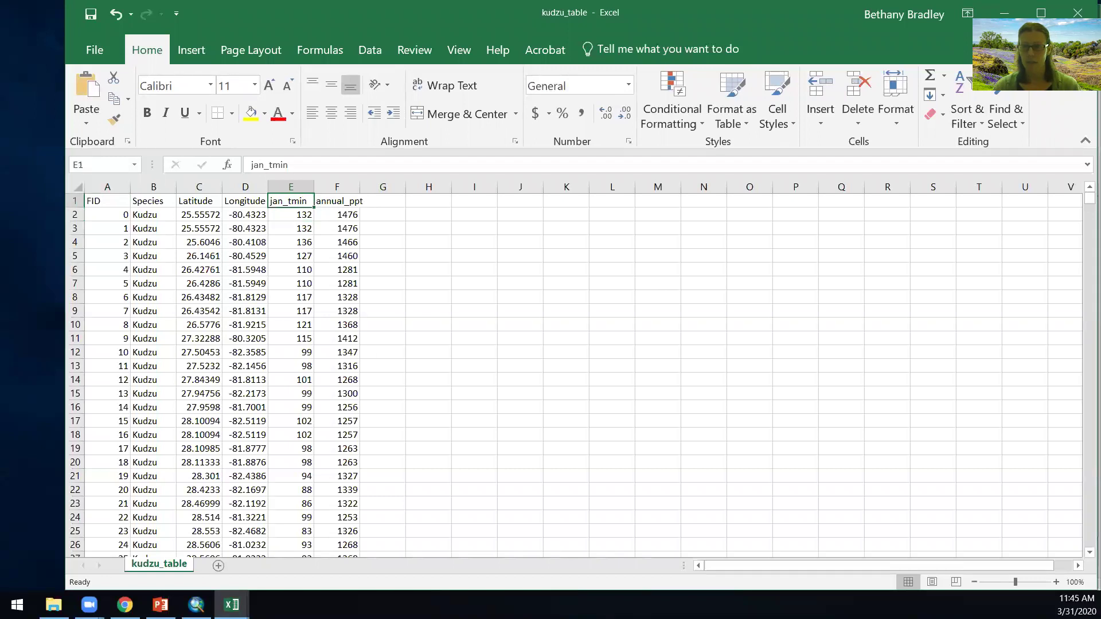
drag(1088, 200, 1089, 541)
shift+click(355, 543)
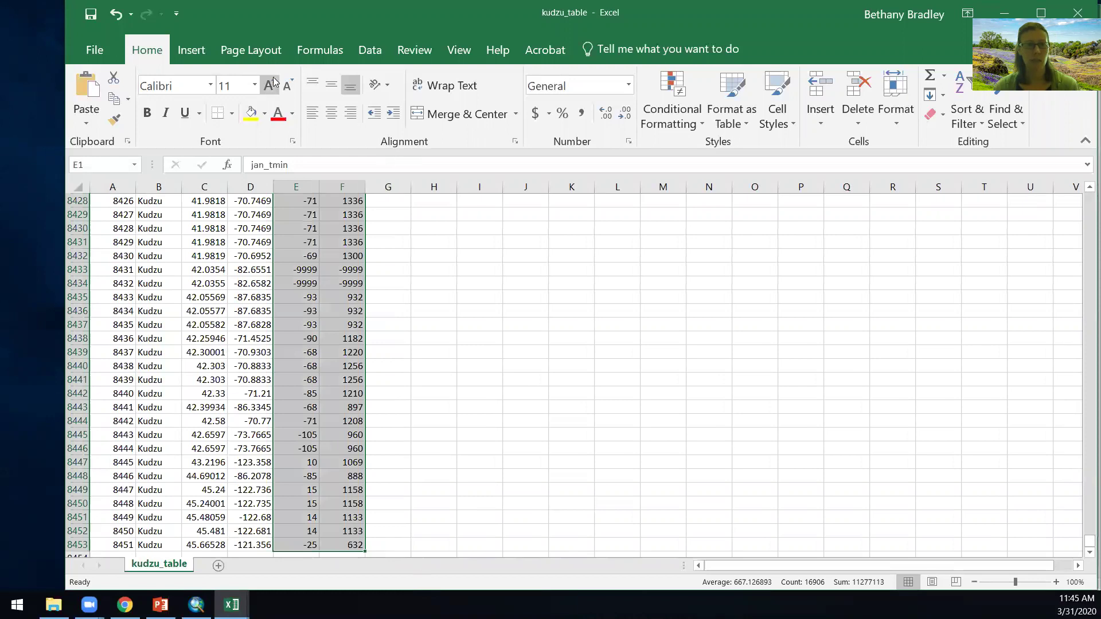
click(190, 51)
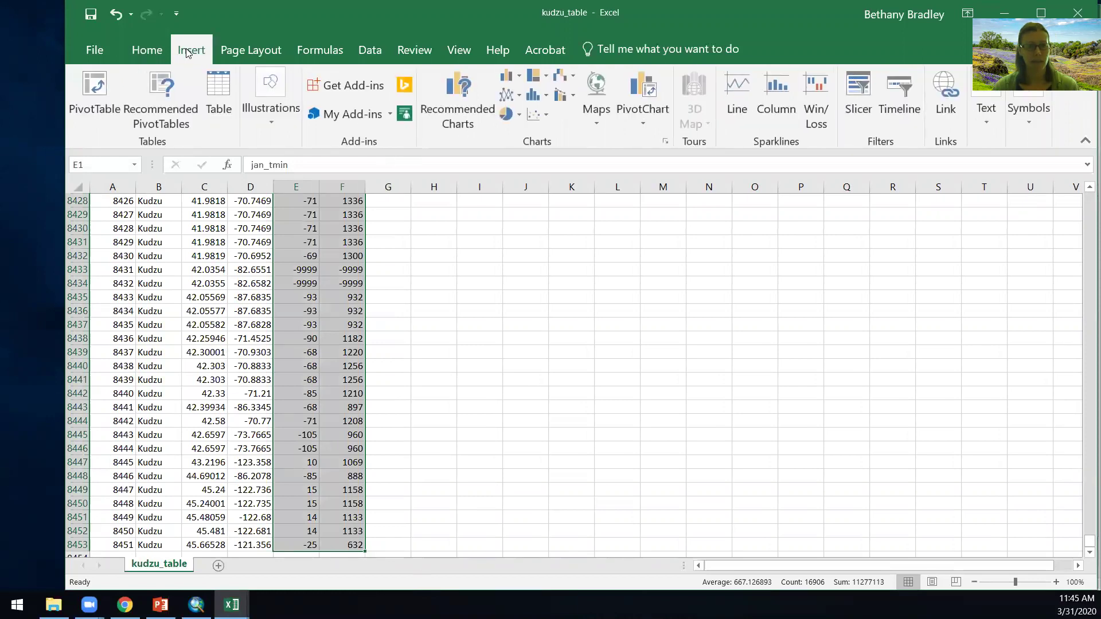
click(309, 270)
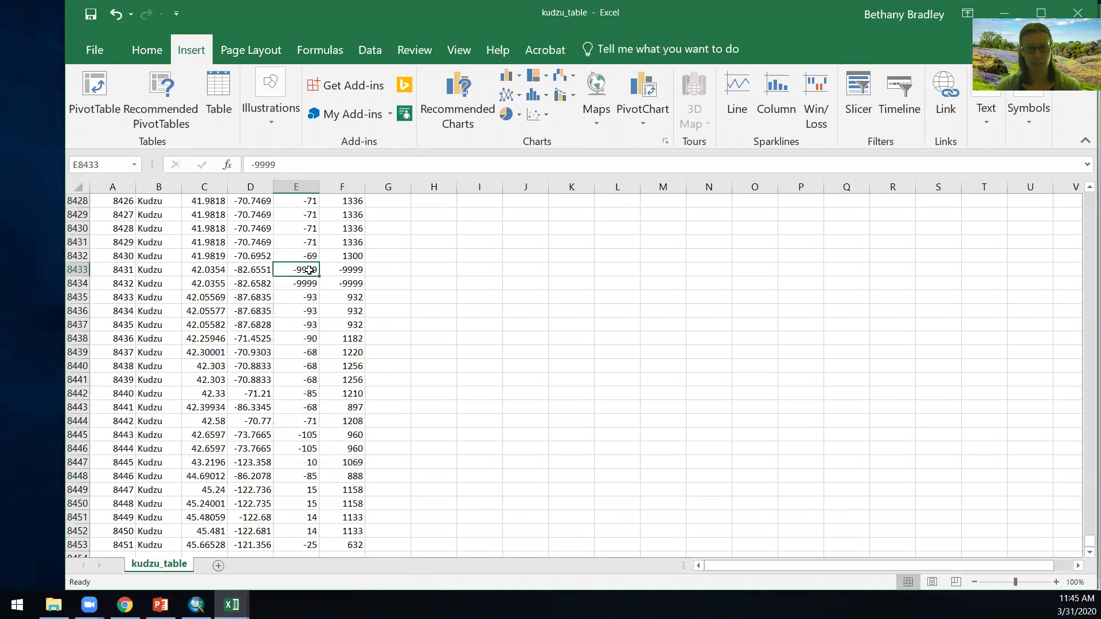
Select columns A through F and turn on filtering for the table's header row
drag(1088, 541, 1085, 166)
drag(336, 187, 111, 182)
click(115, 50)
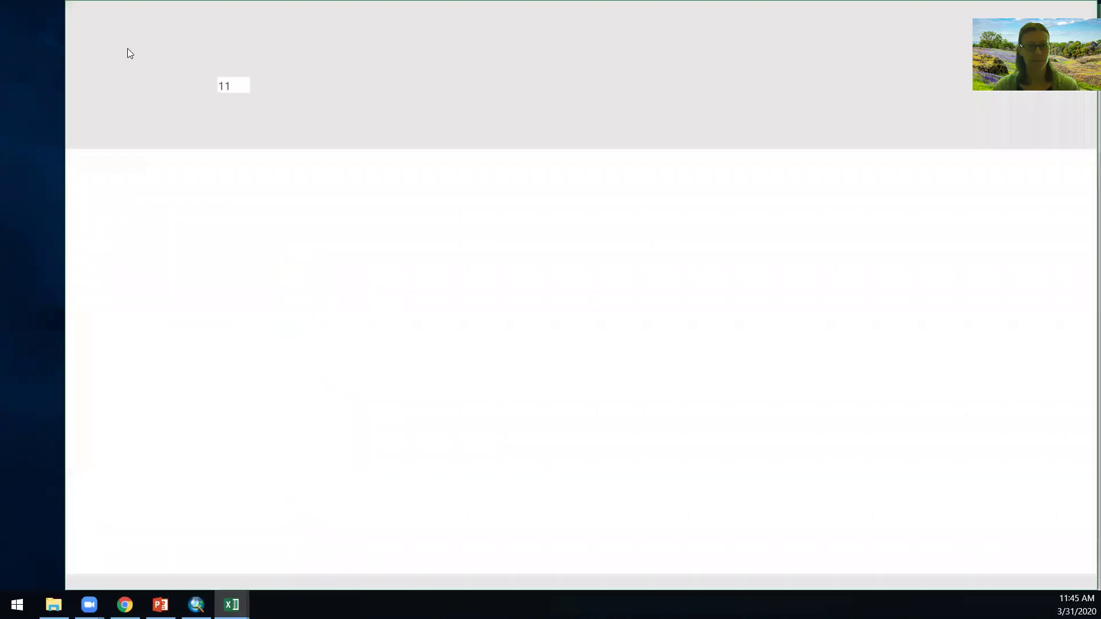
click(135, 56)
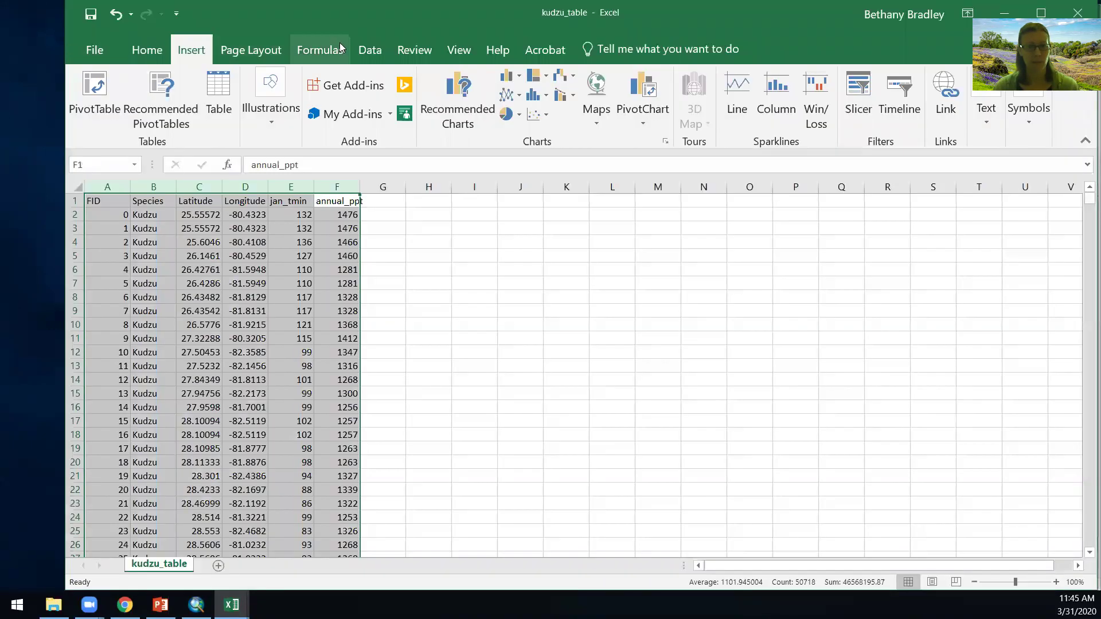
click(370, 50)
click(610, 106)
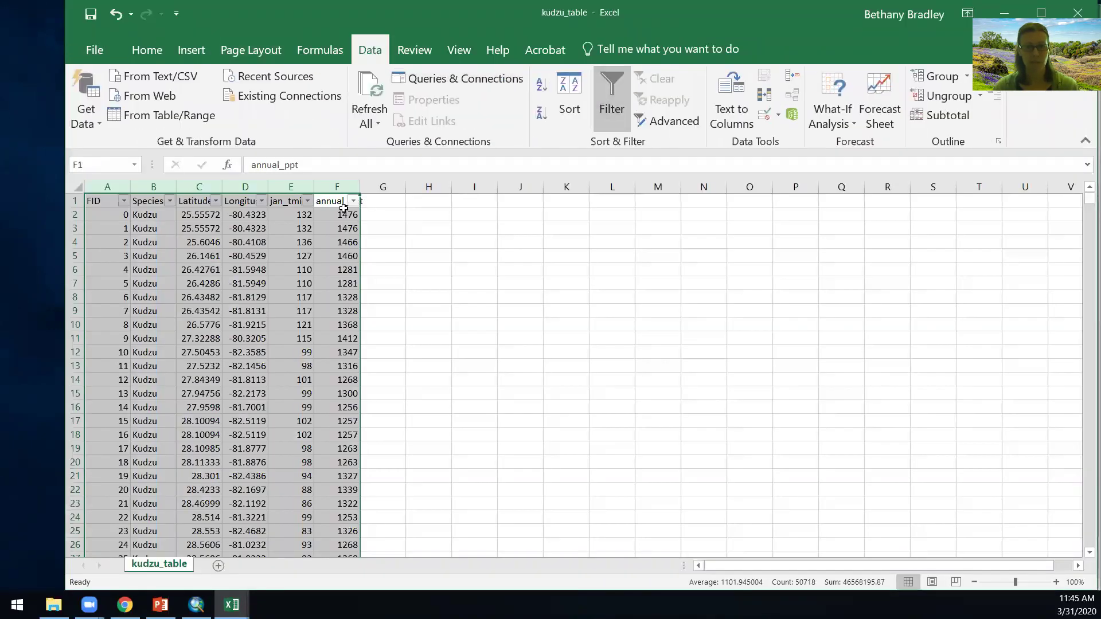
Filter the jan_tmin column to only -9999 and clear the matching records across columns A through F
click(342, 268)
click(308, 201)
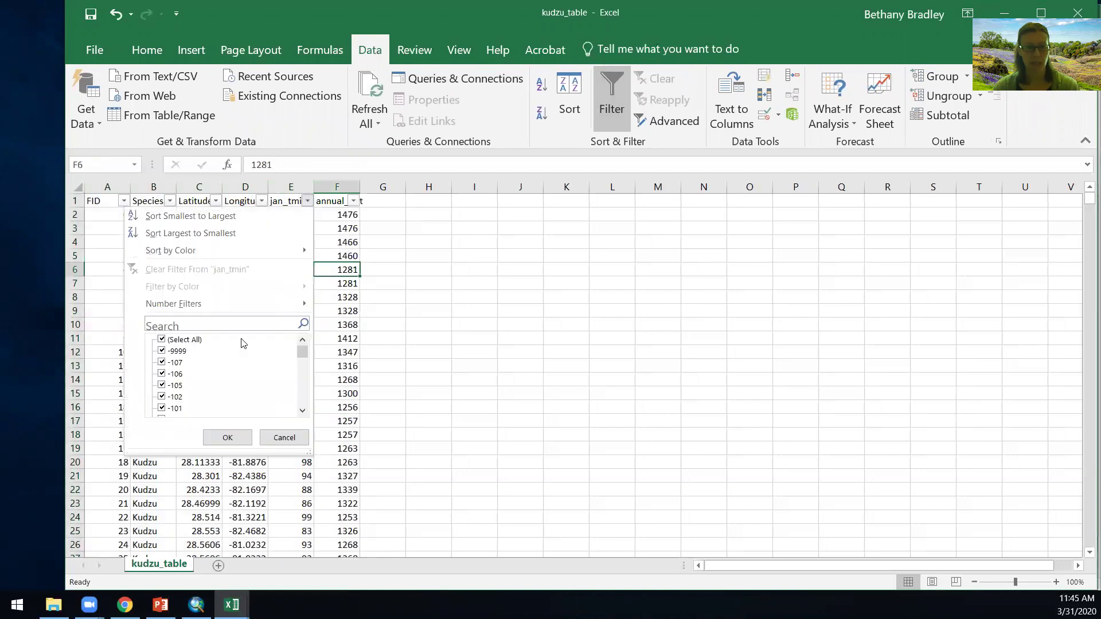
click(162, 340)
click(162, 351)
click(239, 437)
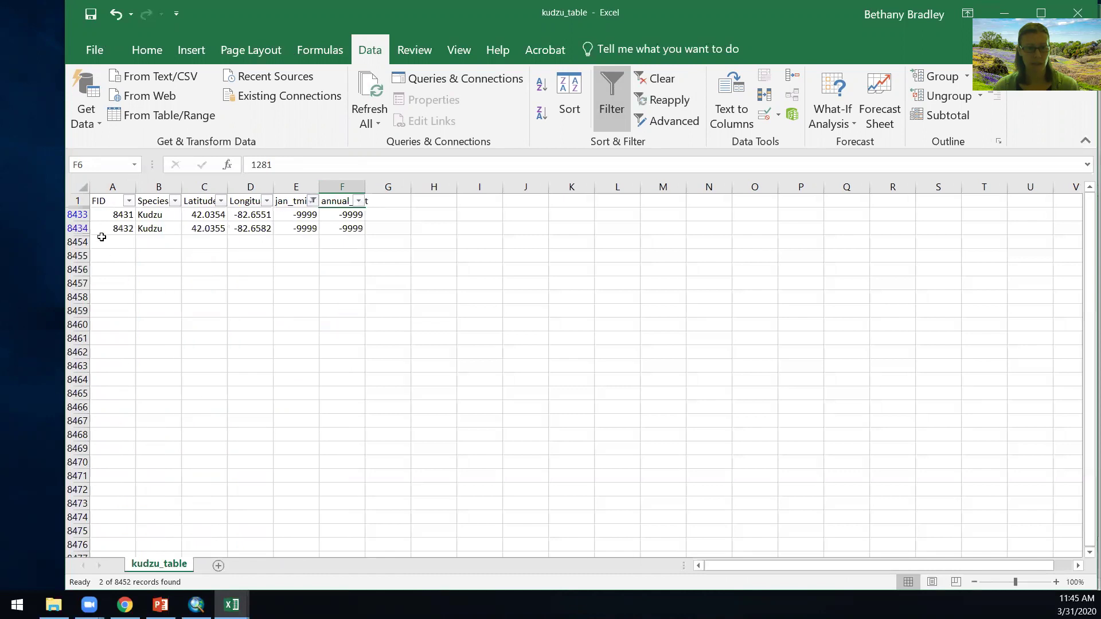
drag(112, 213, 344, 227)
key(Delete)
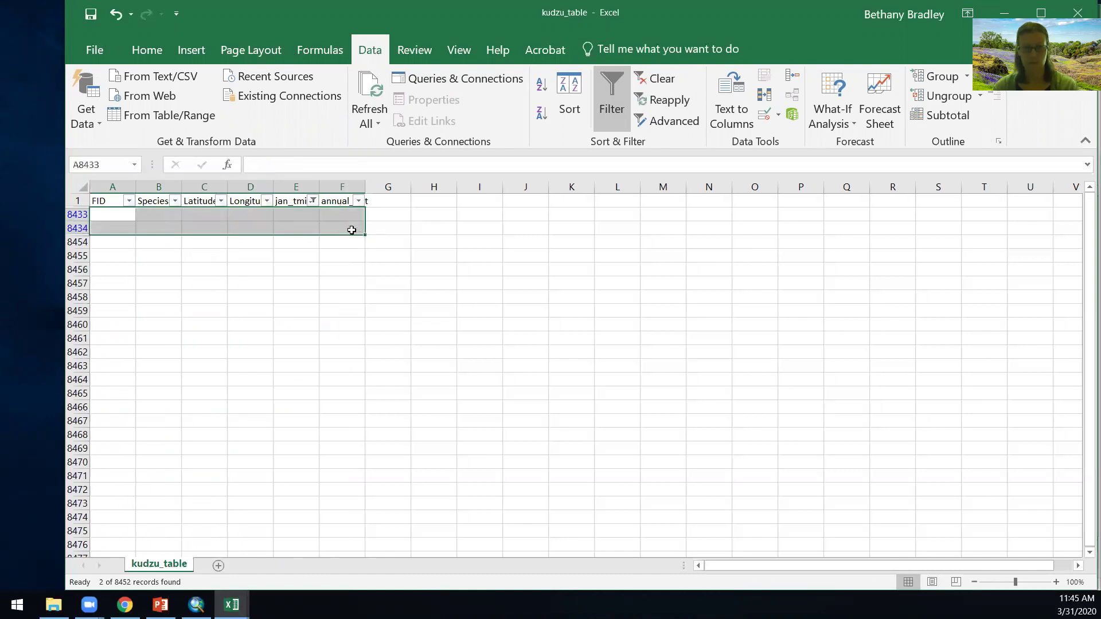
Select all values in the jan_tmin filter to show every record in the table again
click(312, 200)
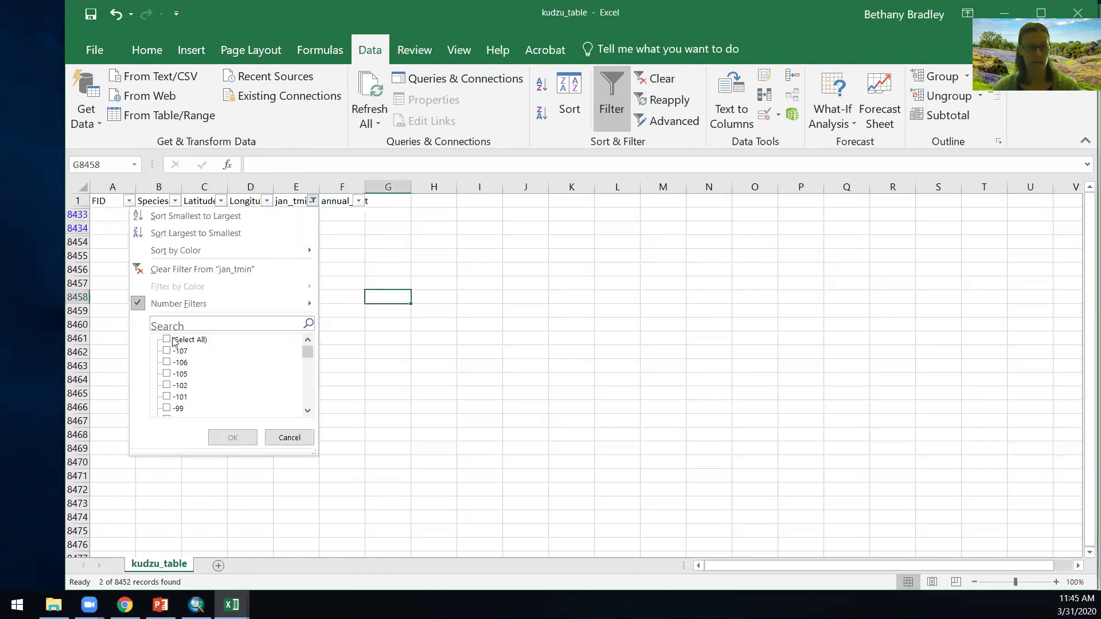
click(358, 200)
click(358, 201)
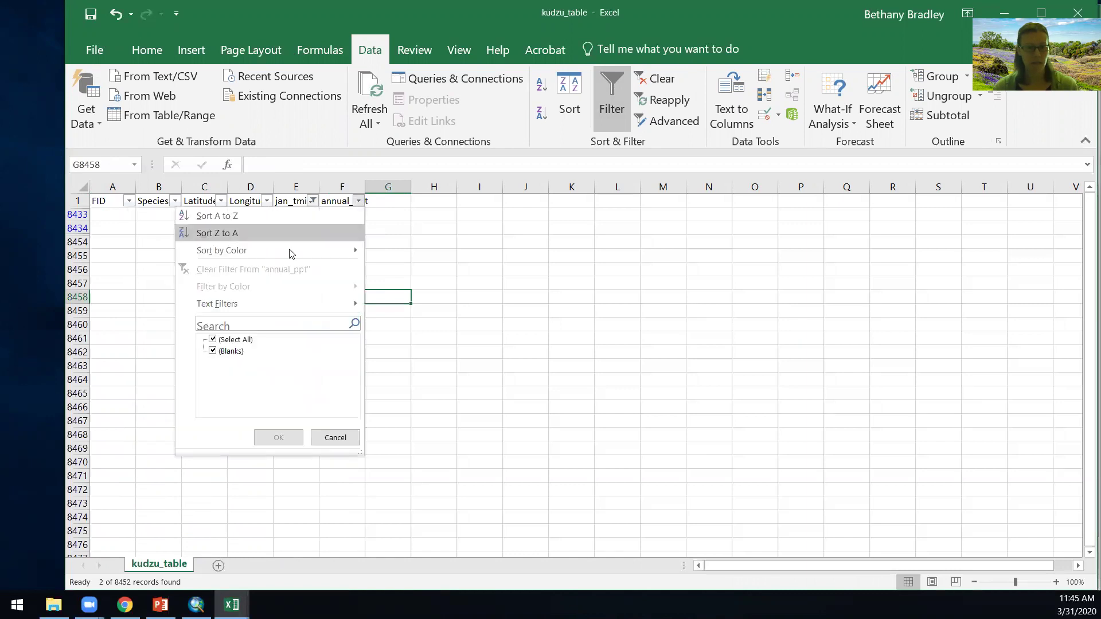
click(215, 341)
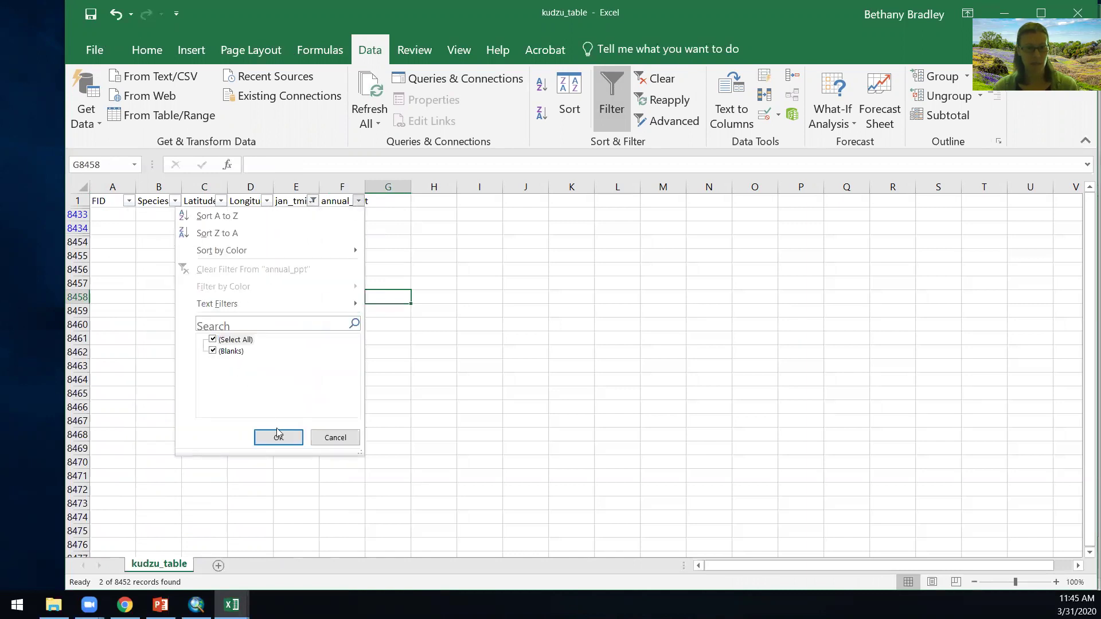
click(278, 438)
click(312, 201)
click(167, 344)
click(229, 436)
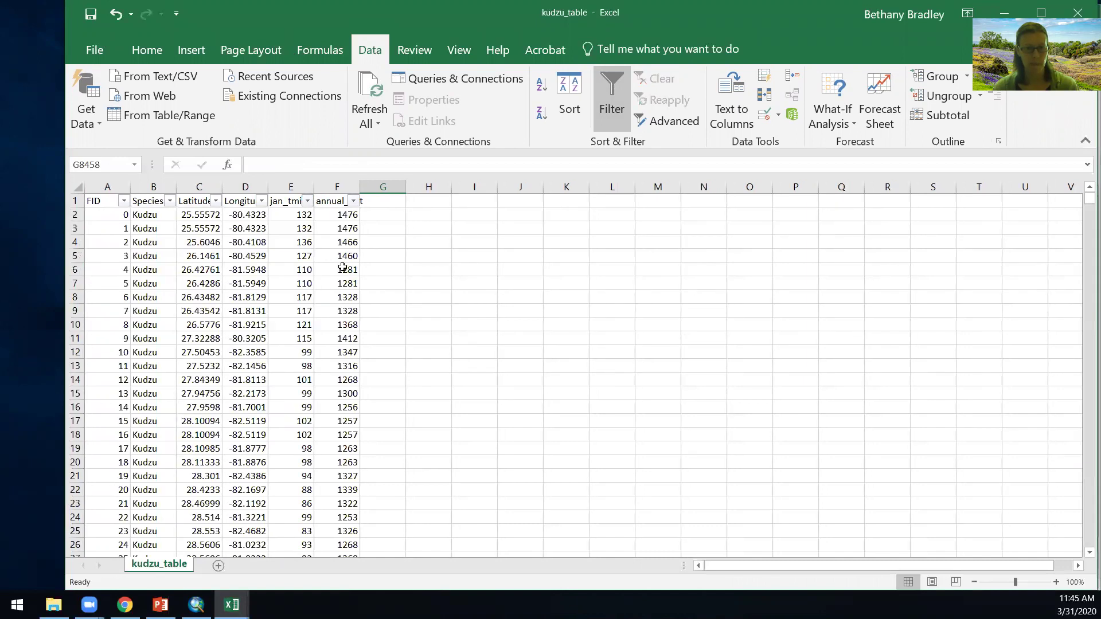
Check the annual_ppt column's filter list for remaining no-data values
click(353, 200)
mouse_move(346, 357)
mouse_down()
mouse_move(347, 405)
mouse_move(348, 352)
mouse_up()
click(286, 436)
click(347, 283)
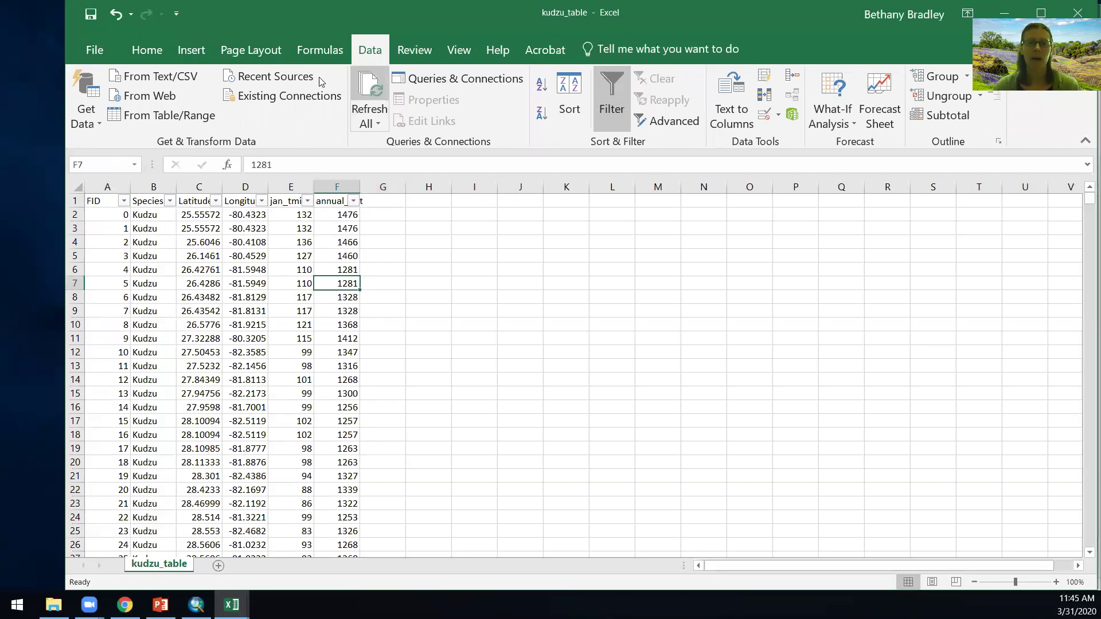
Delete the emptied rows 8433 and 8434 near the end of the table
click(289, 201)
drag(1089, 198, 1085, 554)
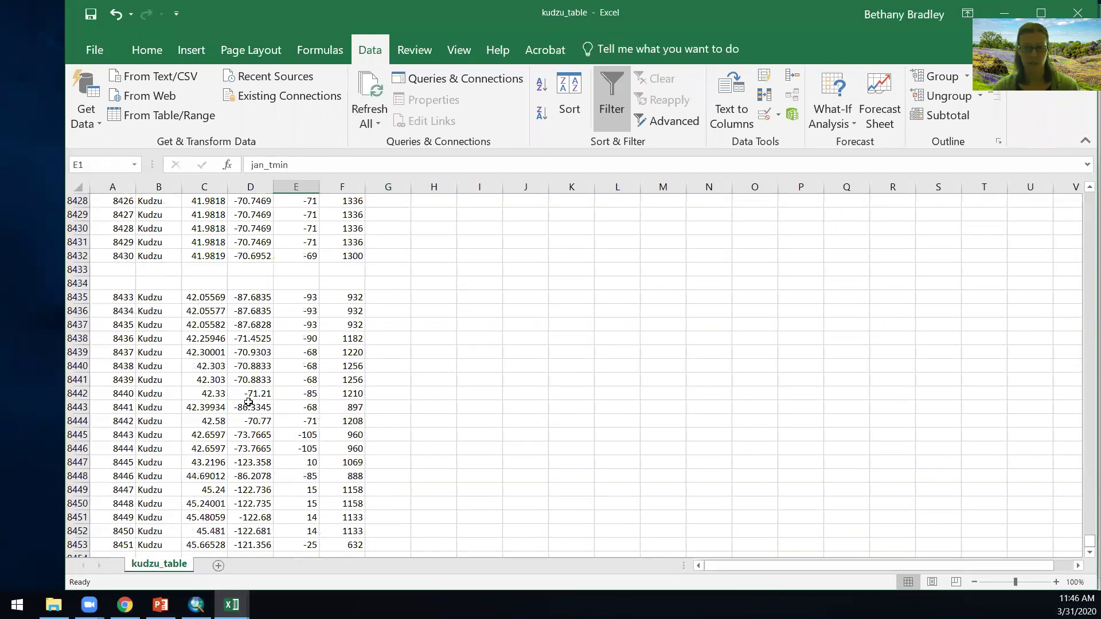
drag(72, 270, 72, 283)
right_click(155, 275)
click(191, 396)
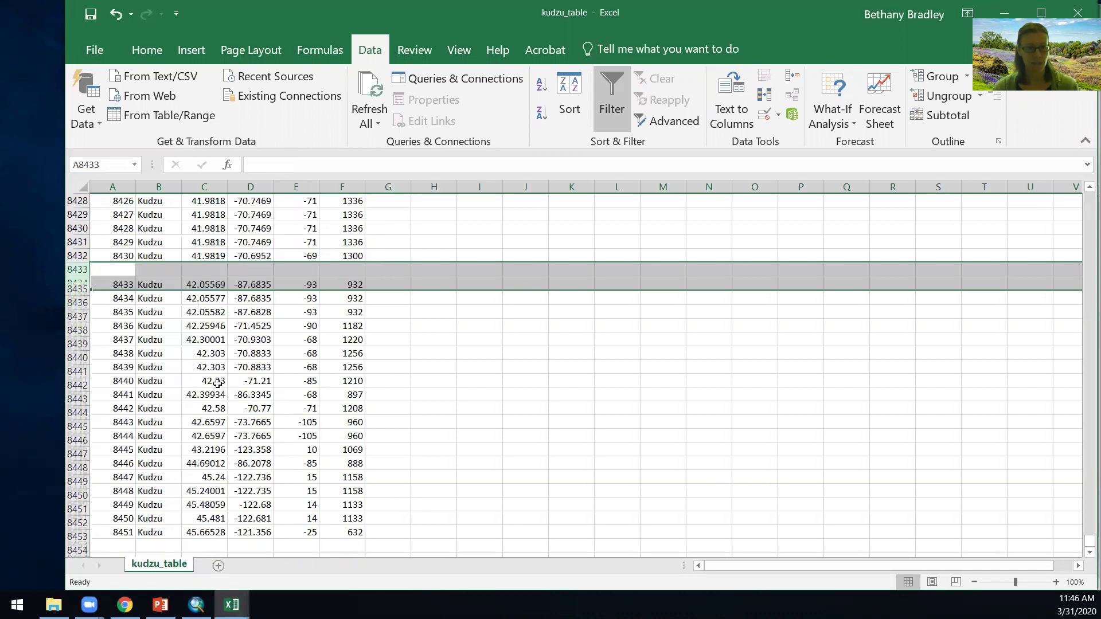
click(296, 270)
Insert a scatter chart from the jan_tmin and annual_ppt data, cells E1 through F8451
click(355, 518)
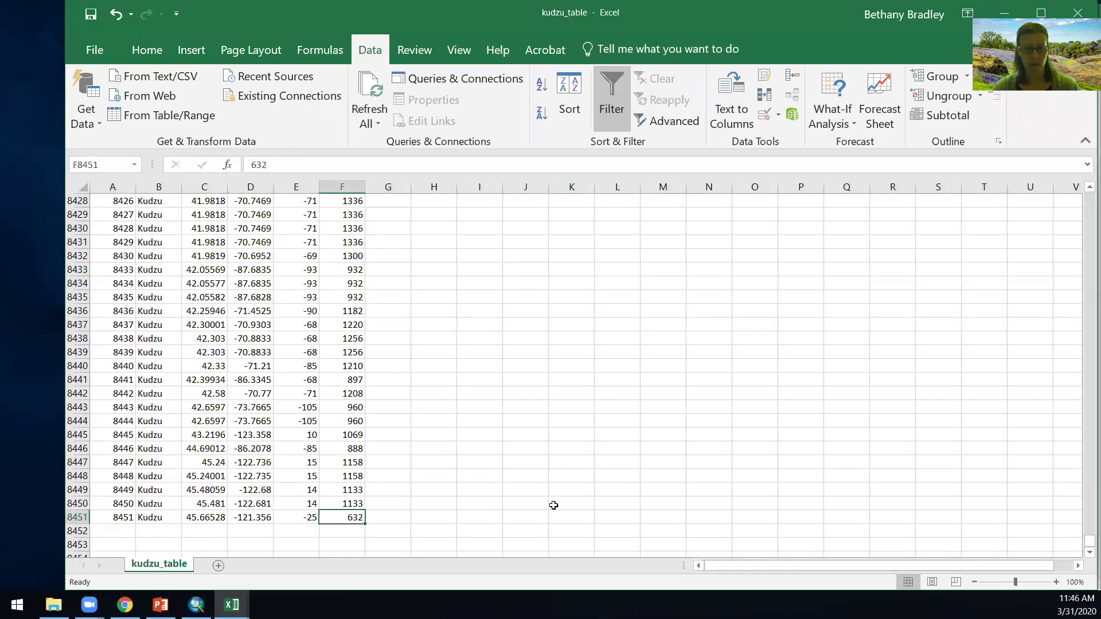
drag(1085, 547, 1085, 194)
shift+click(290, 205)
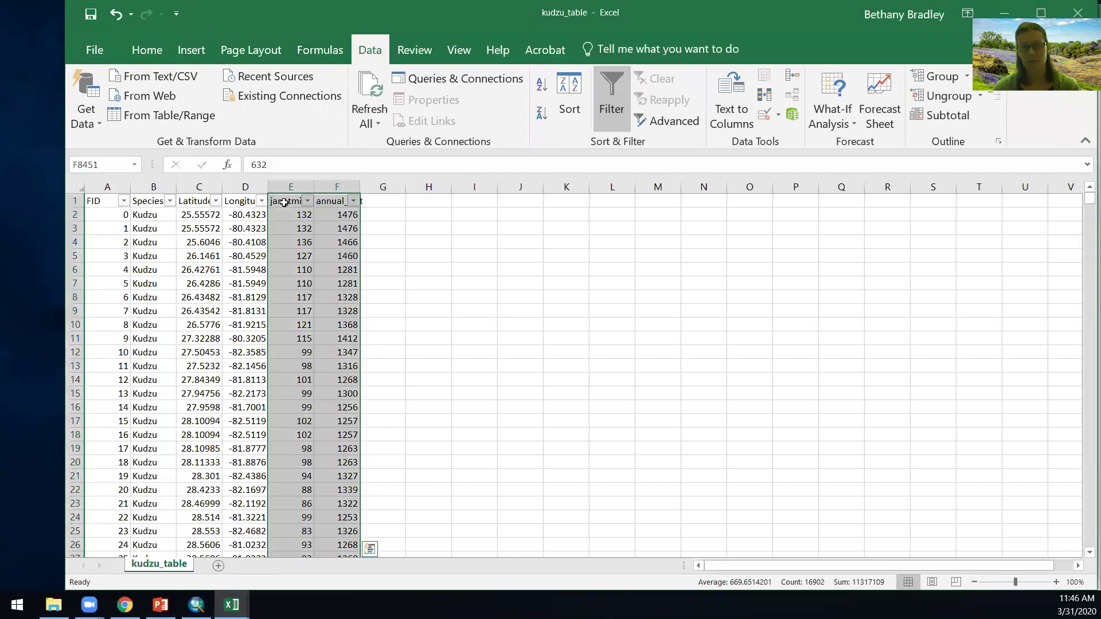
click(195, 55)
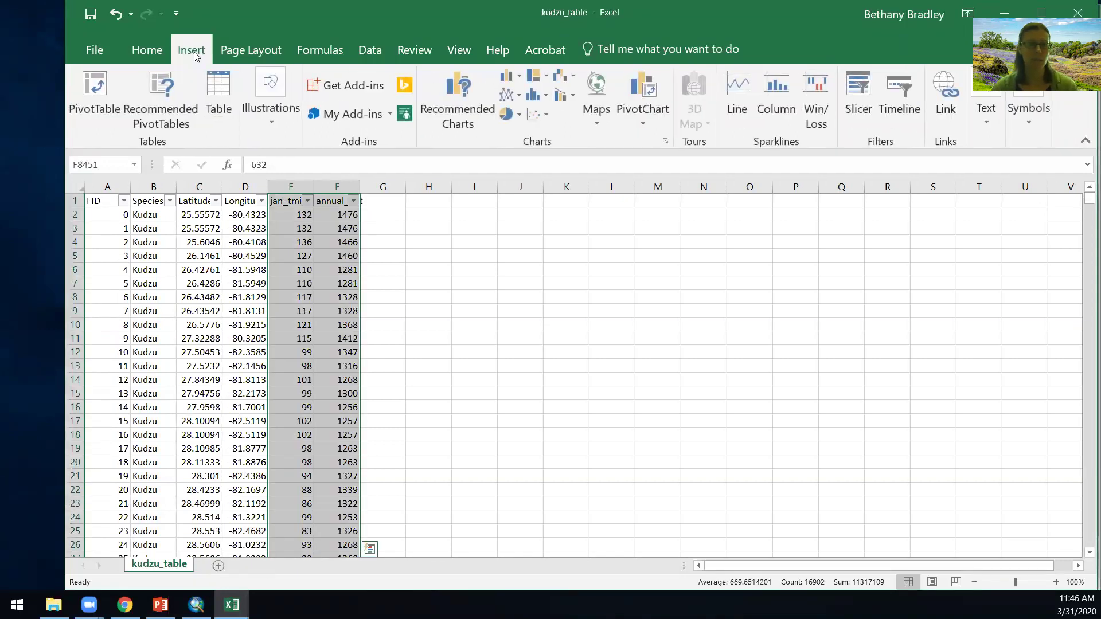
click(535, 116)
click(547, 178)
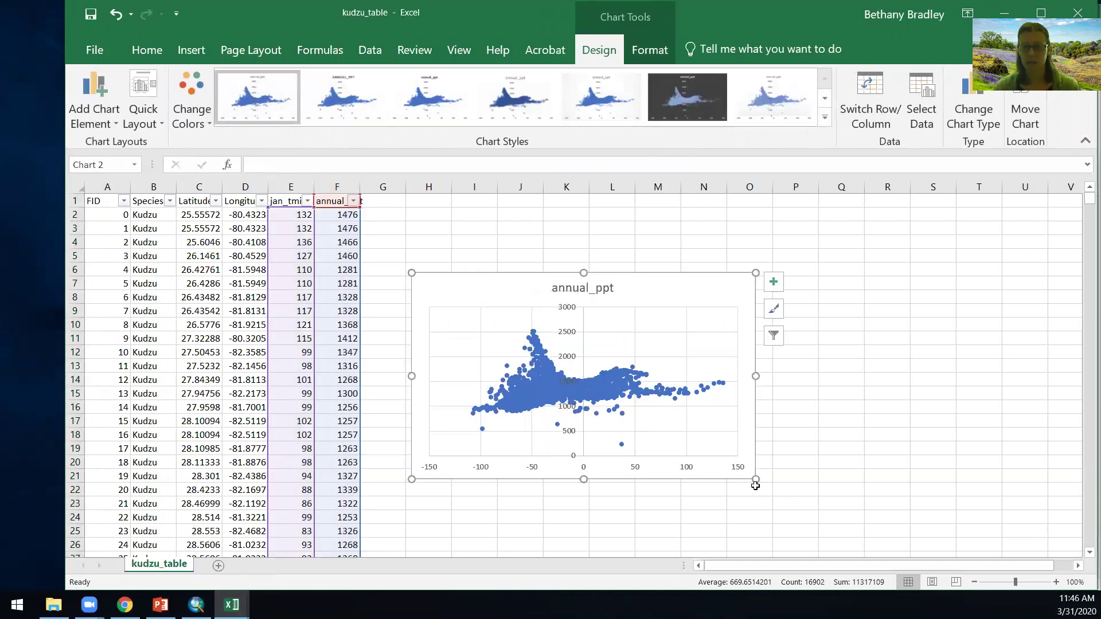
Enlarge the scatter chart, move it up beside the first data rows, and delete its annual_ppt title
drag(755, 477, 872, 546)
drag(712, 308, 710, 239)
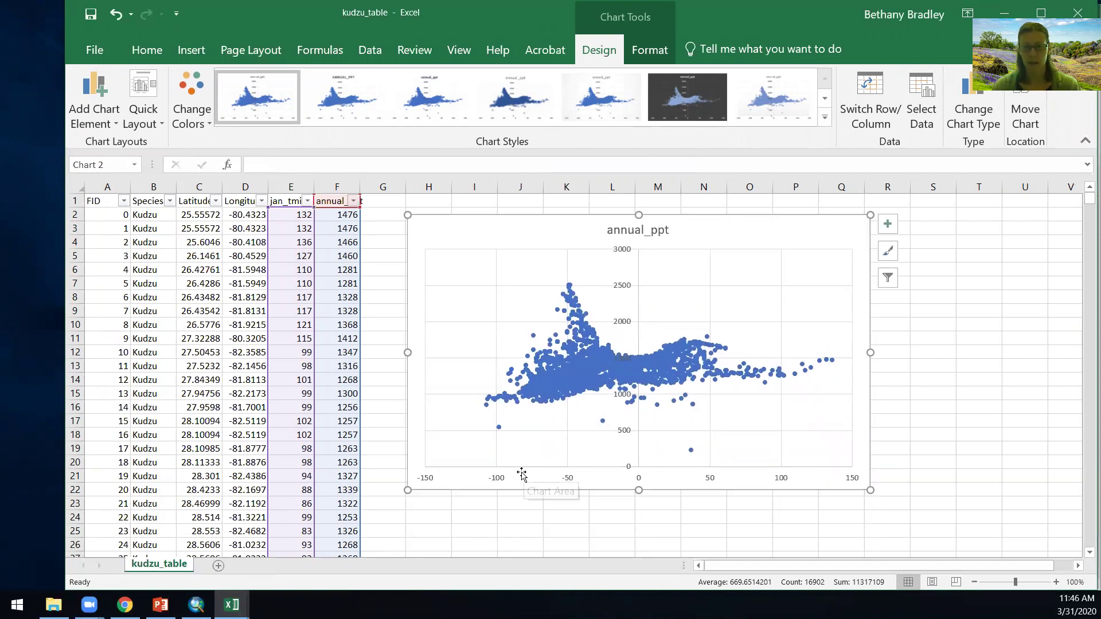
click(642, 227)
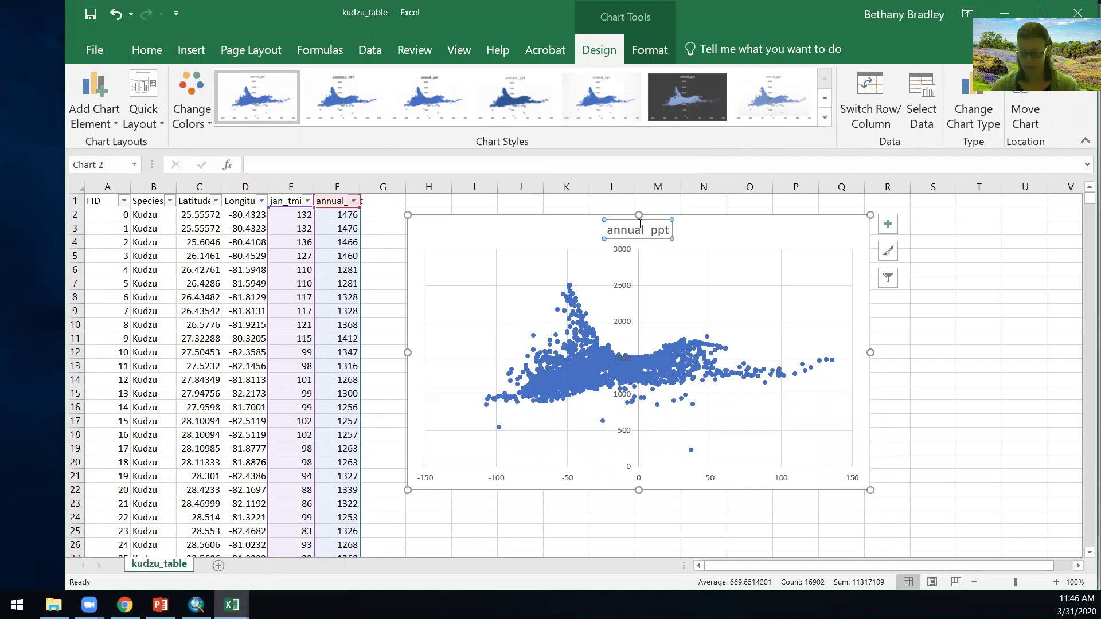
key(Delete)
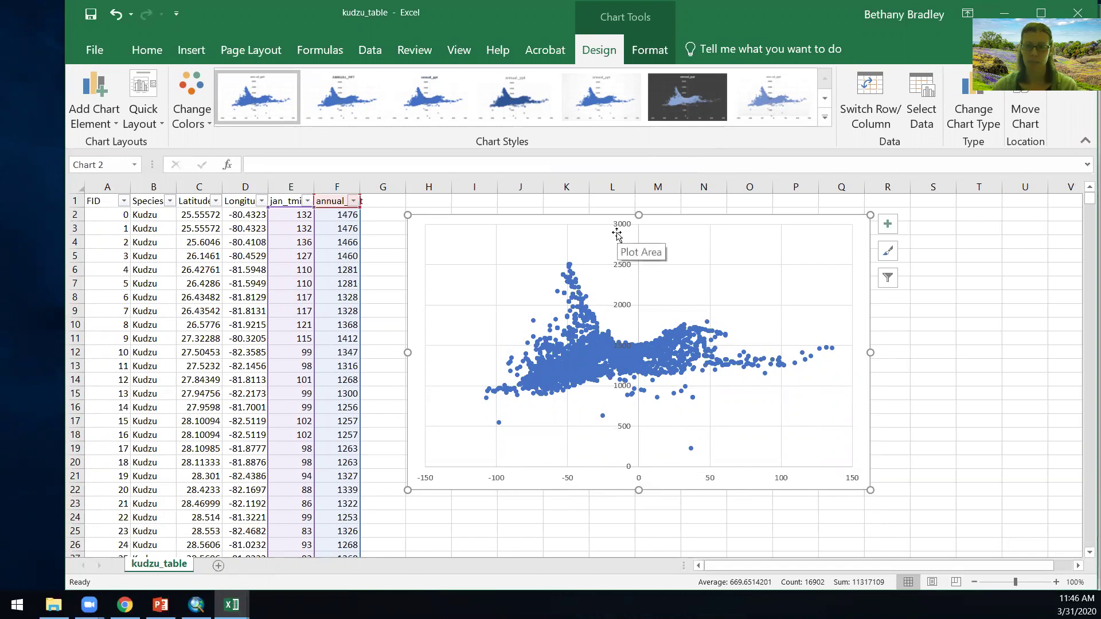
right_click(636, 438)
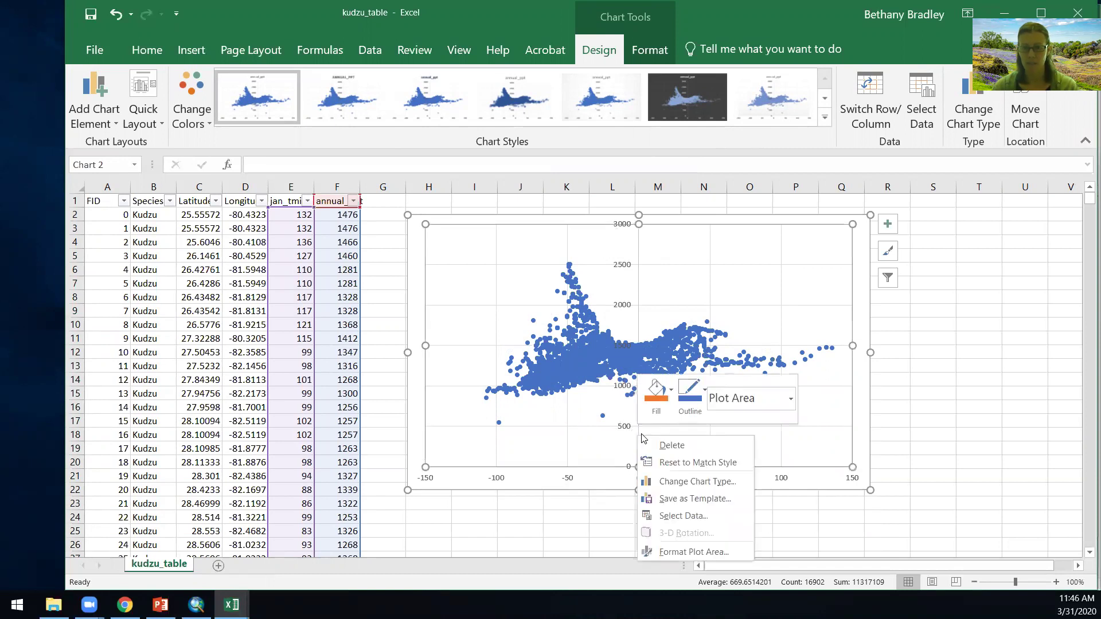
click(674, 552)
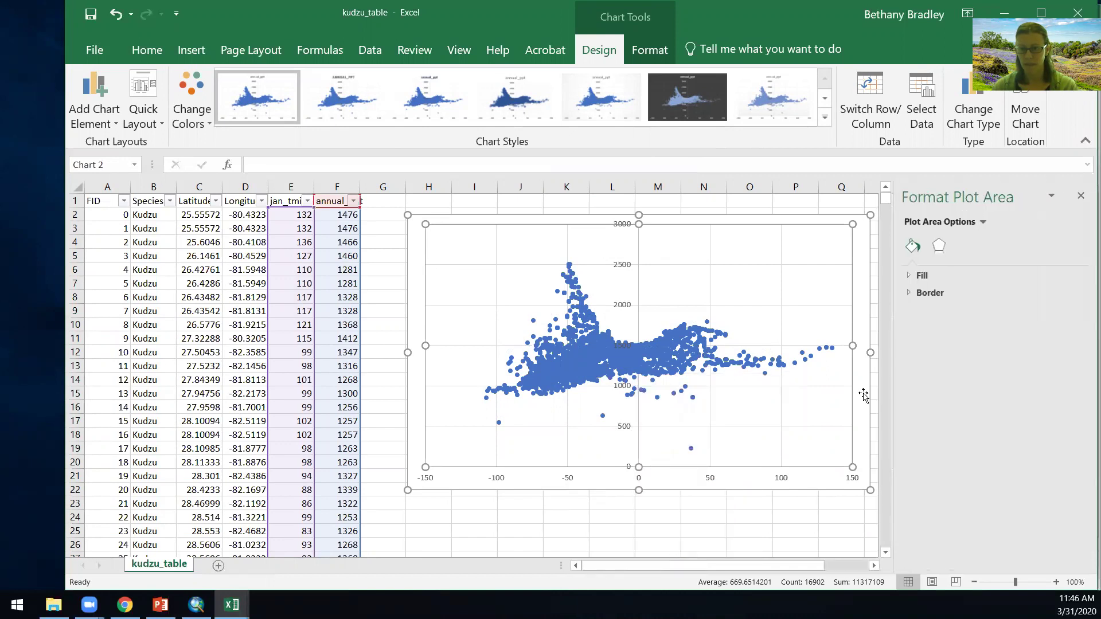
click(1080, 196)
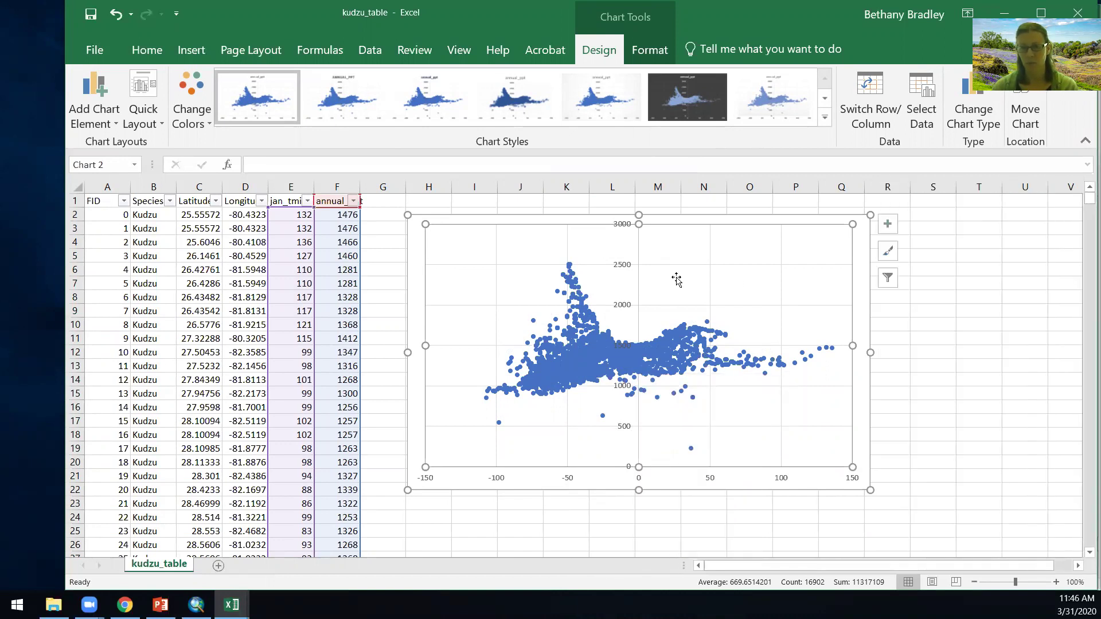
Format the chart's horizontal axis so the vertical axis crosses at axis value -150
right_click(639, 479)
click(677, 468)
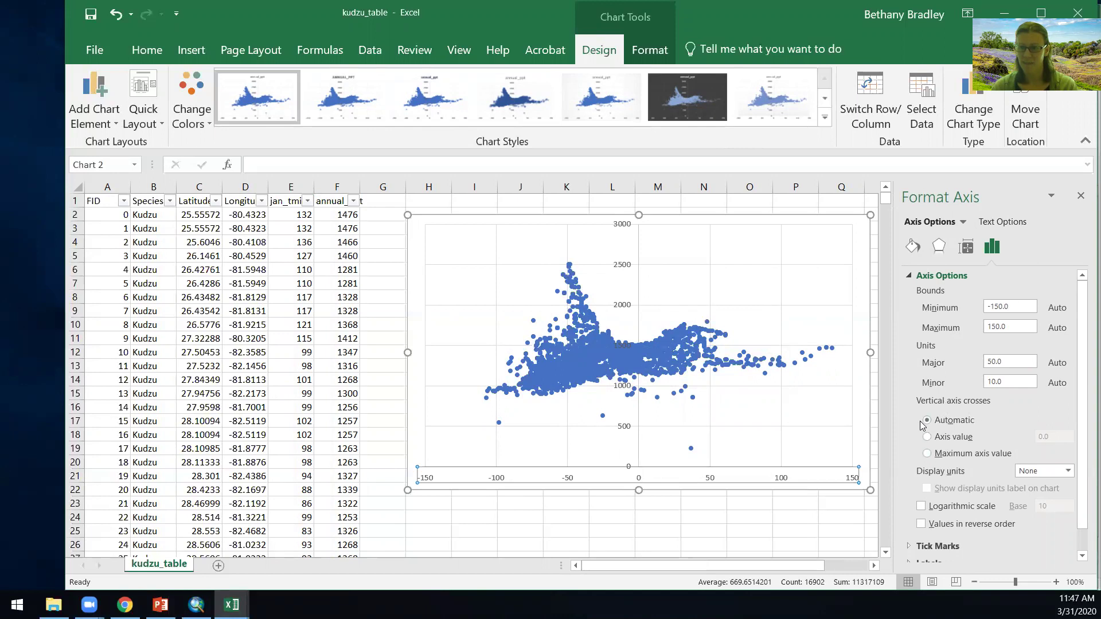
click(926, 438)
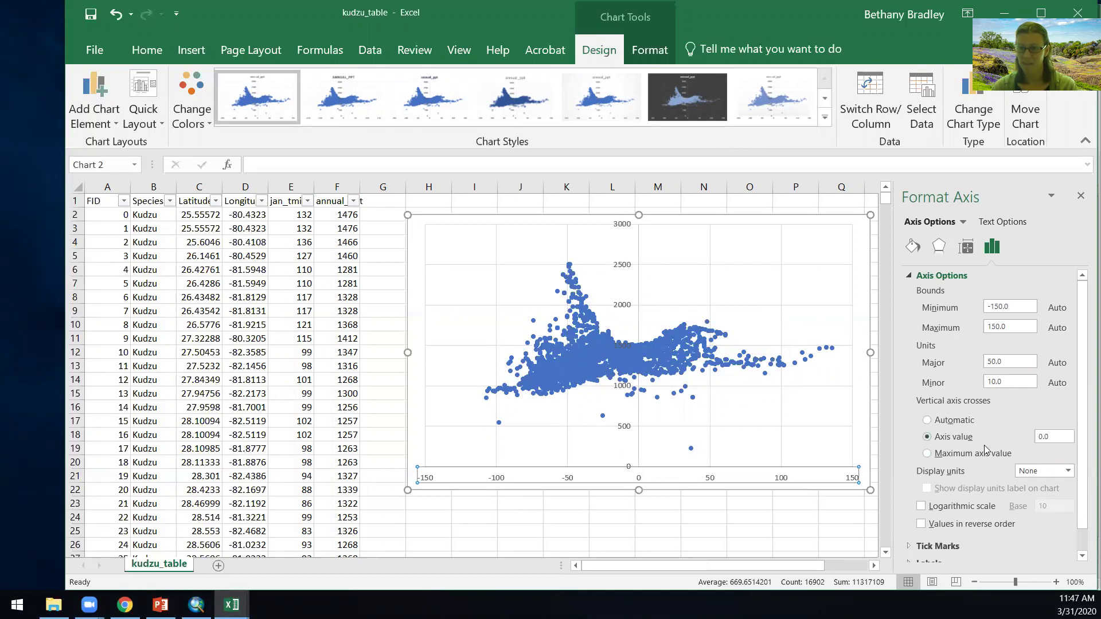
double_click(1060, 436)
text(-150)
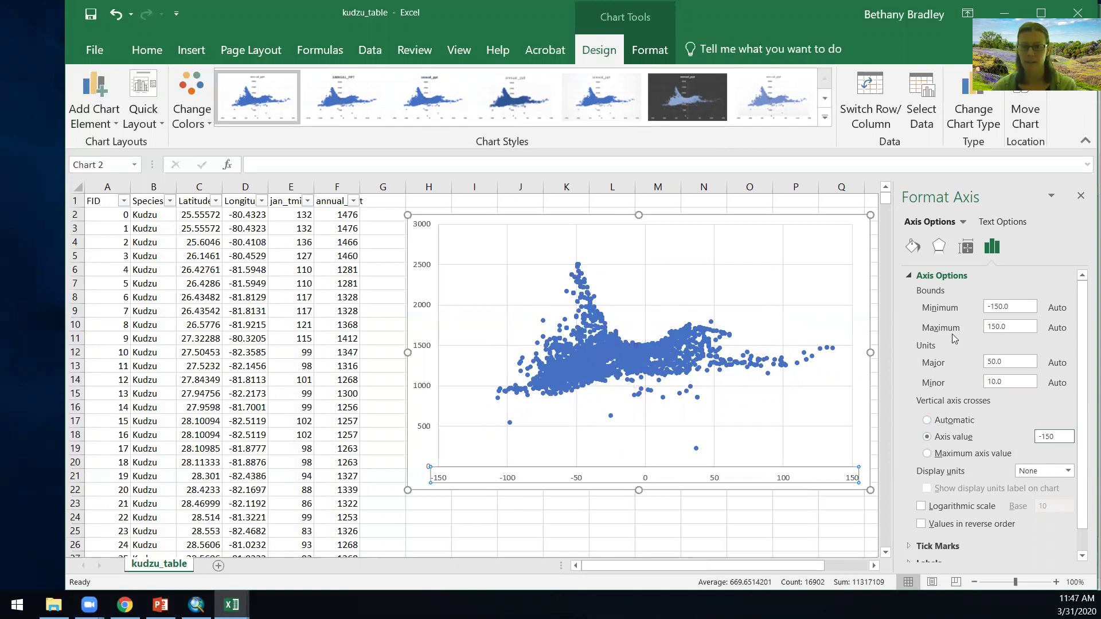
click(1080, 196)
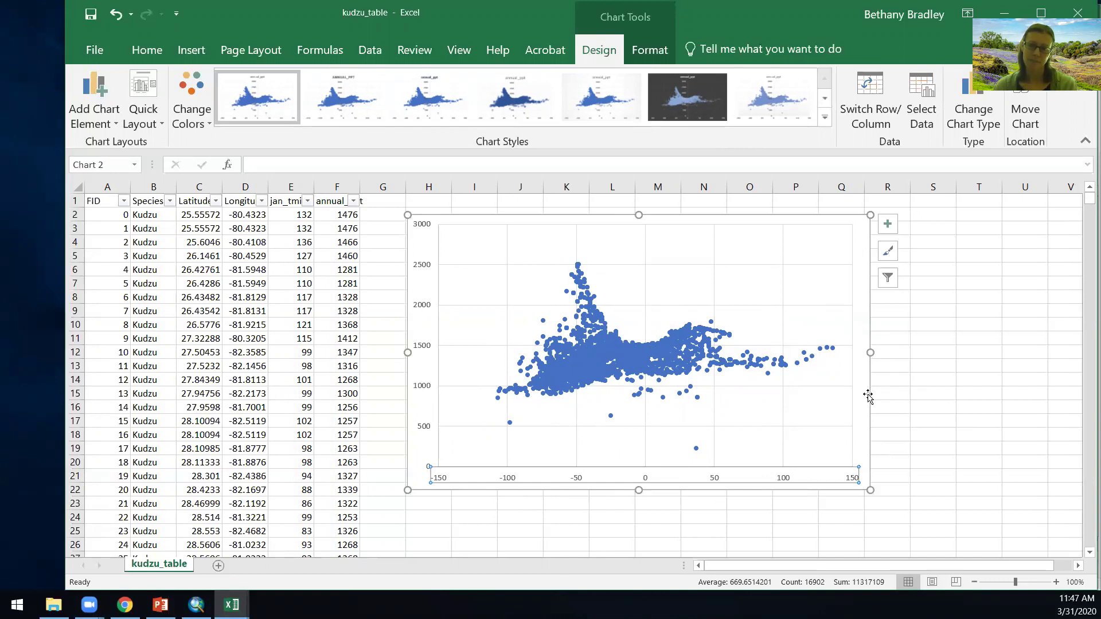
click(863, 444)
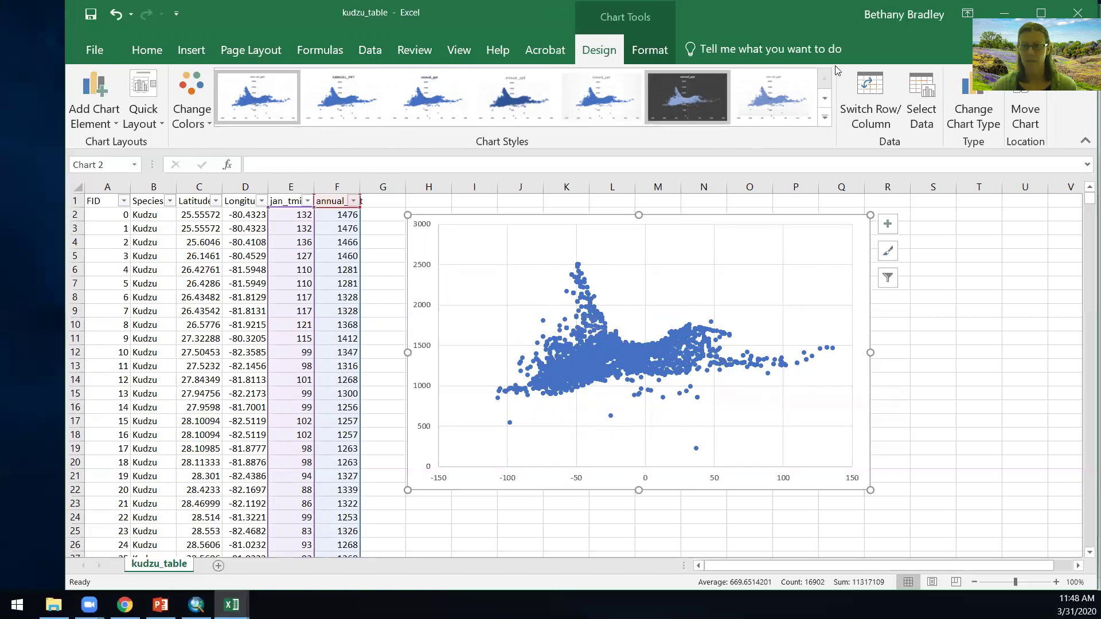
Minimize the Excel windows, switch to ArcMap, and move its window so the whole map document is in view
key(ctrl+n)
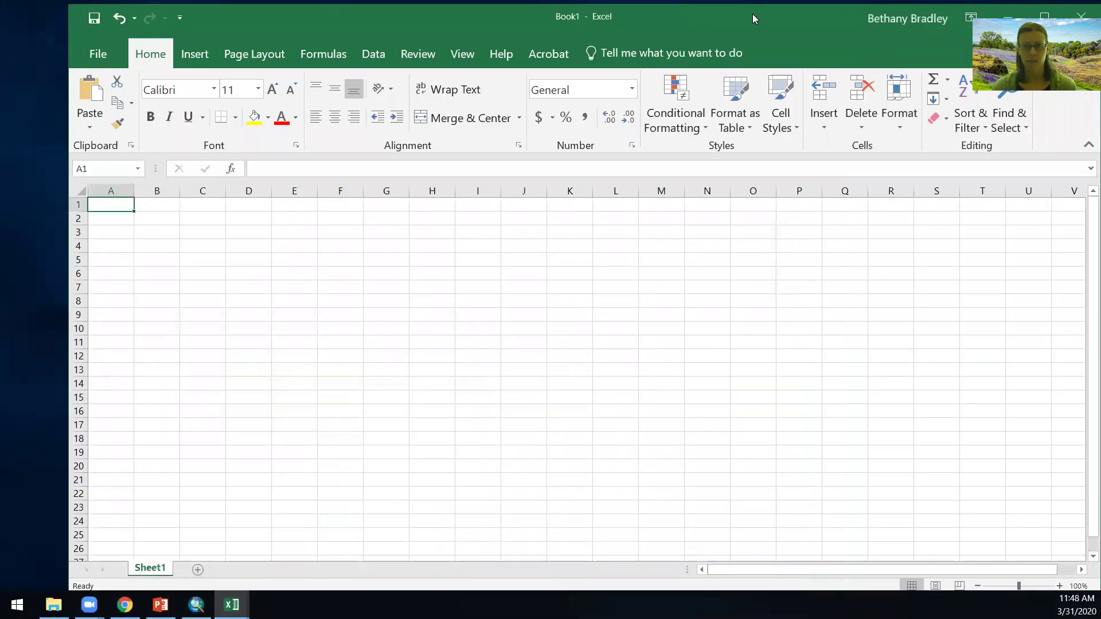
click(1020, 17)
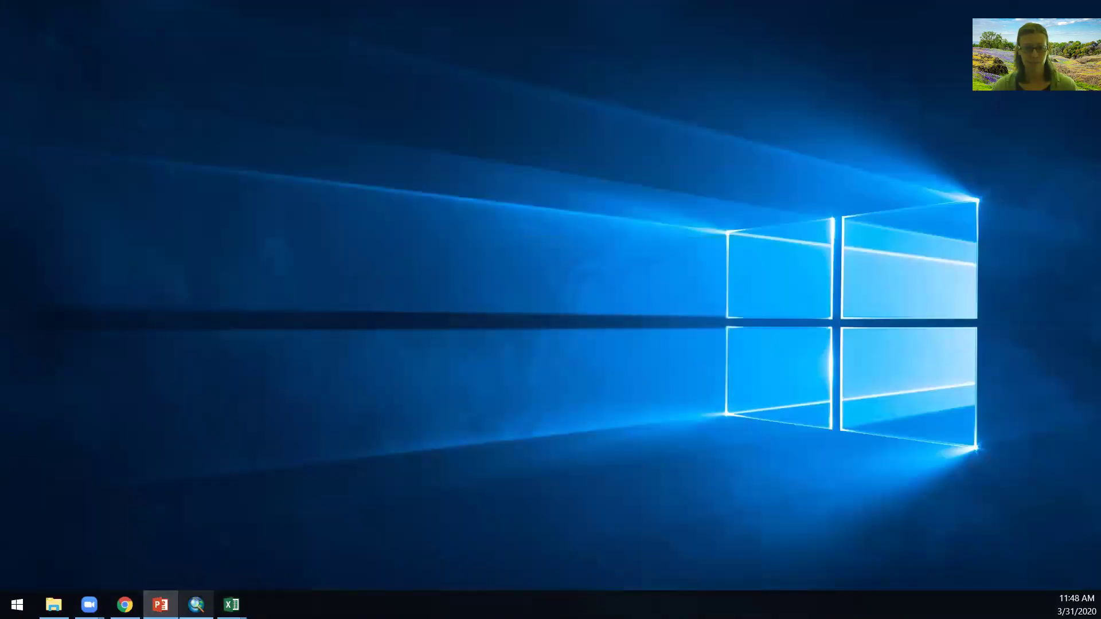
click(196, 605)
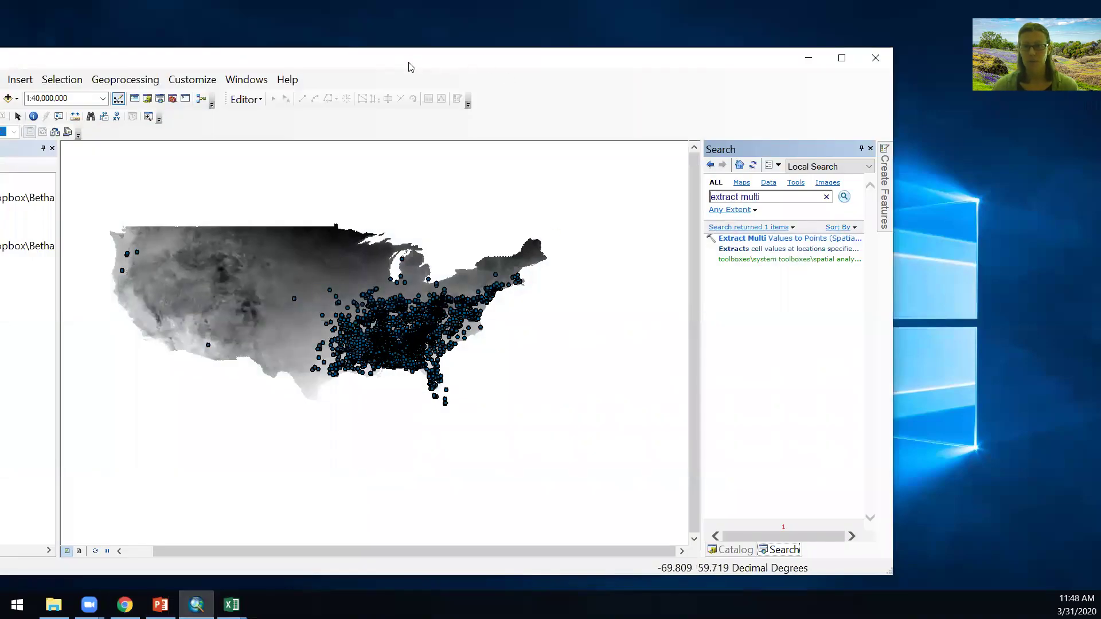
drag(408, 67, 597, 46)
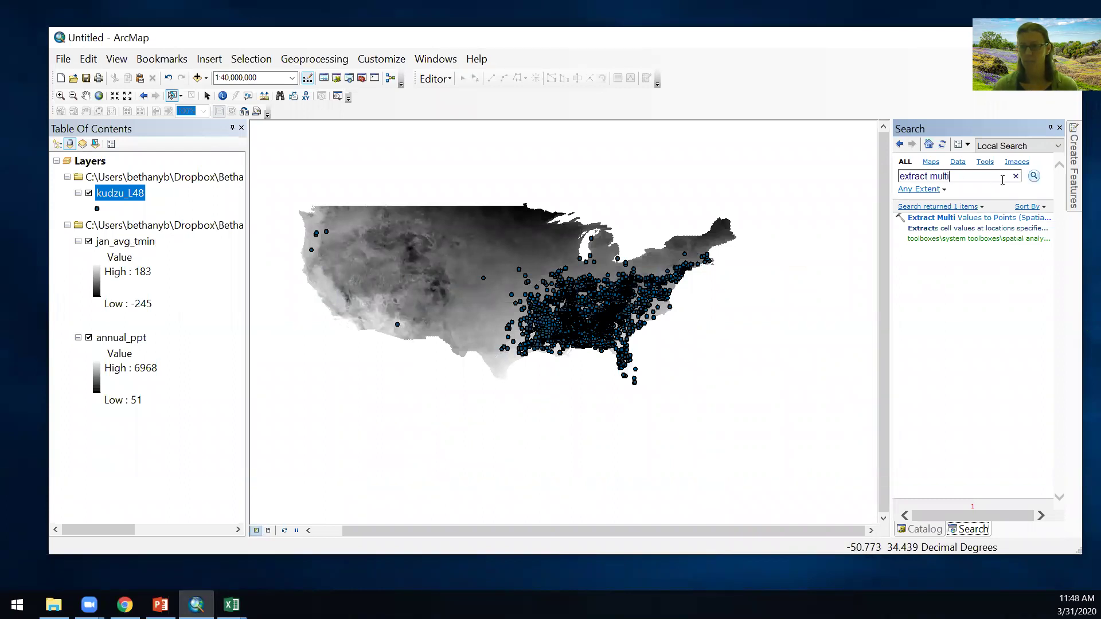
Search the tools for "raster calculator" and open the Spatial Analyst Raster Calculator
key(ctrl+a)
text(raster calculator)
key(Return)
click(945, 259)
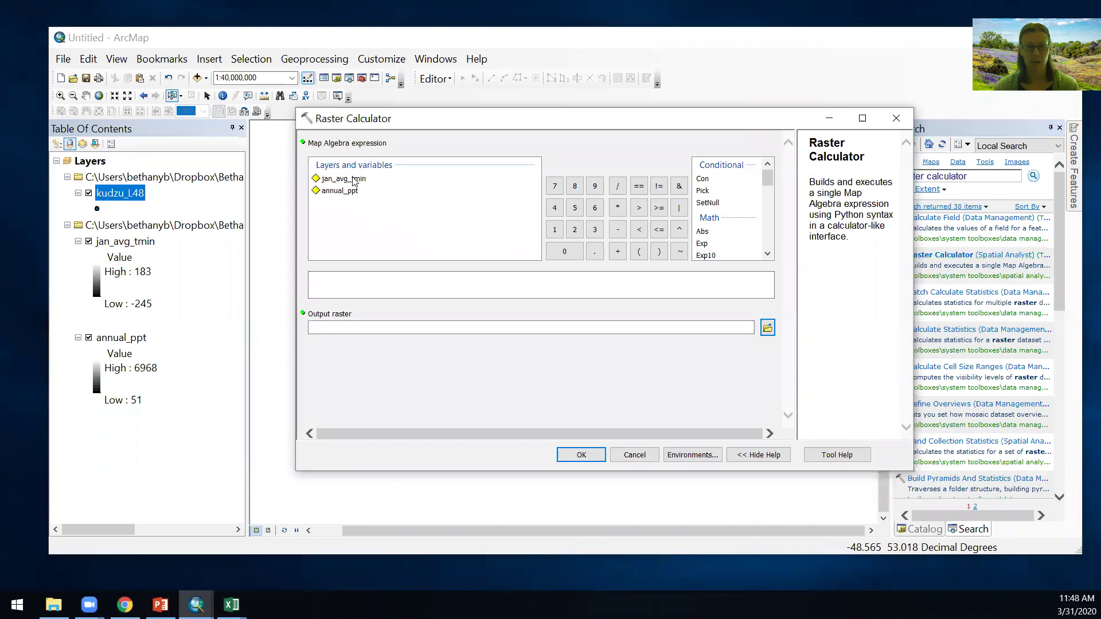
Enter the first map algebra condition as ("jan_avg_tmin" >= -100)
click(638, 251)
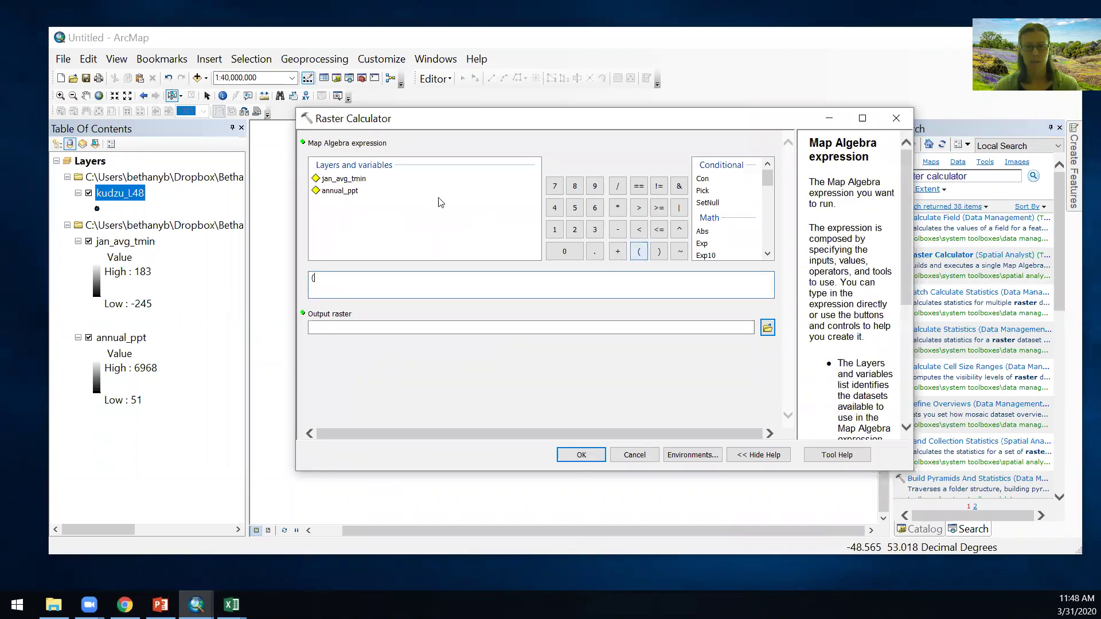
double_click(348, 179)
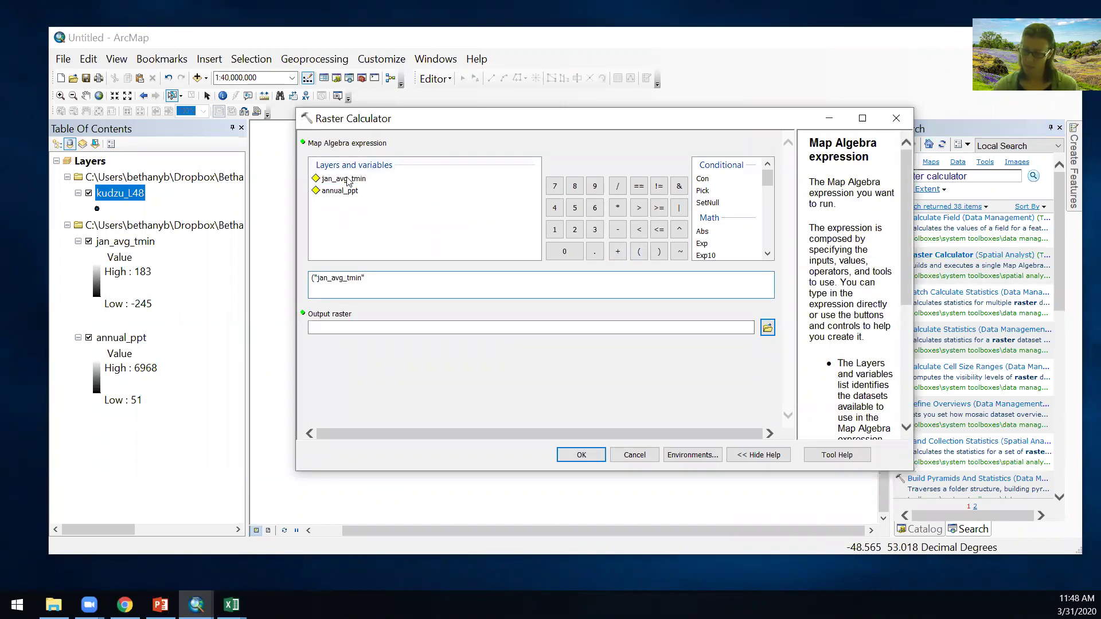
click(659, 211)
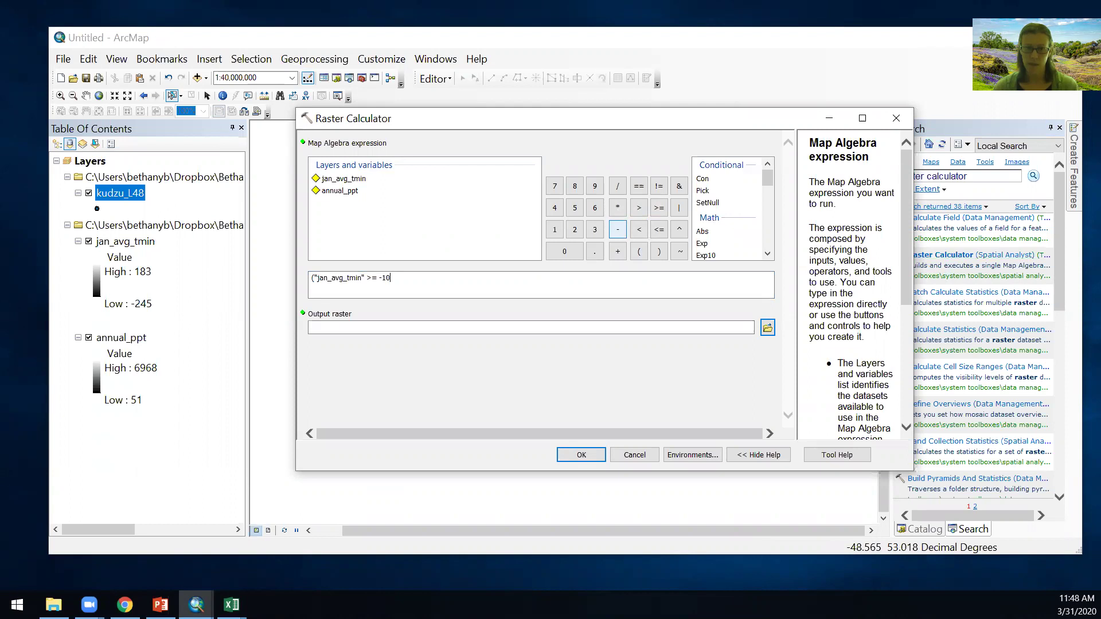
text())
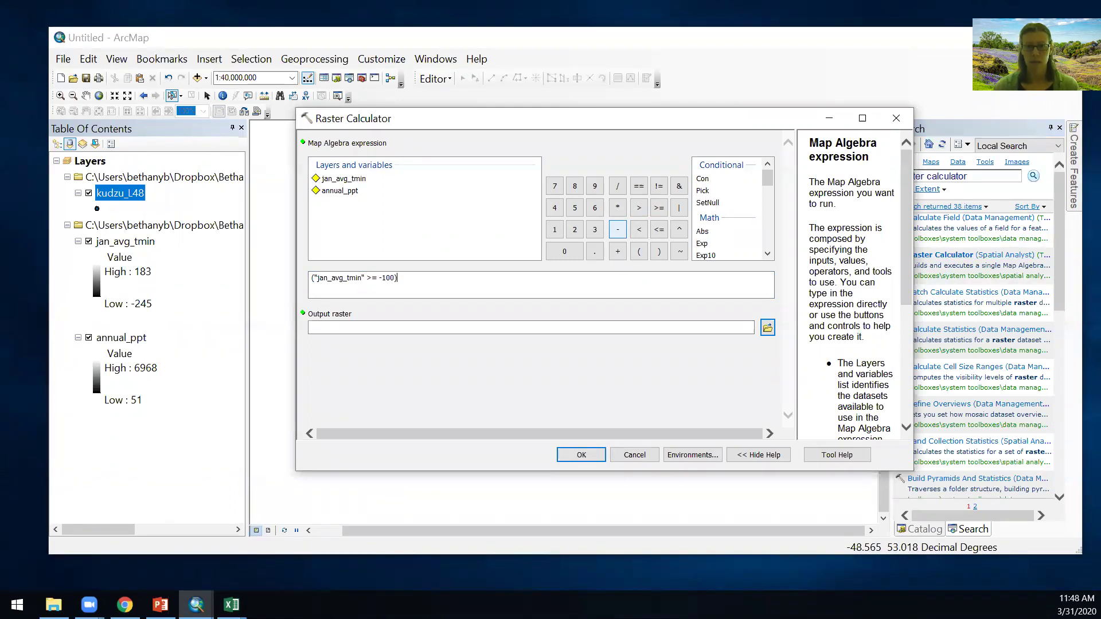
Extend the map algebra expression with the condition & ("jan_avg_tmin" <= 50)
click(678, 186)
click(638, 251)
double_click(360, 179)
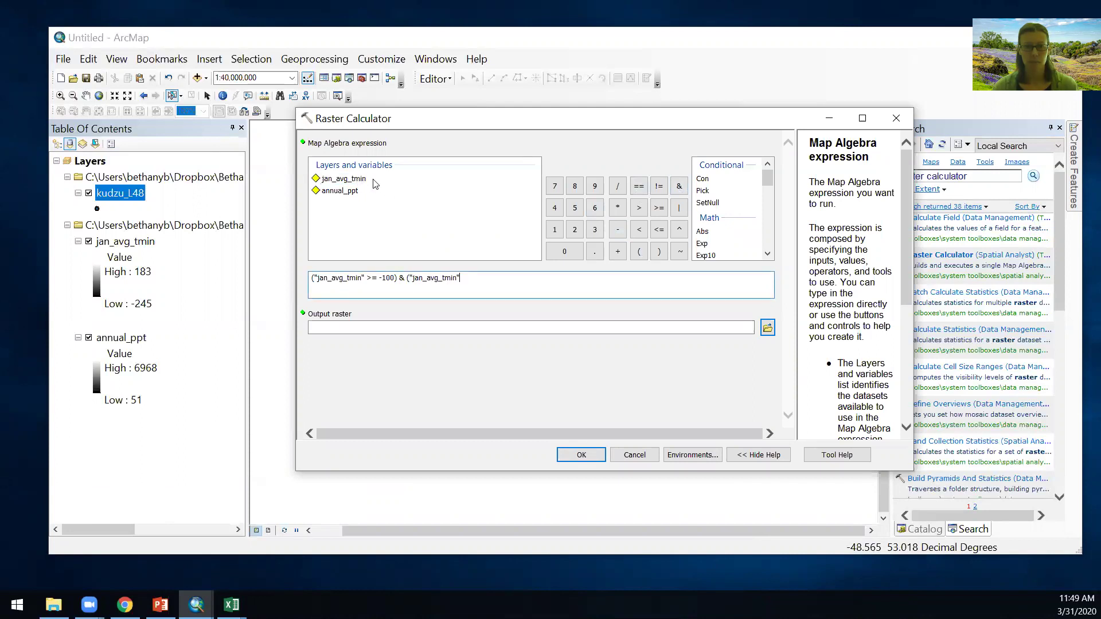
click(659, 230)
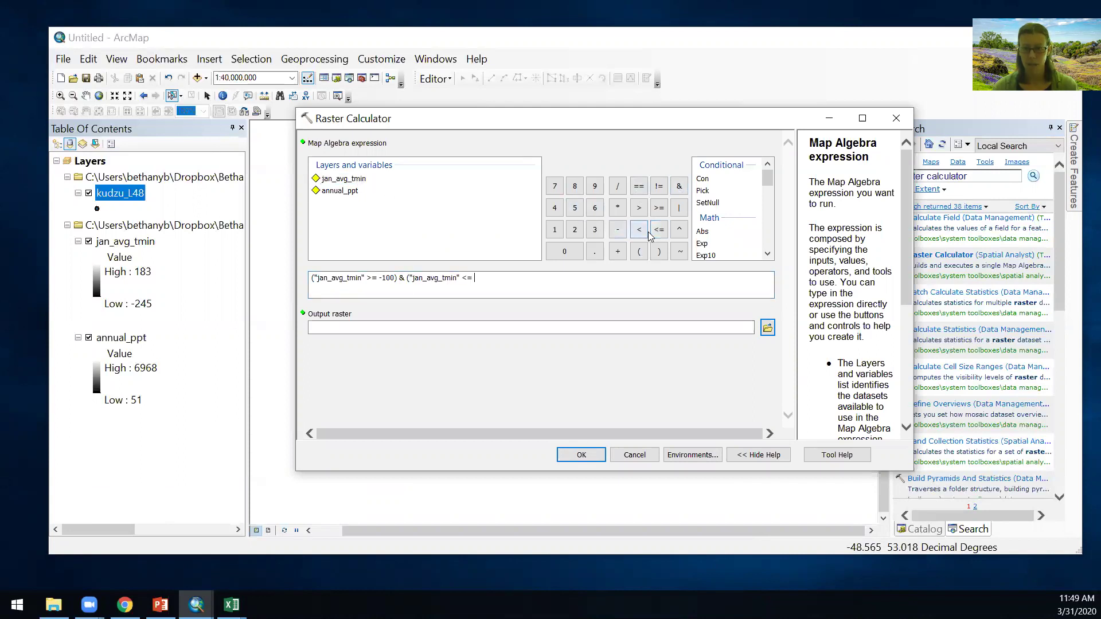
text(50)
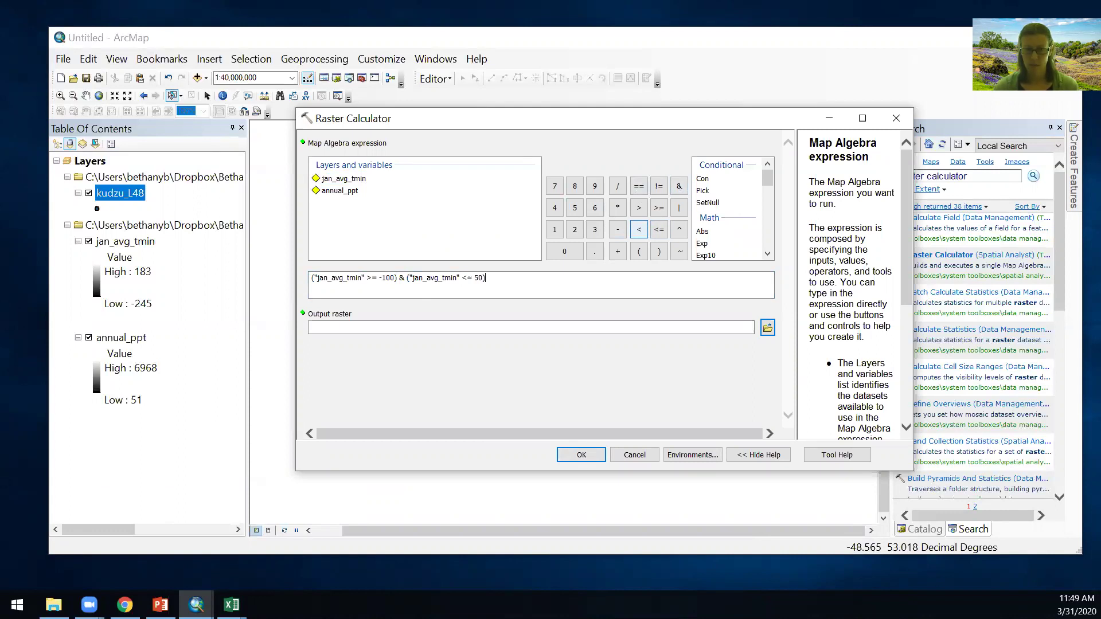
Name the output raster kudzu_tmin in default.gdb and run the January minimum temperature calculation
click(741, 328)
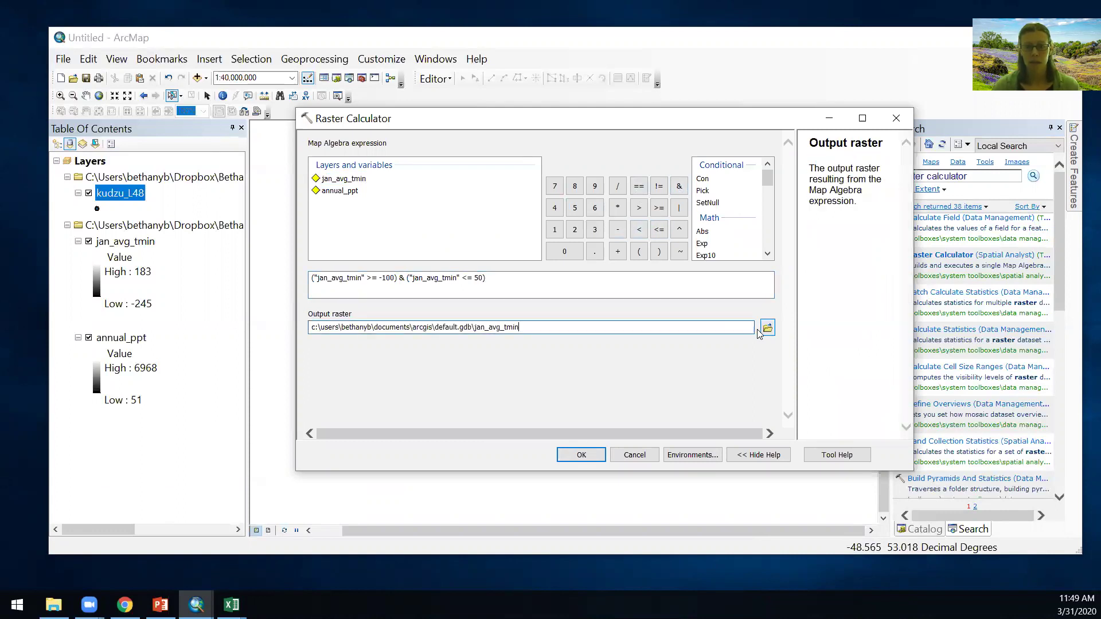
double_click(490, 327)
text(kudzu)
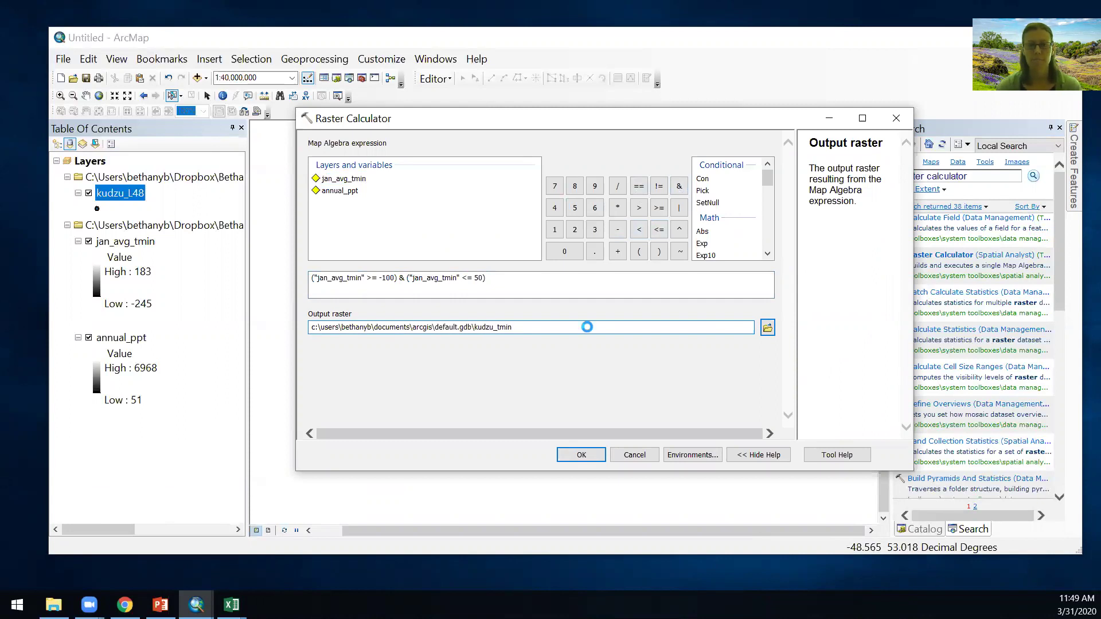
key(Return)
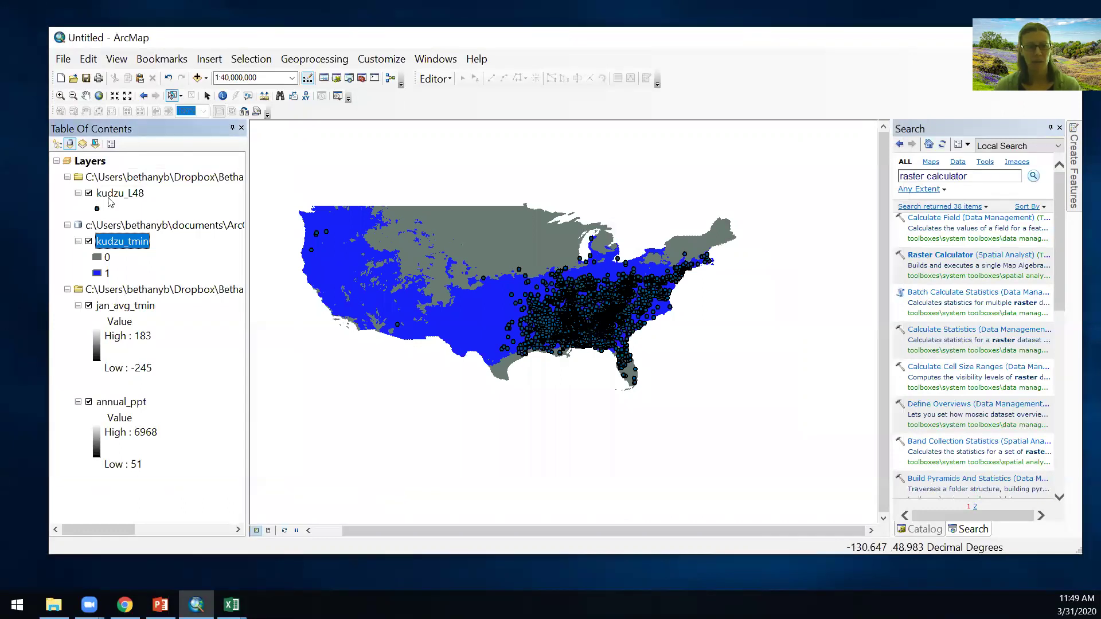
Turn off the kudzu_L48 point layer, comparing the map with and without the points
click(89, 194)
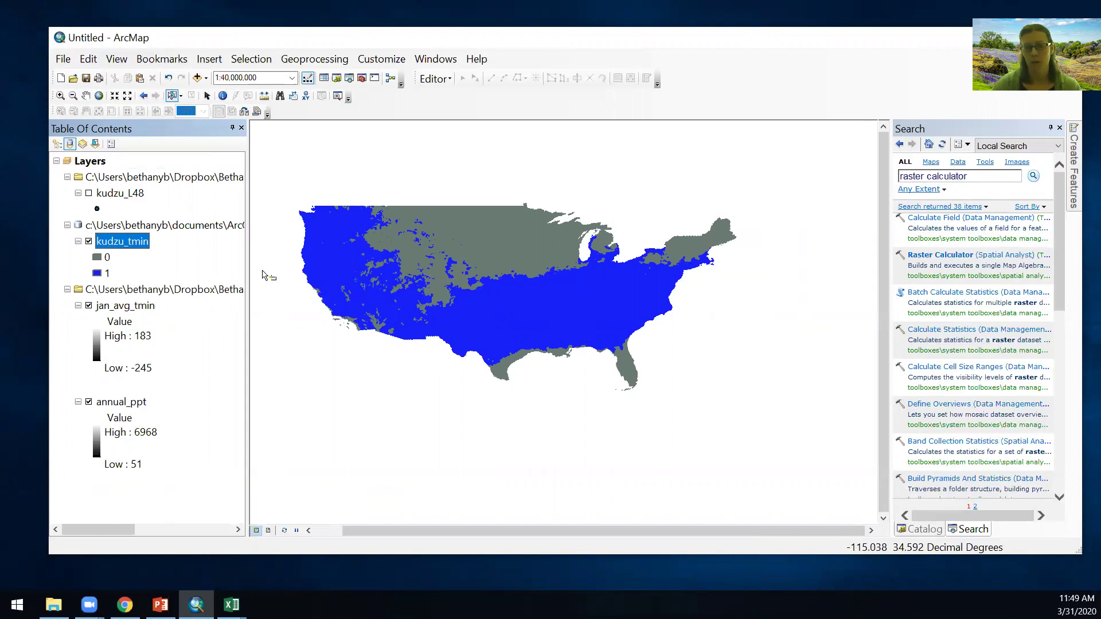
click(89, 194)
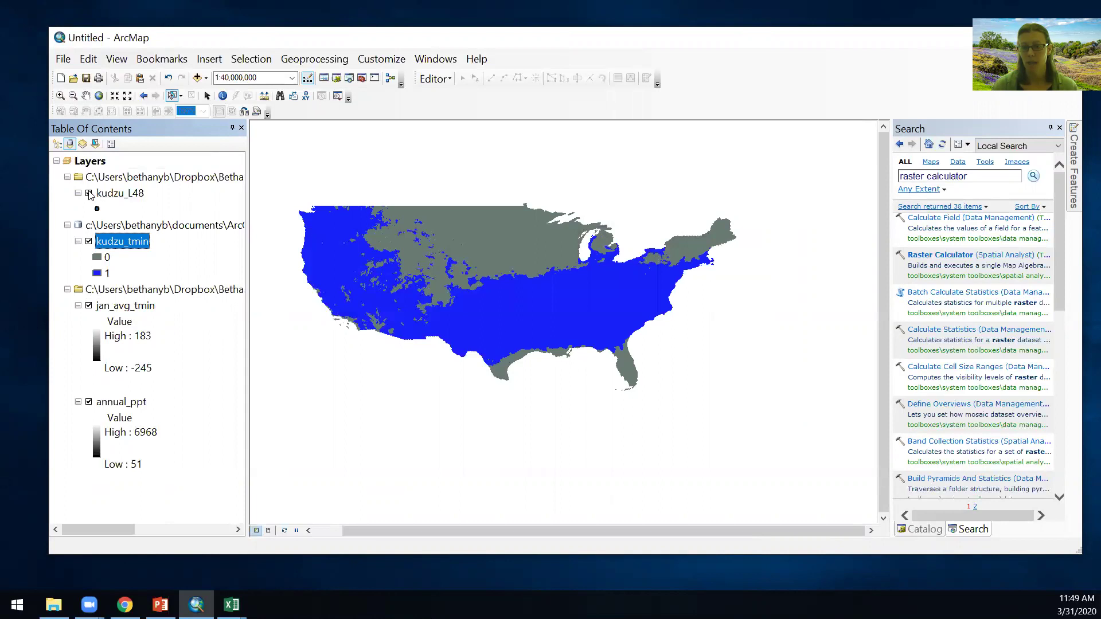
click(89, 194)
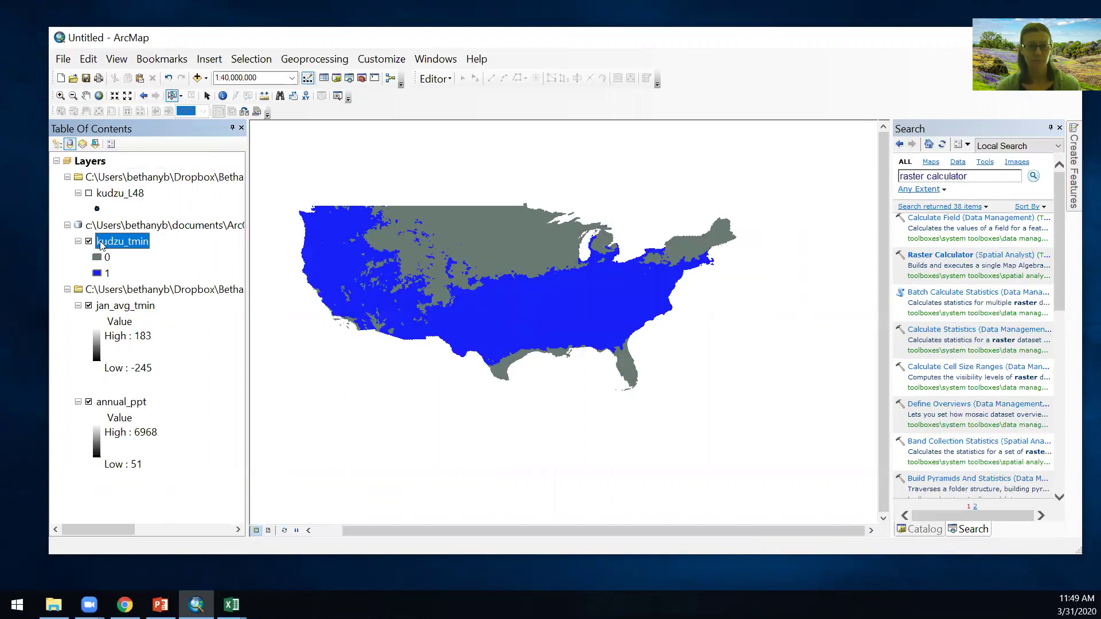
Reopen the Spatial Analyst Raster Calculator and enter the precipitation condition ("annual_ppt" <= 2000)
click(977, 176)
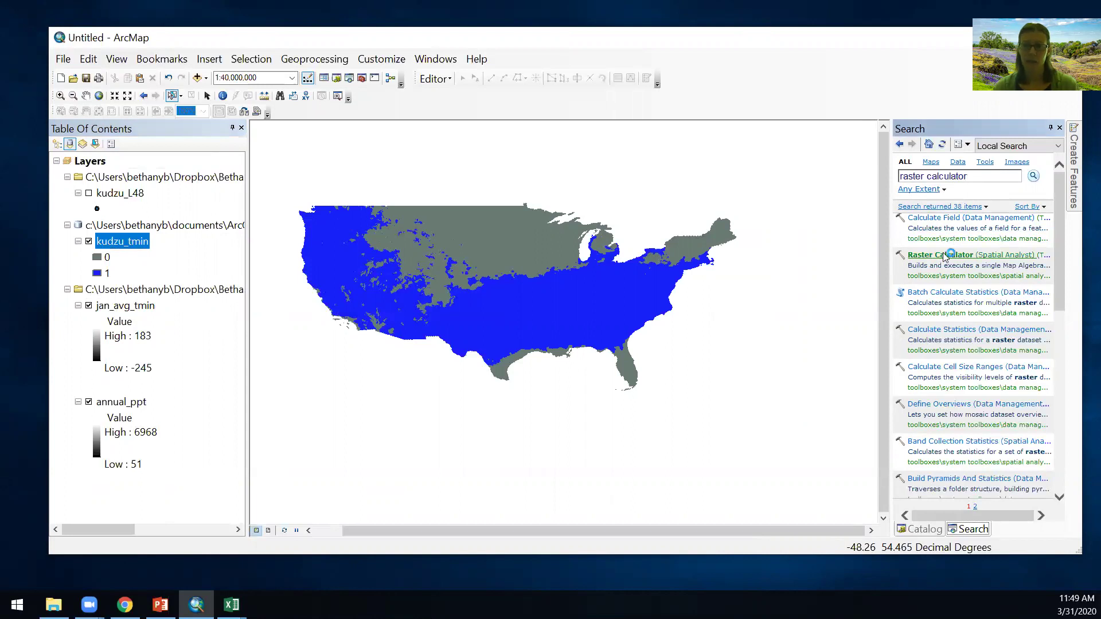
click(940, 254)
click(638, 252)
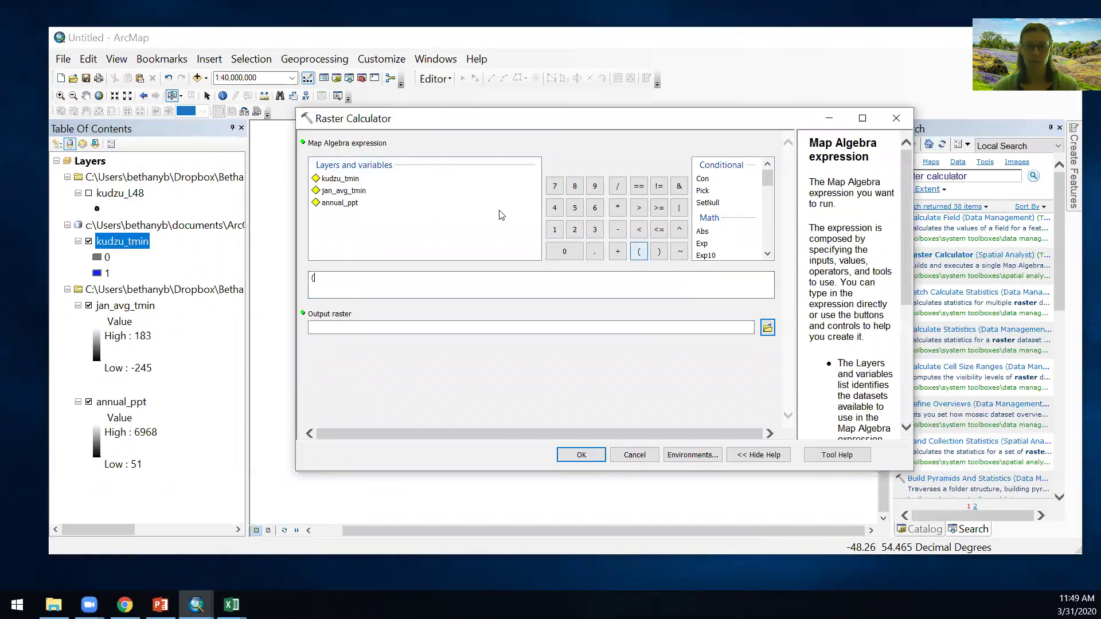
double_click(346, 204)
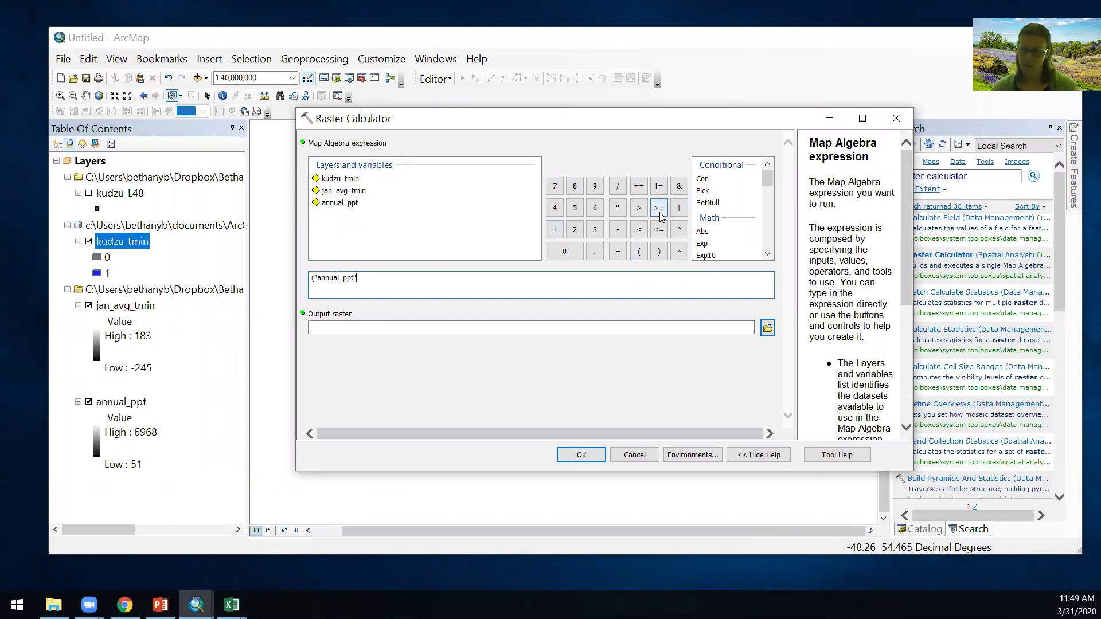
click(659, 229)
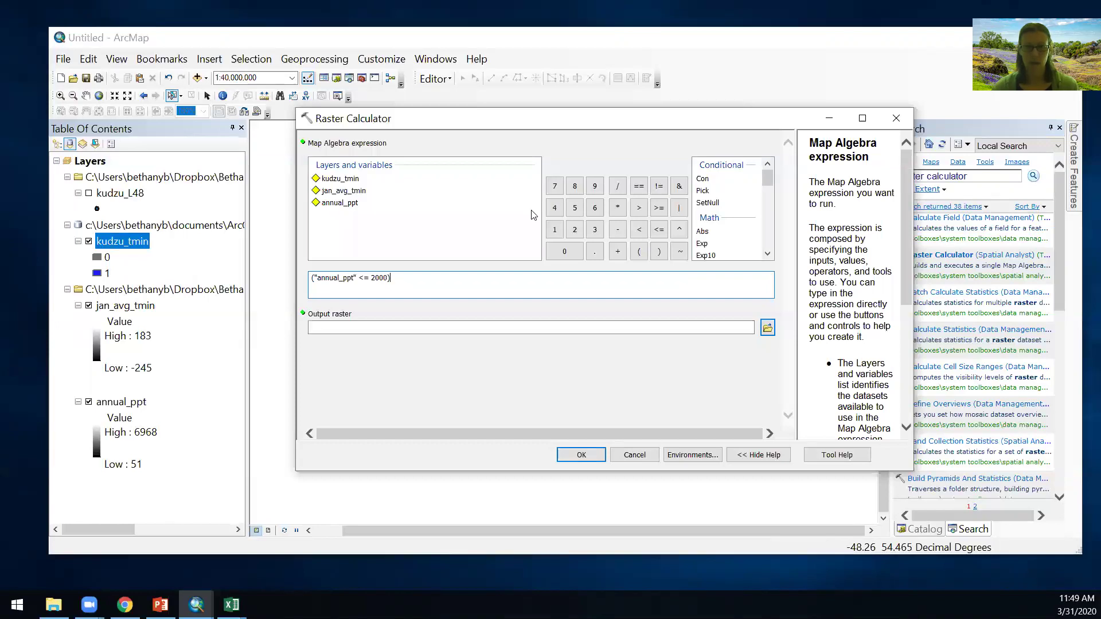
Extend the precipitation expression with the condition & ("annual_ppt" >= 1000)
click(678, 186)
click(639, 251)
double_click(347, 204)
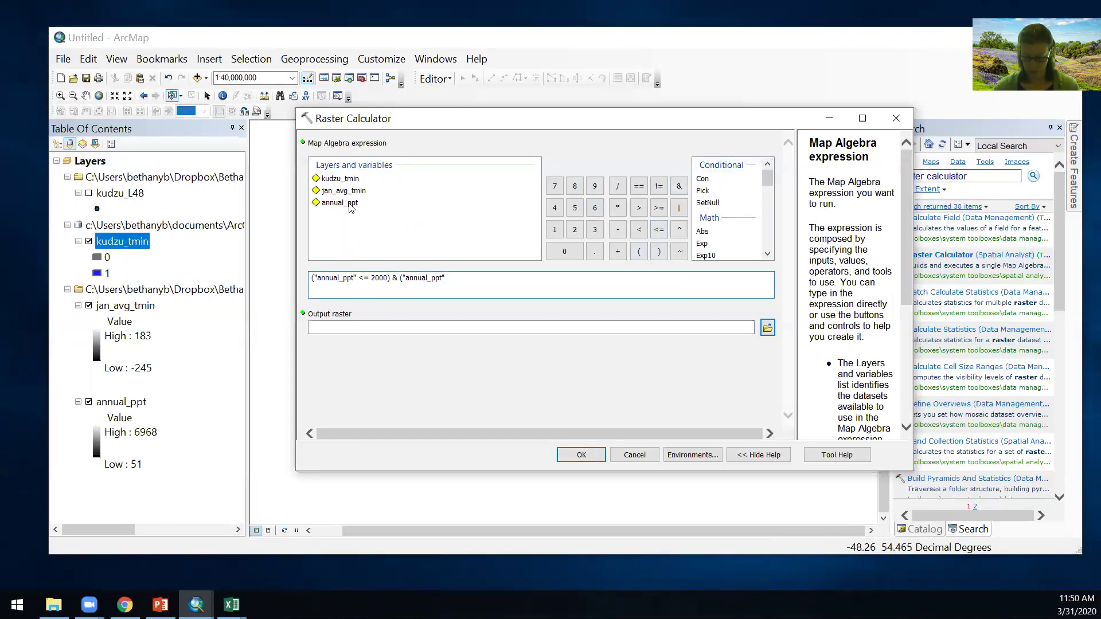
click(659, 209)
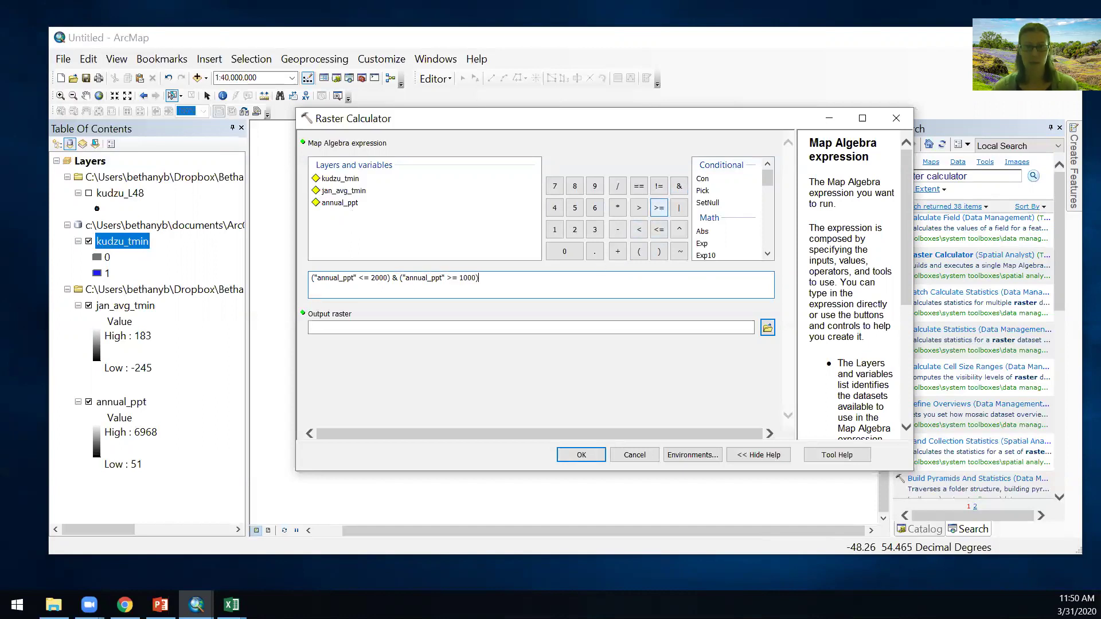
Name the output raster kudzu_ppt in default.gdb and run the annual precipitation calculation
click(600, 325)
drag(475, 326, 594, 344)
key(BackSpace)
key(BackSpace)
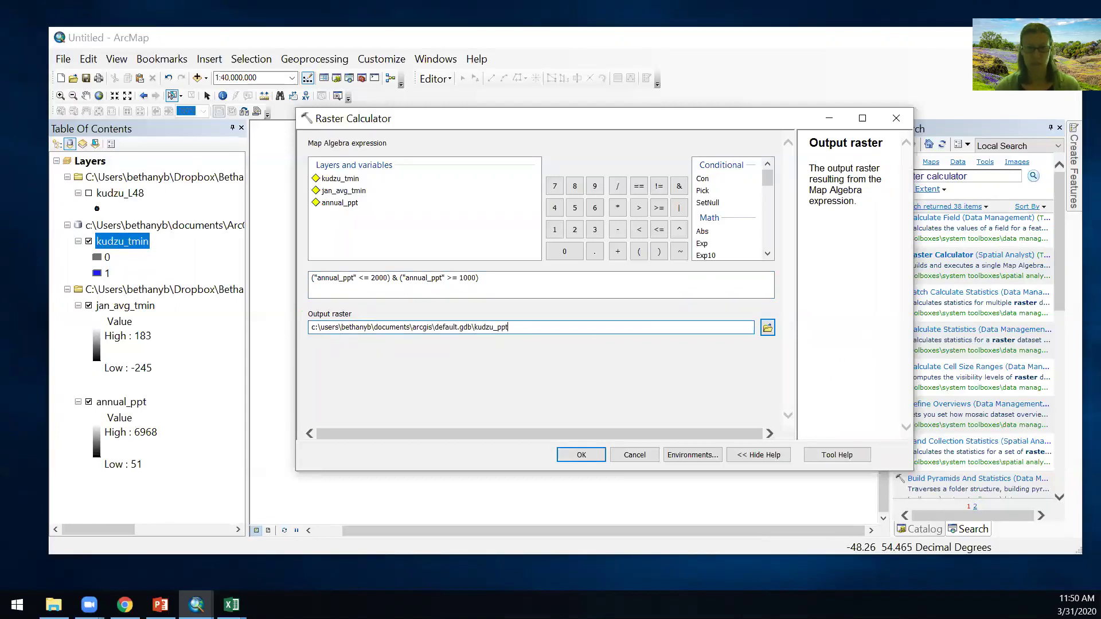
text(kudzu_ppt)
key(Return)
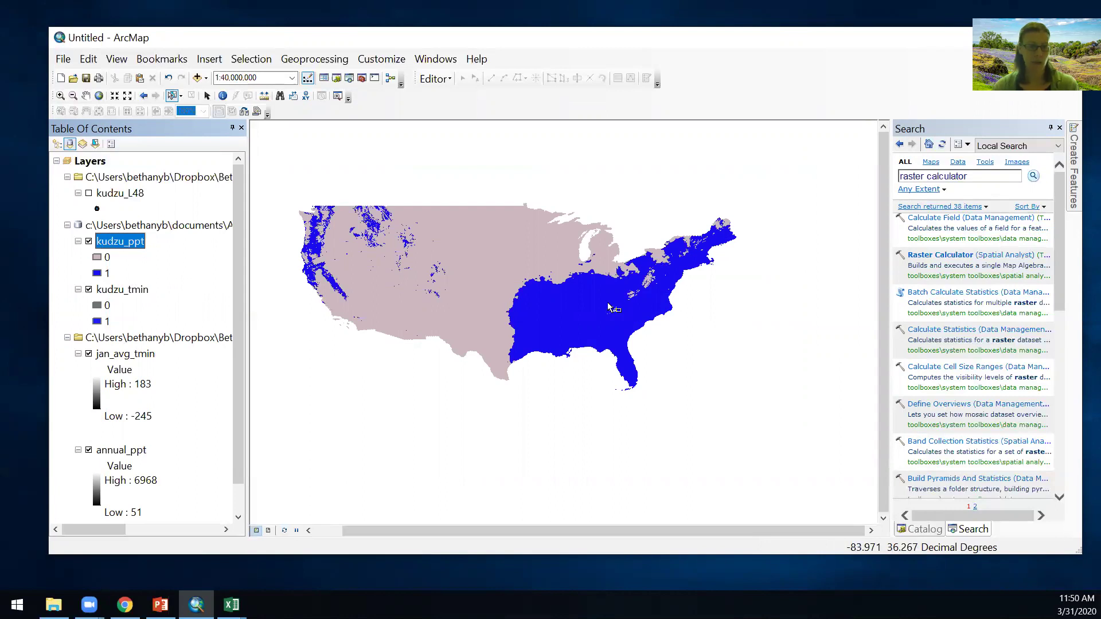
Run the Raster Calculator with the expression "kudzu_ppt" & "kudzu_tmin", saving the output raster as kudzu_ppt_tmin in default.gdb
click(977, 173)
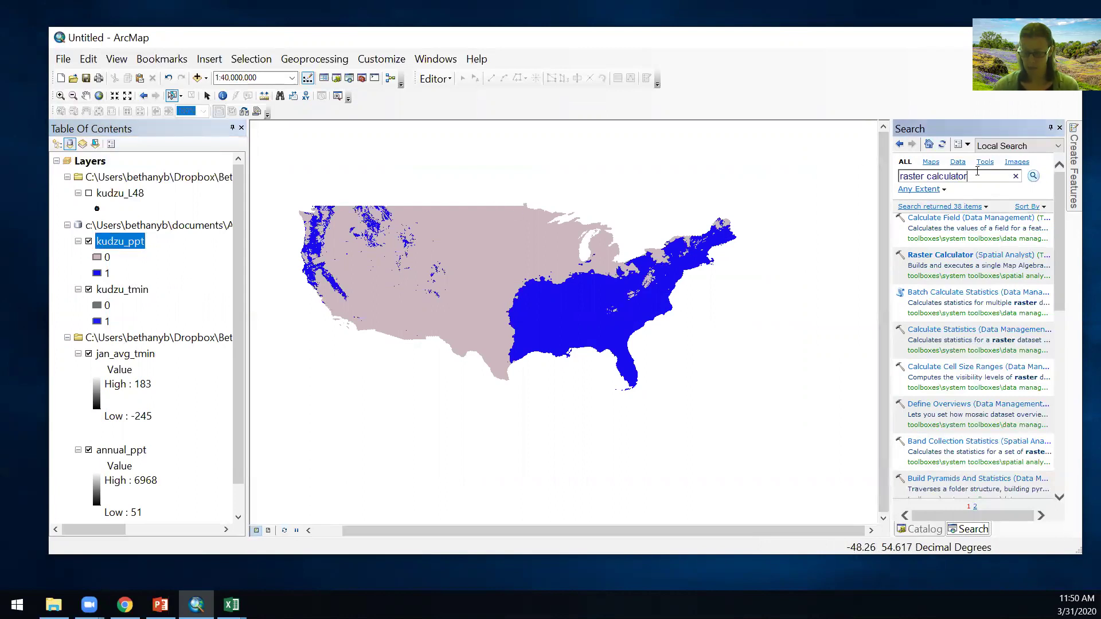
double_click(969, 254)
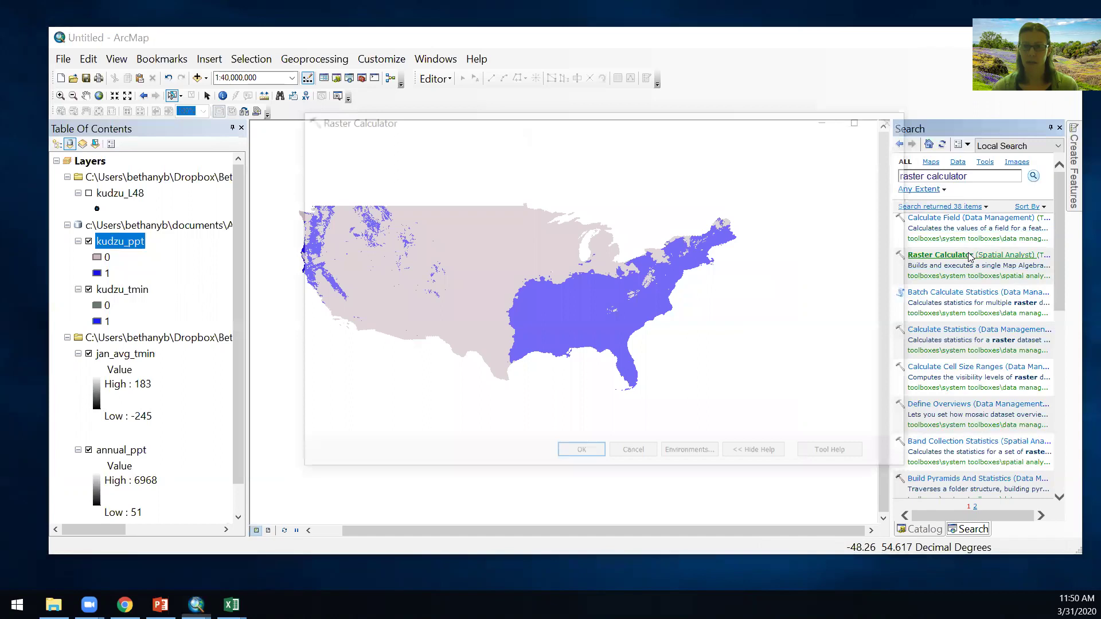
click(338, 178)
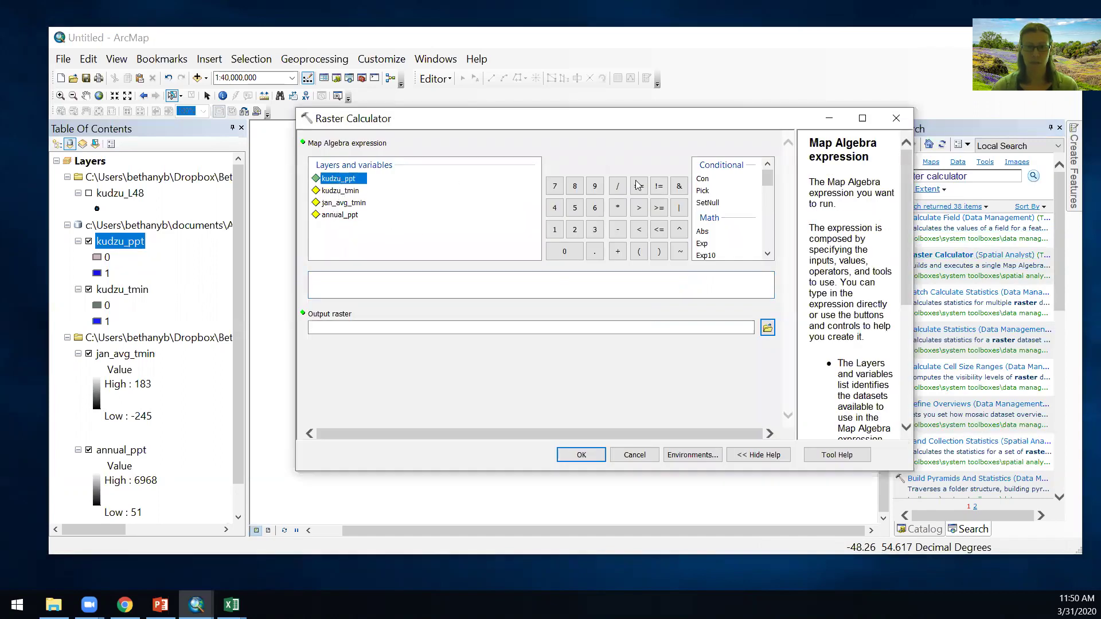
double_click(341, 180)
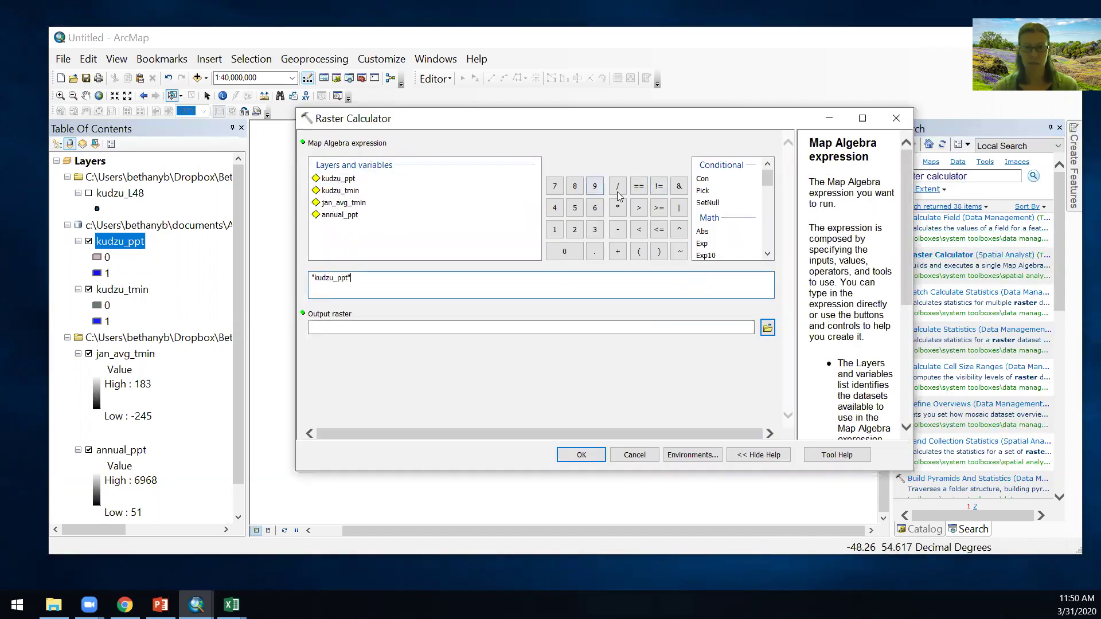
click(681, 189)
double_click(332, 191)
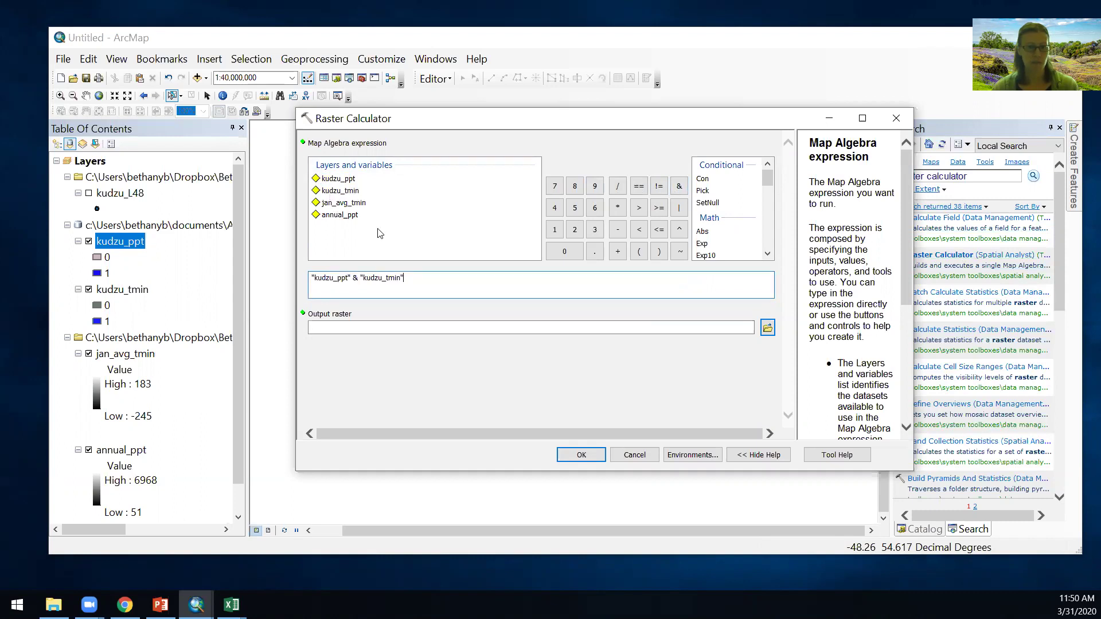
click(654, 324)
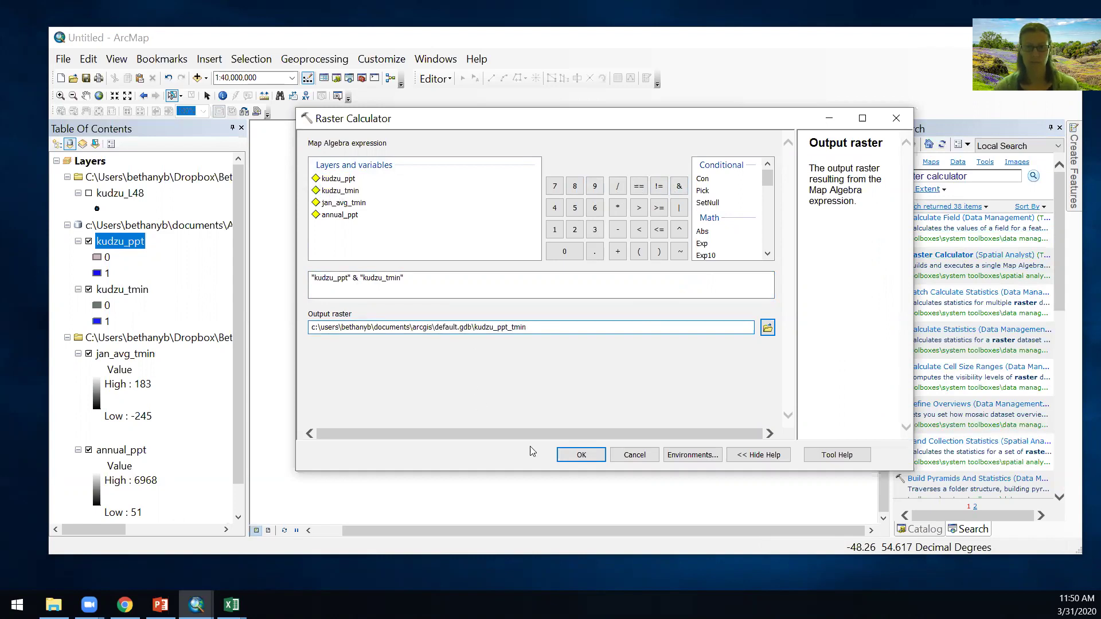
click(575, 455)
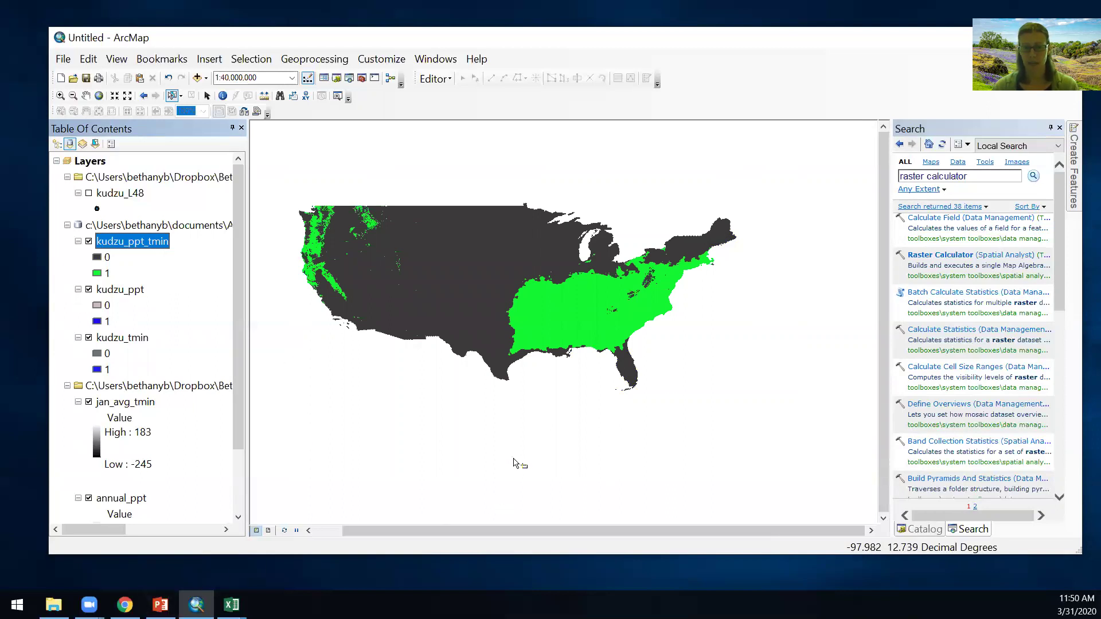
Switch to Excel to review the kudzu_table scatter chart of temperature against precipitation, and return to ArcMap
mouse_move(232, 605)
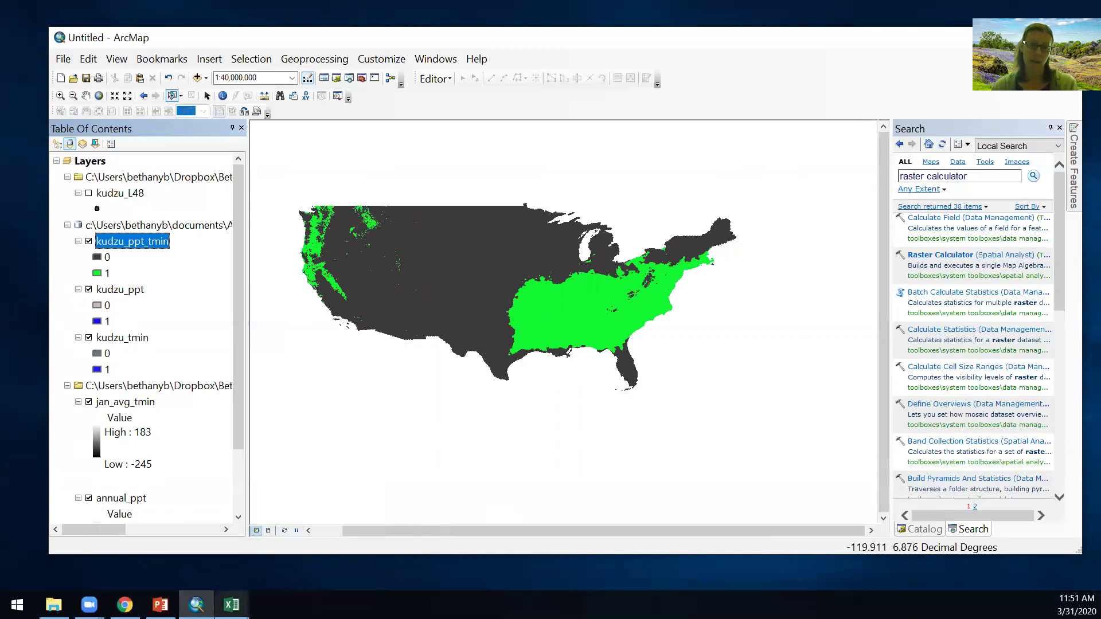
click(305, 546)
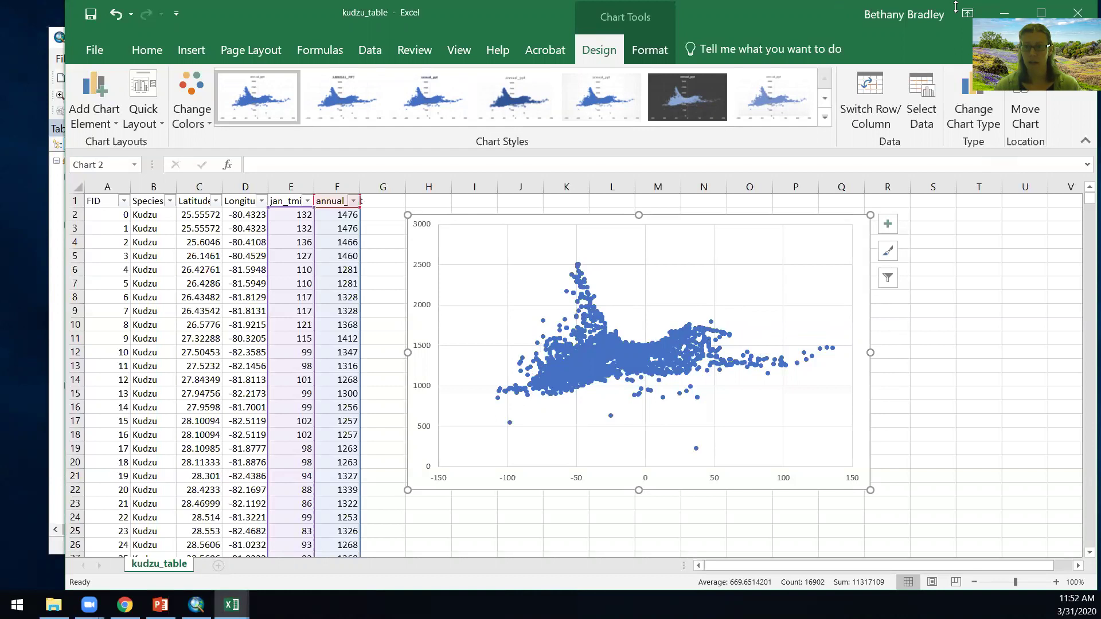
key(alt+Tab)
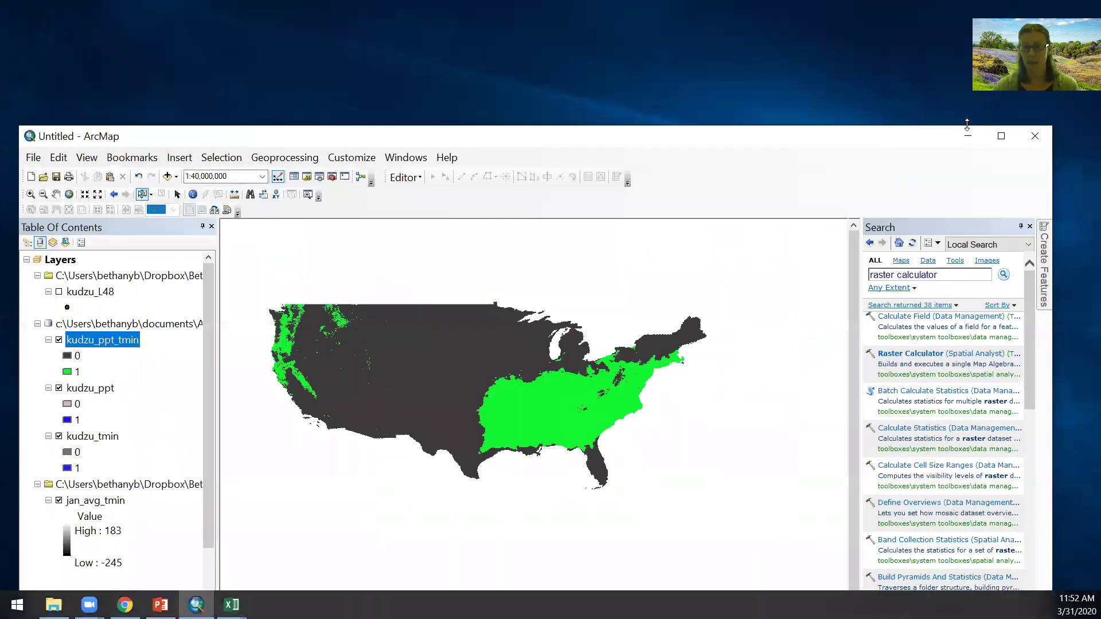
Minimize ArcMap, switch to the PowerPoint slide show, and advance through the Bioclimatic Envelope Models slides
click(966, 132)
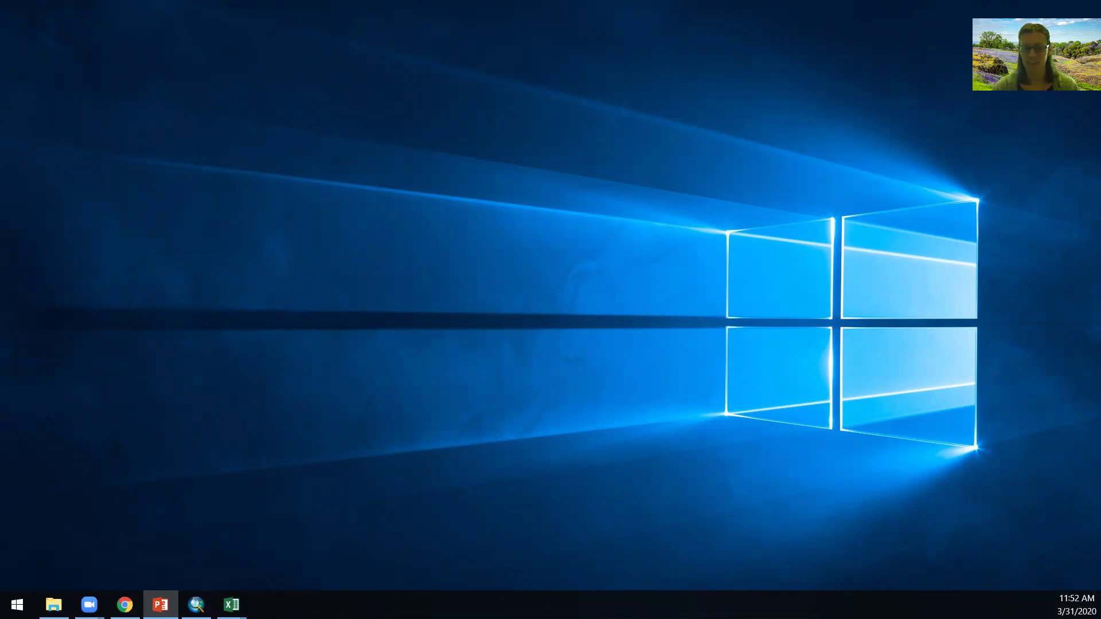
key(shift+F5)
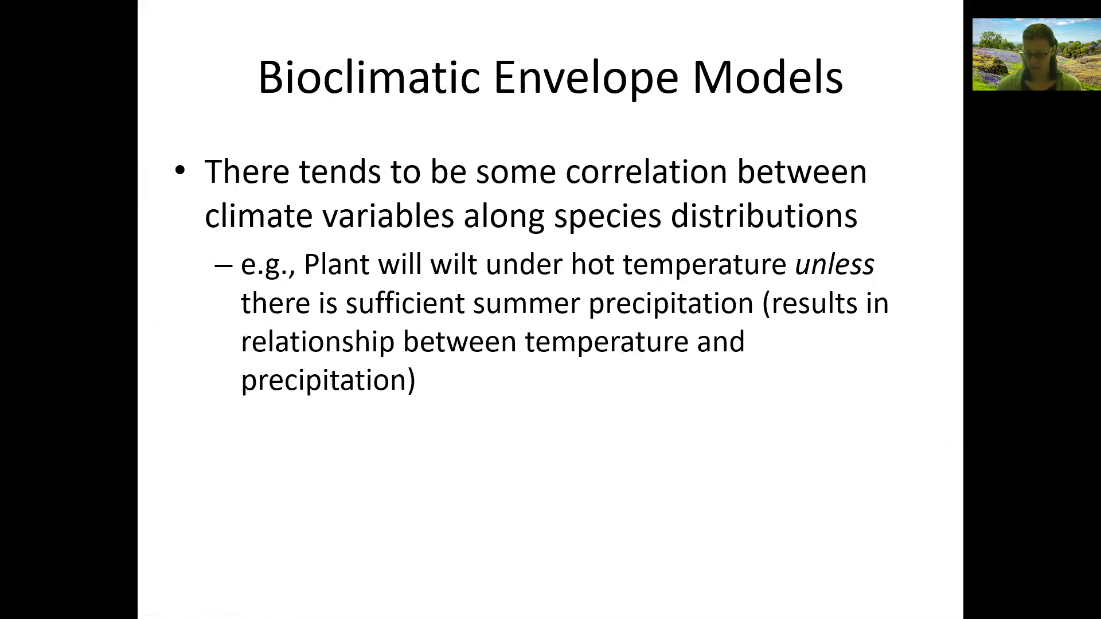
key(Right)
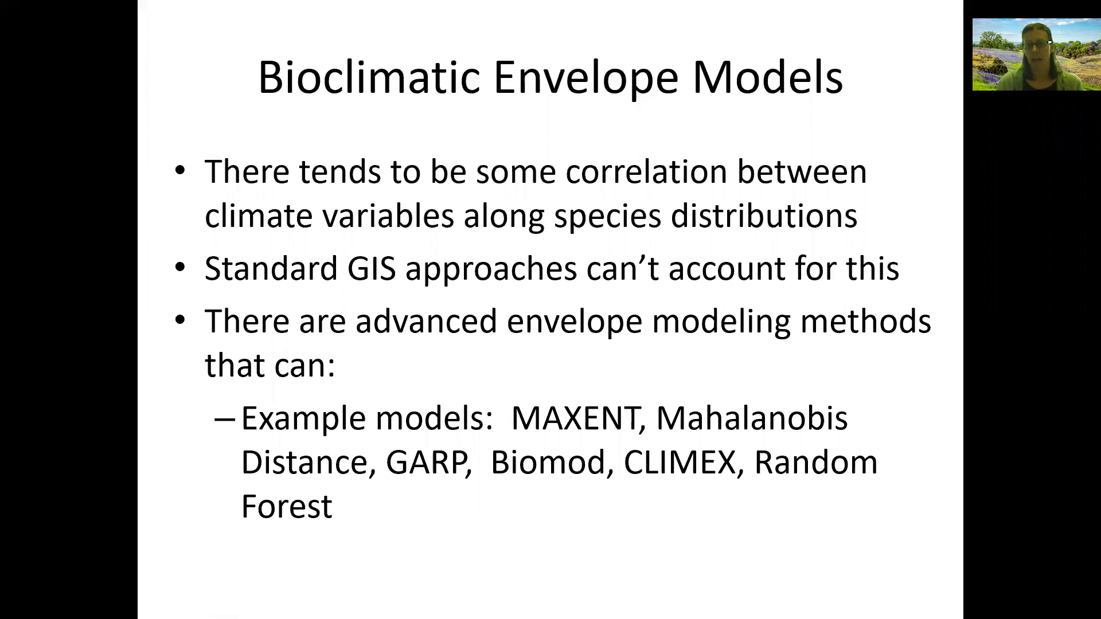